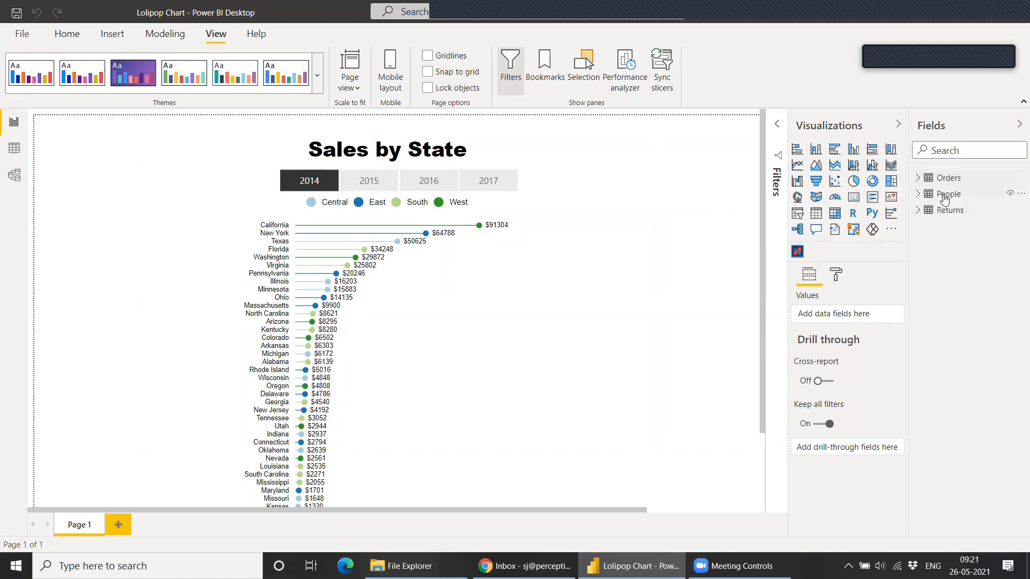
Step: Examine the columns and rows of the Orders, People and Returns tables in the data view
{"action": "mouse_move", "coordinate": [940, 199]}
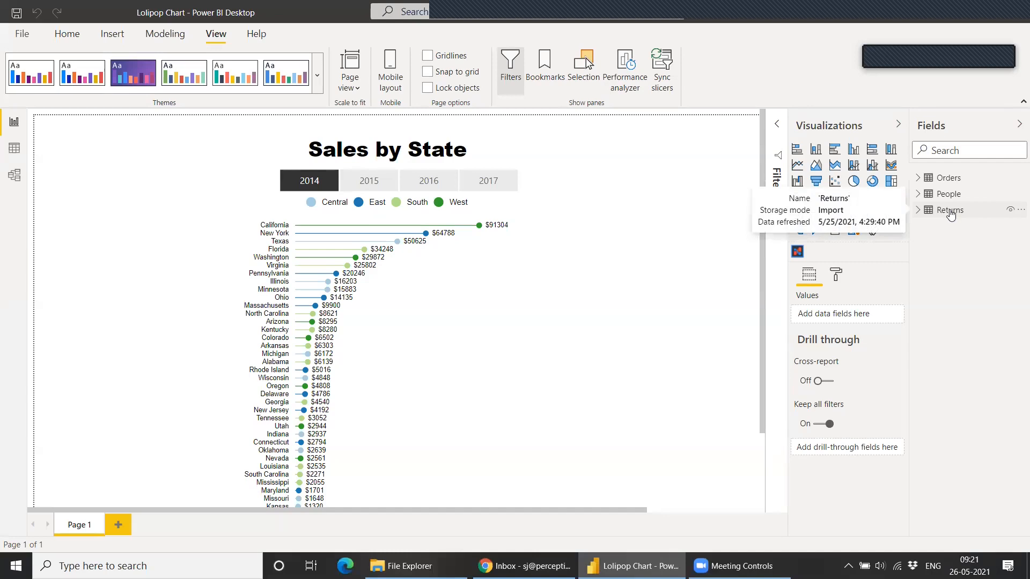
{"action": "left_click", "coordinate": [14, 155]}
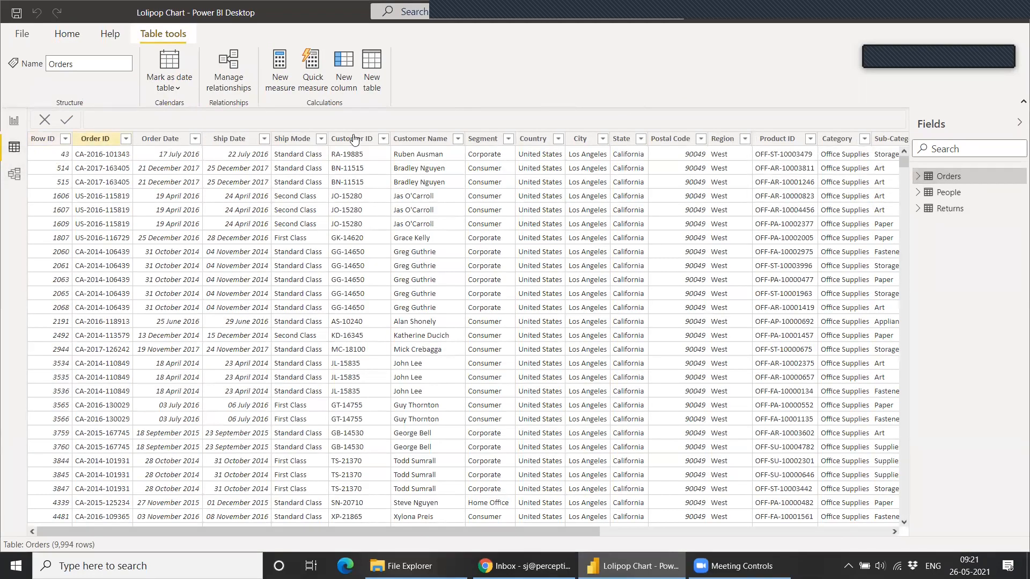
{"action": "left_click", "coordinate": [949, 194]}
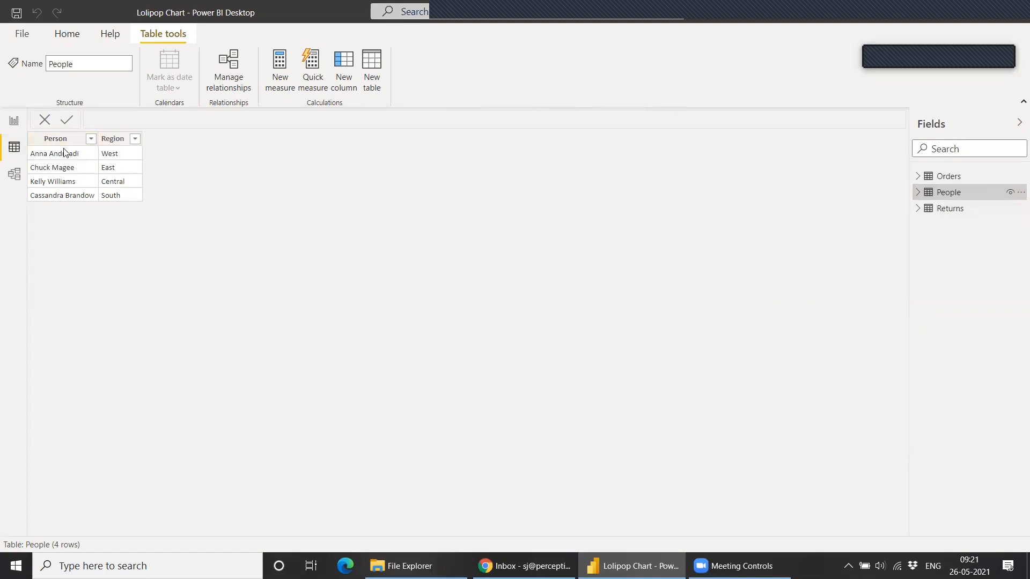
{"action": "left_click", "coordinate": [971, 208]}
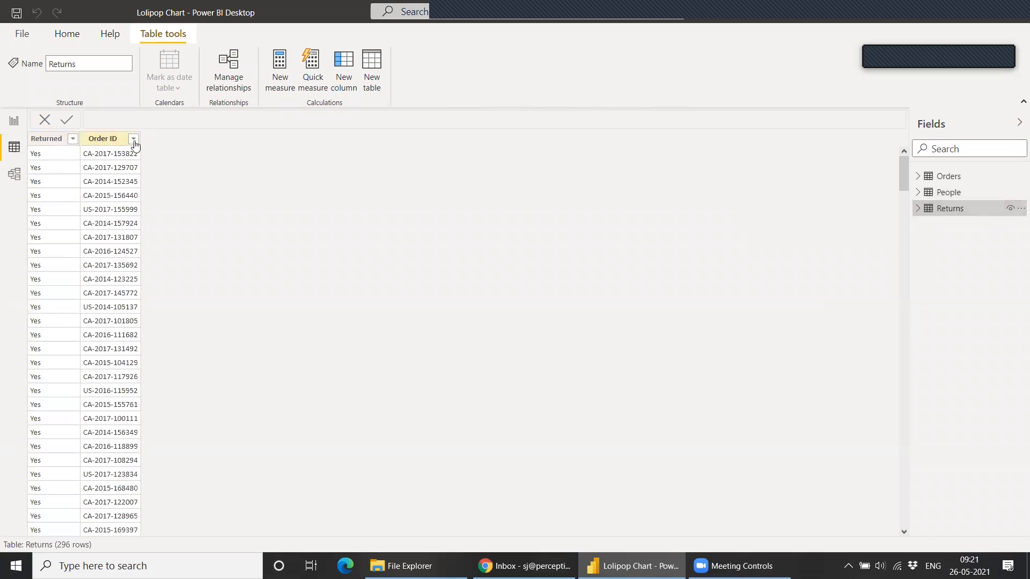
{"action": "left_click", "coordinate": [963, 176]}
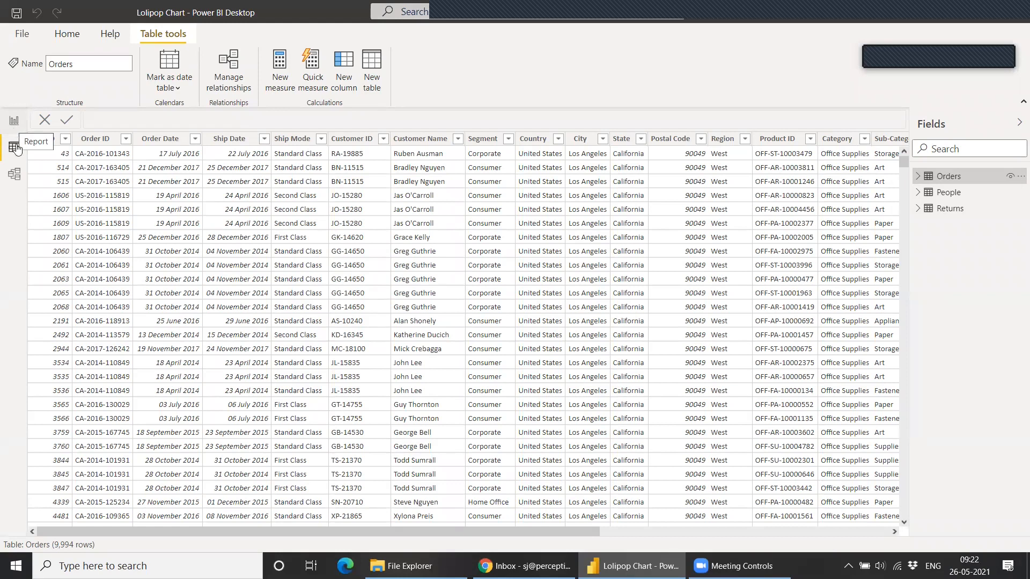
Step: Try to create a relationship between Order ID in the Orders table and Order ID in the Returns table
{"action": "left_click", "coordinate": [15, 174]}
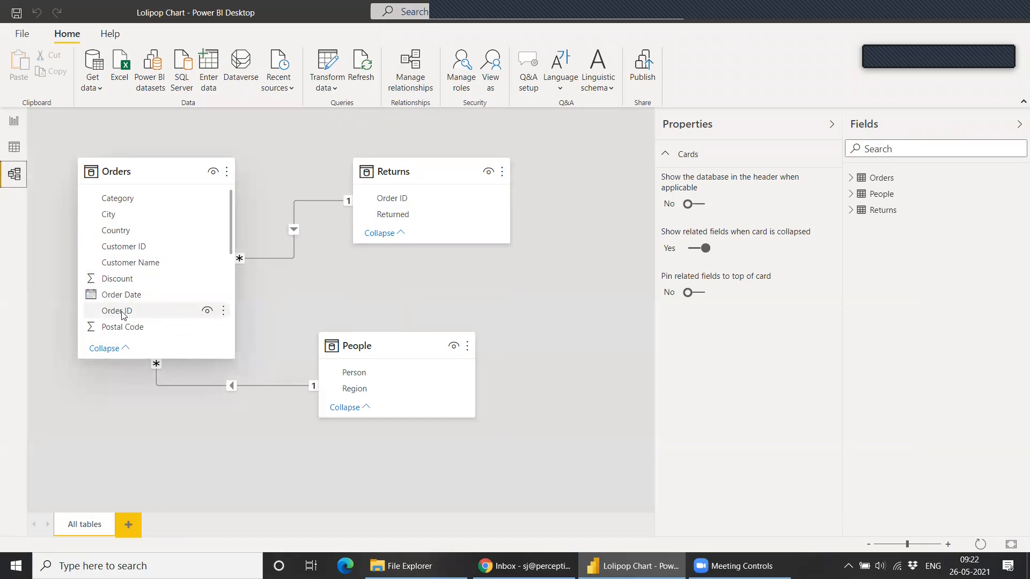
{"action": "left_click_drag", "start_coordinate": [126, 315], "coordinate": [393, 201]}
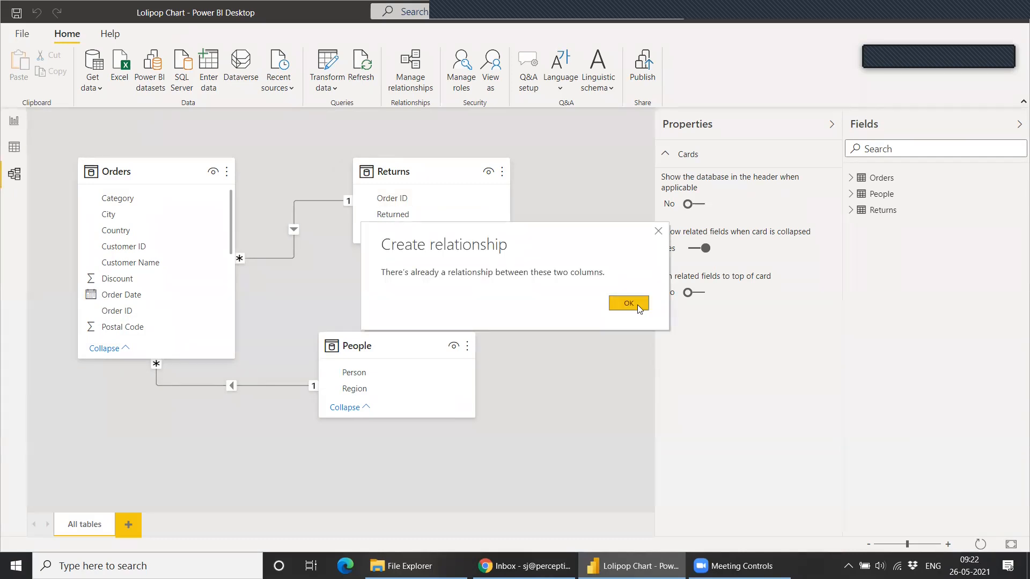
{"action": "left_click", "coordinate": [628, 304]}
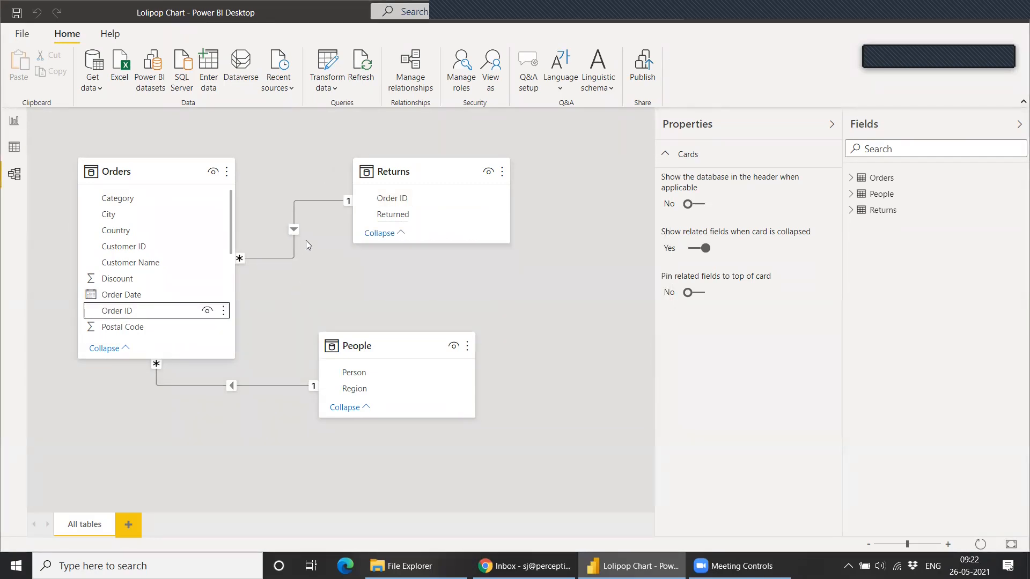
Step: Review the model's table relationships in the Manage relationships dialog and close it
{"action": "left_click", "coordinate": [410, 66]}
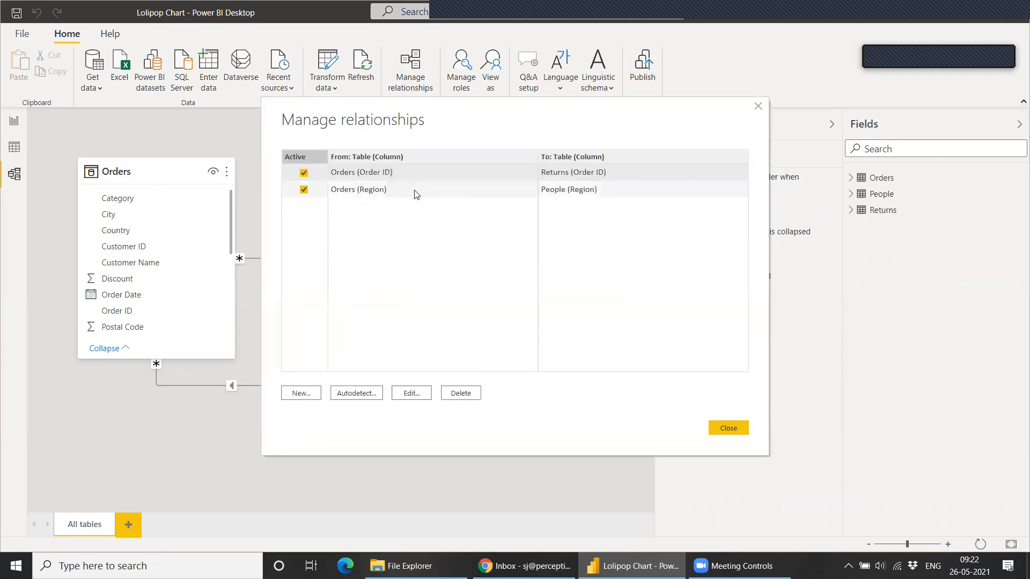
{"action": "left_click", "coordinate": [417, 174]}
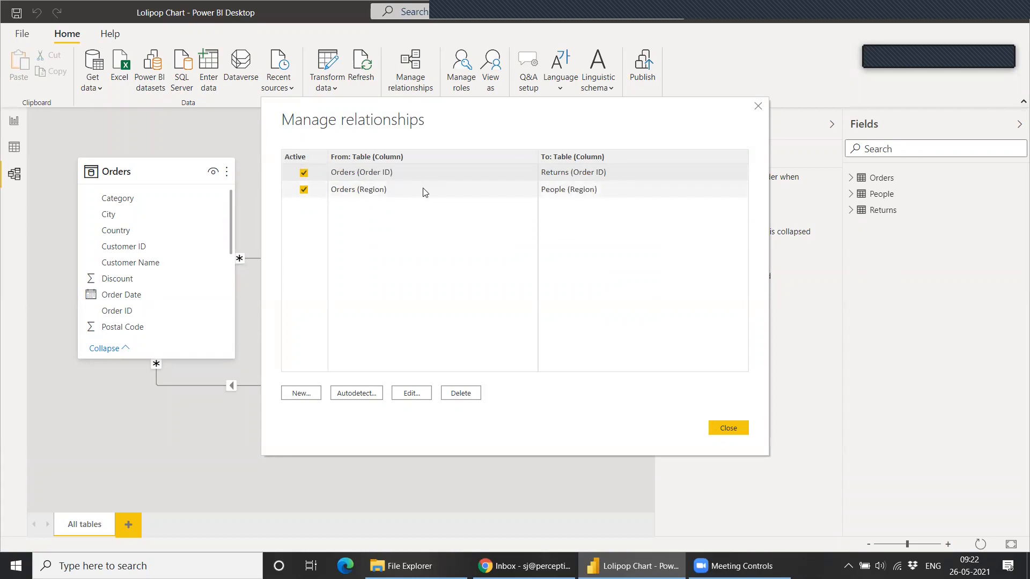
{"action": "left_click", "coordinate": [758, 107]}
Step: Inspect the People and Returns queries in the Power Query Editor and return to the report
{"action": "left_click", "coordinate": [15, 124]}
{"action": "left_click", "coordinate": [67, 34]}
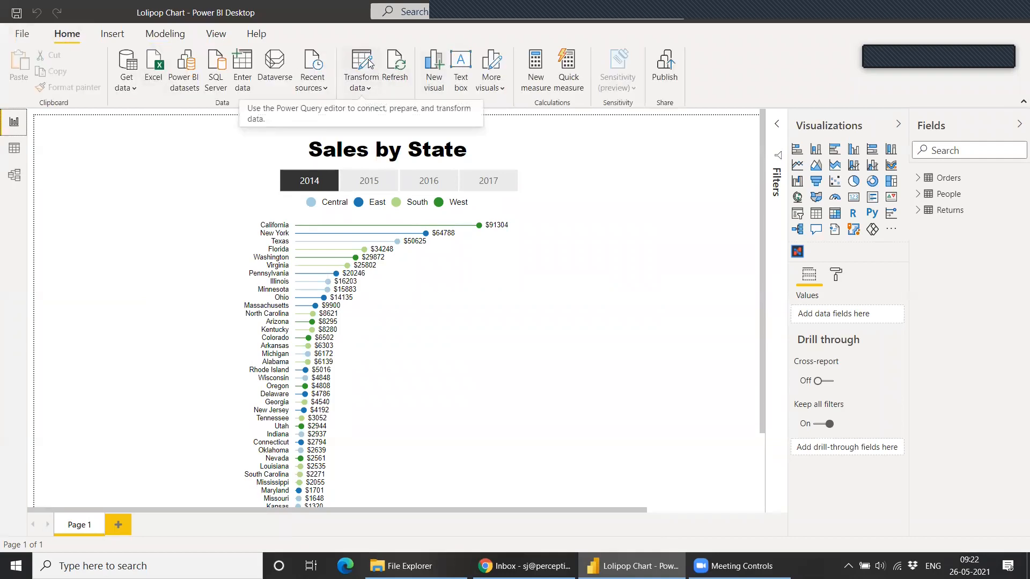
{"action": "left_click", "coordinate": [370, 63]}
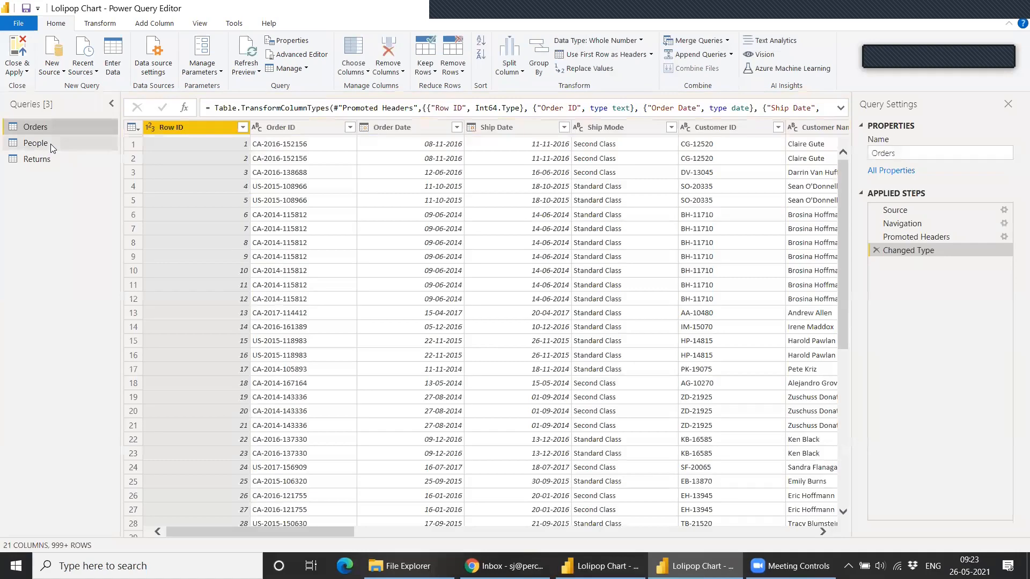
{"action": "left_click", "coordinate": [50, 144]}
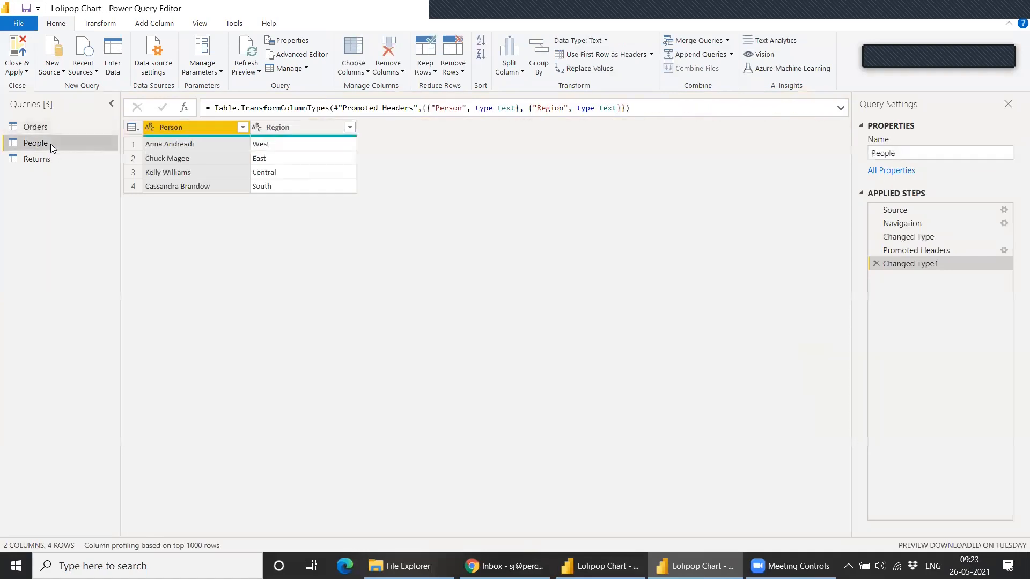
{"action": "left_click", "coordinate": [99, 25]}
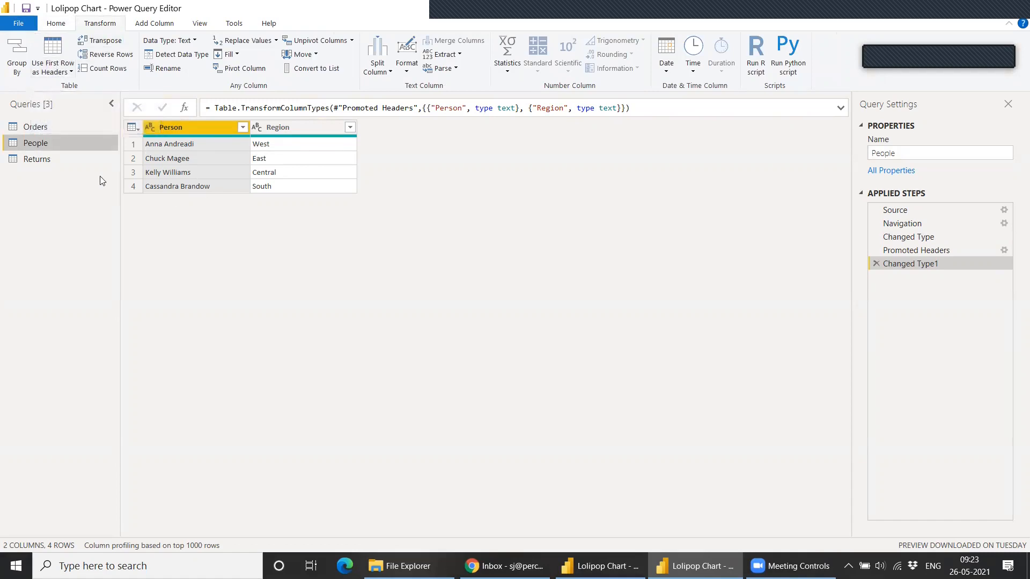
{"action": "left_click", "coordinate": [39, 162]}
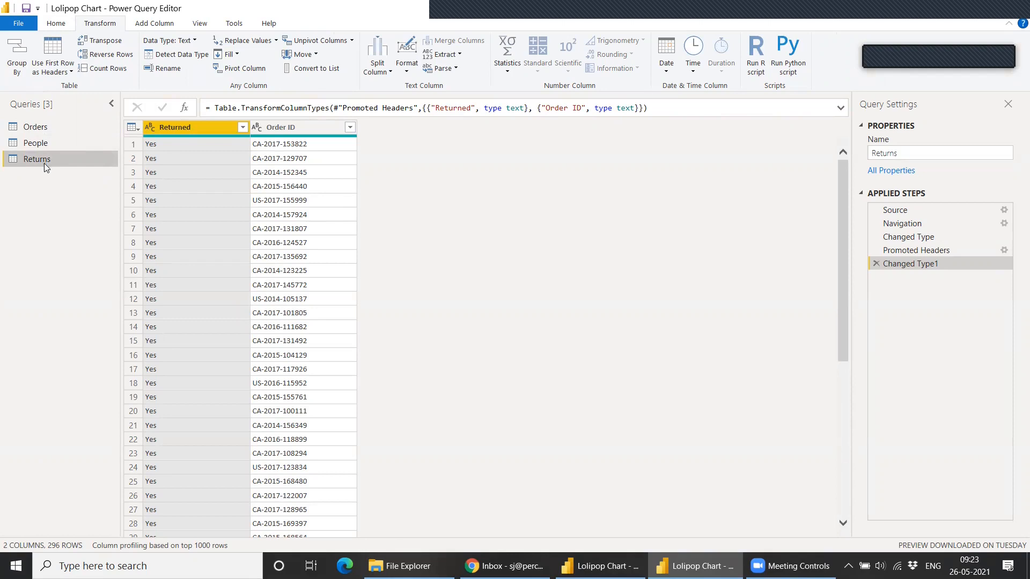
{"action": "left_click", "coordinate": [51, 24]}
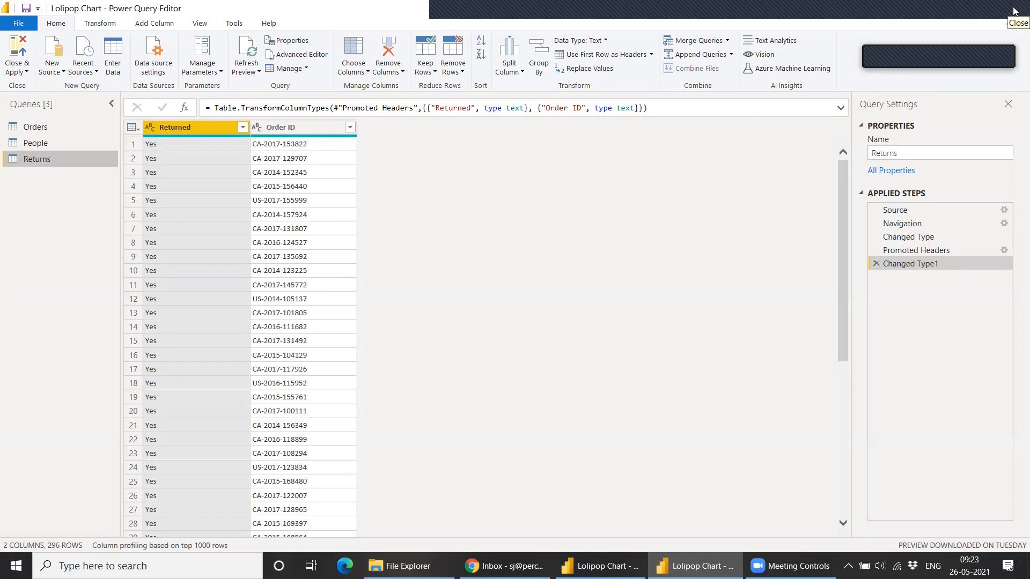
{"action": "left_click", "coordinate": [17, 44]}
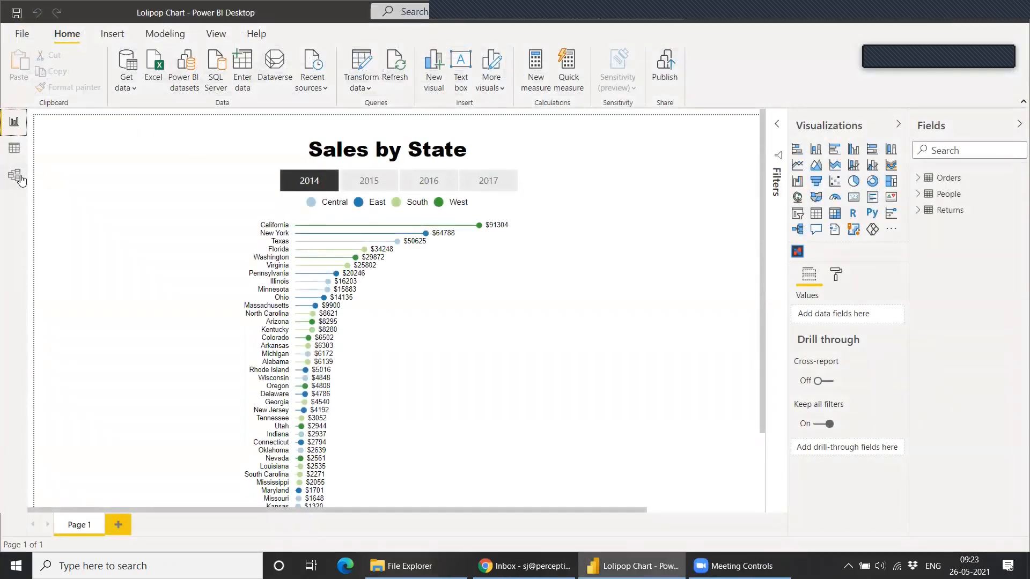
Step: Examine the model diagram linking Orders, Returns and People, and return to the report page
{"action": "left_click", "coordinate": [20, 178]}
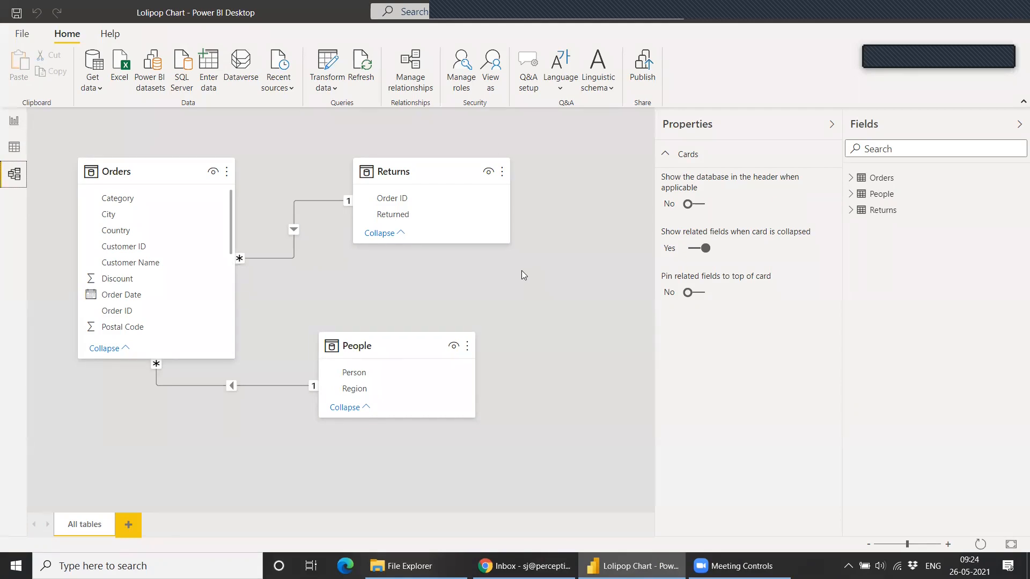
{"action": "left_click", "coordinate": [11, 125]}
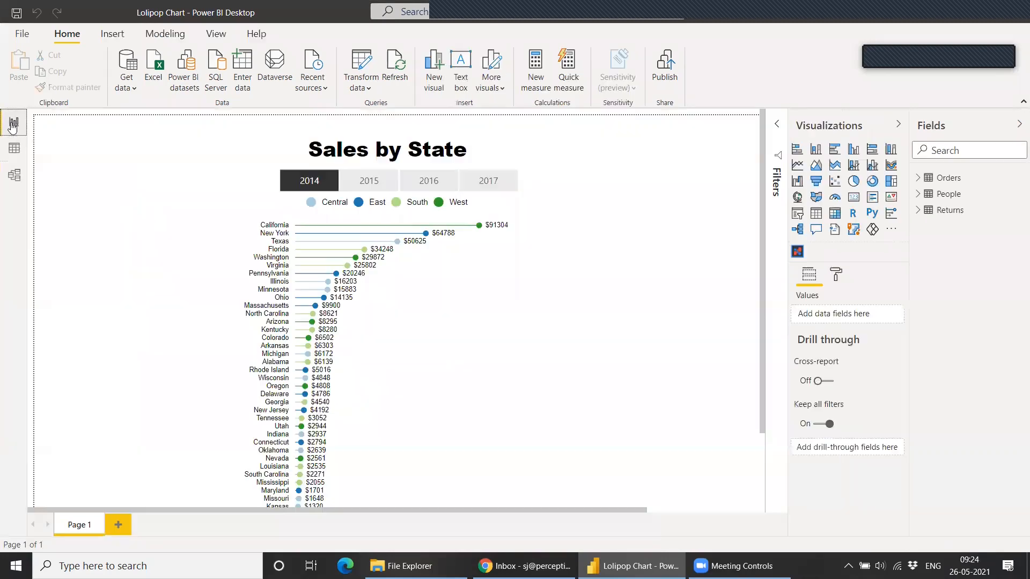
{"action": "left_click", "coordinate": [13, 178]}
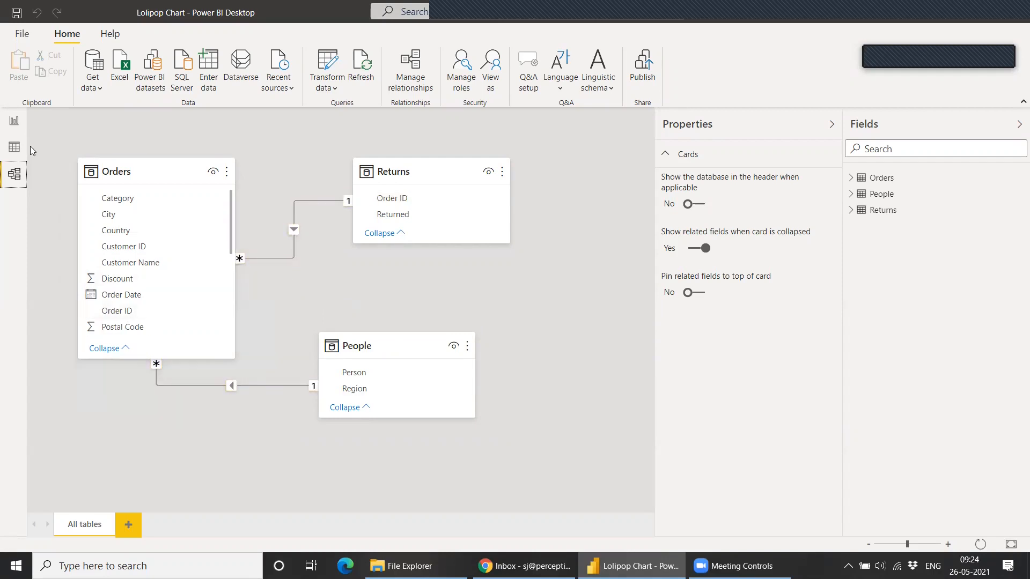
{"action": "left_click", "coordinate": [14, 121]}
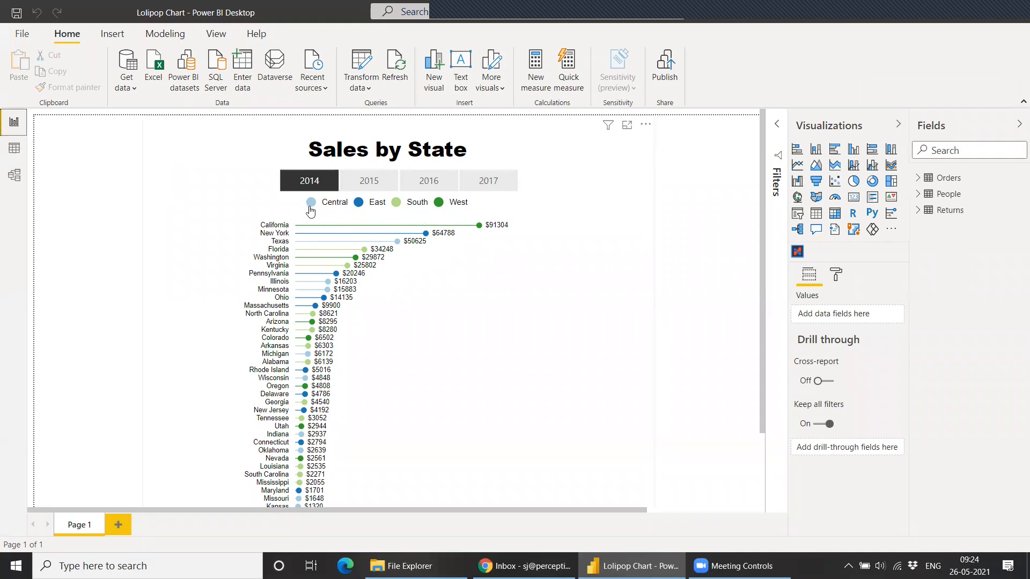
Step: Filter the Sales by State chart by year, trying 2015 and leaving 2017 selected
{"action": "left_click", "coordinate": [366, 183]}
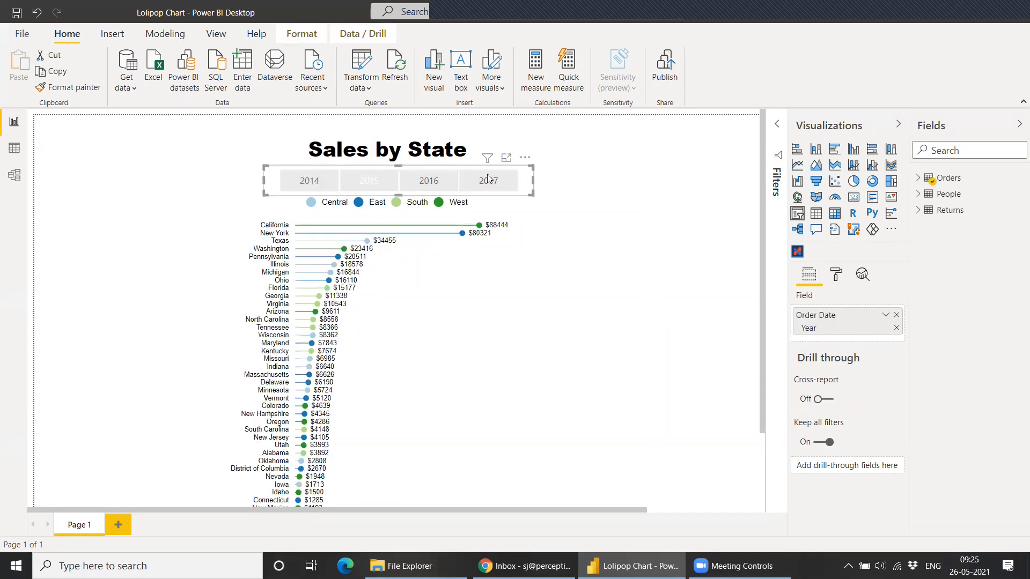
{"action": "left_click", "coordinate": [501, 185]}
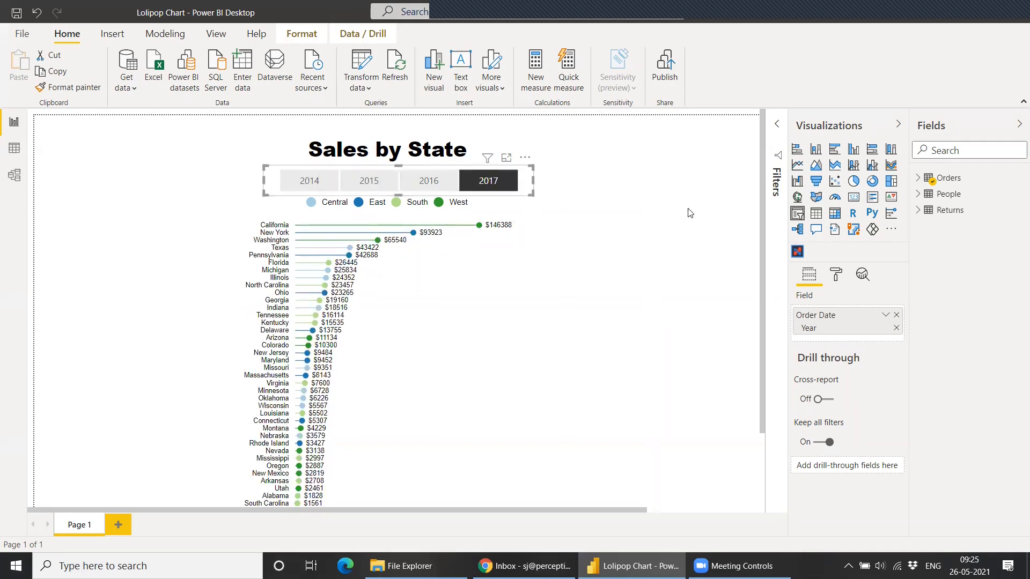
{"action": "left_click", "coordinate": [504, 291]}
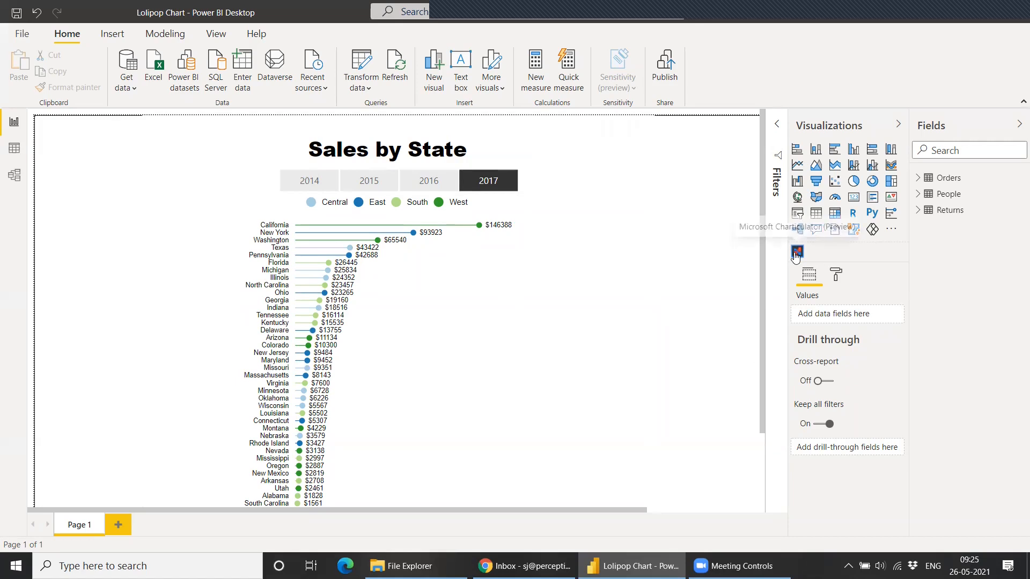
Step: Search the AppSource visuals for "charticulator"
{"action": "left_click", "coordinate": [891, 230]}
{"action": "left_click", "coordinate": [930, 236]}
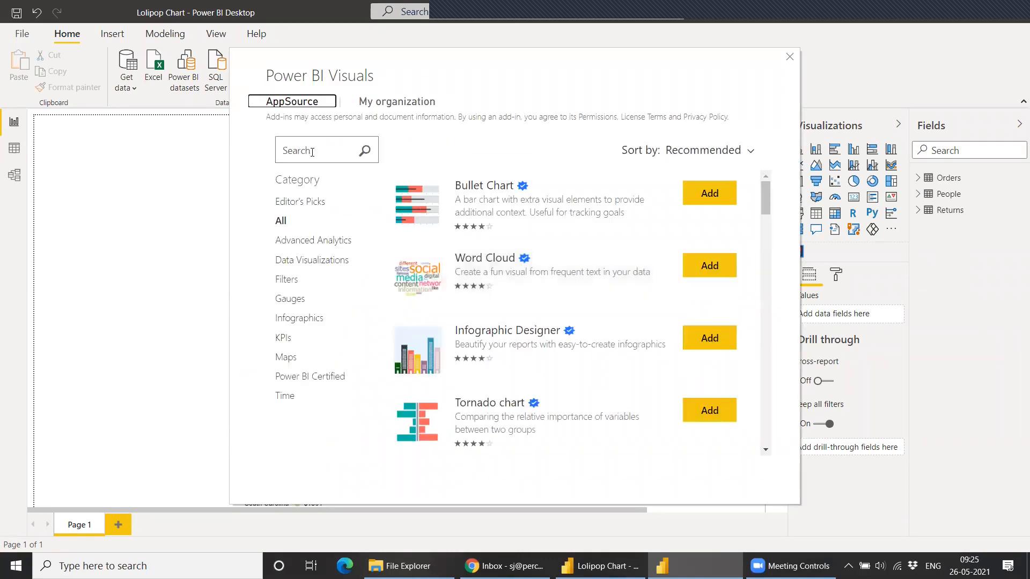
{"action": "left_click", "coordinate": [311, 146]}
{"action": "type", "text": "chart"}
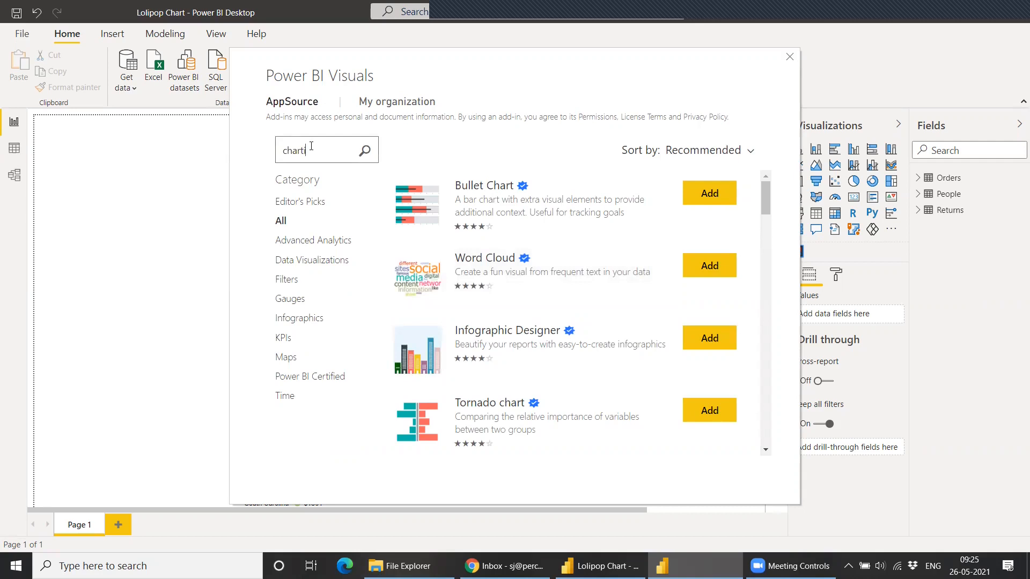
{"action": "type", "text": "iculator"}
{"action": "key", "text": "Return"}
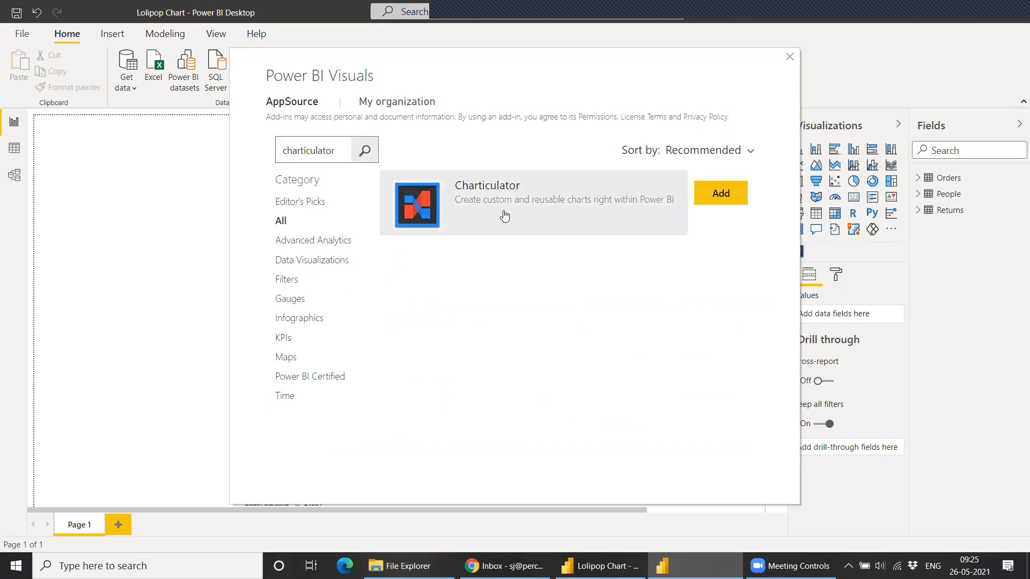
Step: Try to add the Charticulator visual to the report and dismiss the update of its existing copy
{"action": "left_click", "coordinate": [718, 192]}
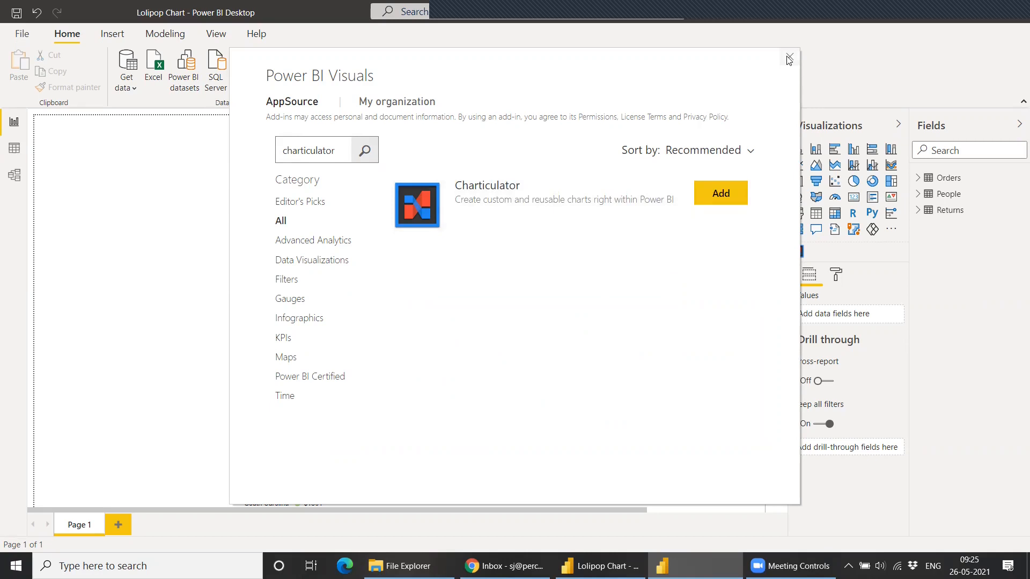
{"action": "left_click", "coordinate": [718, 194]}
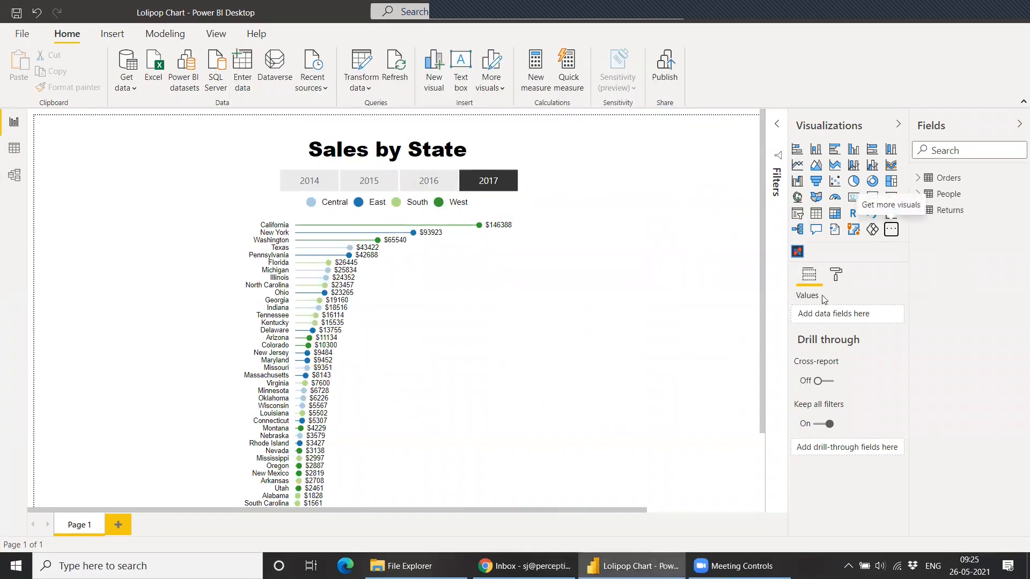
{"action": "left_click", "coordinate": [798, 250]}
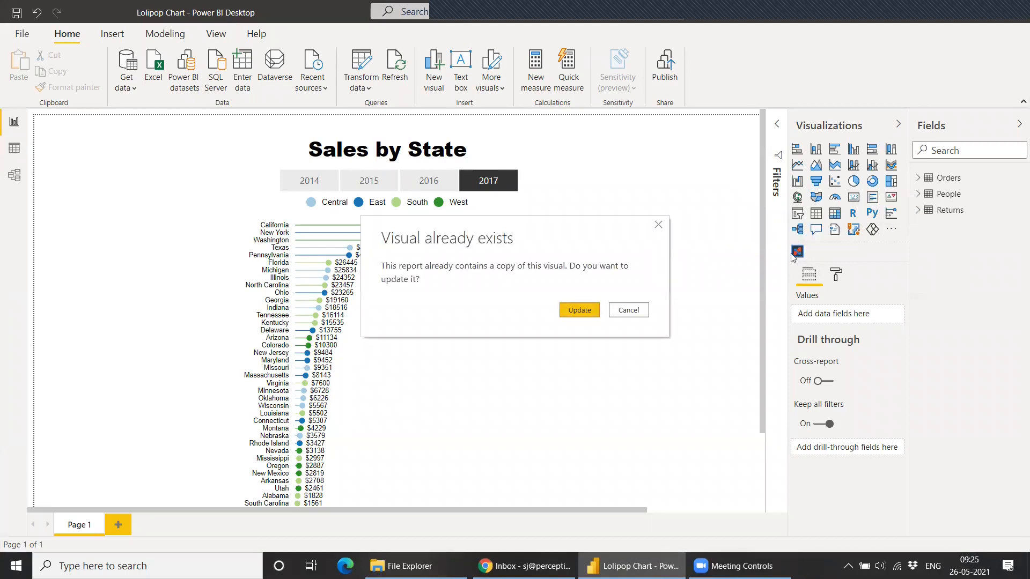
{"action": "left_click", "coordinate": [658, 225]}
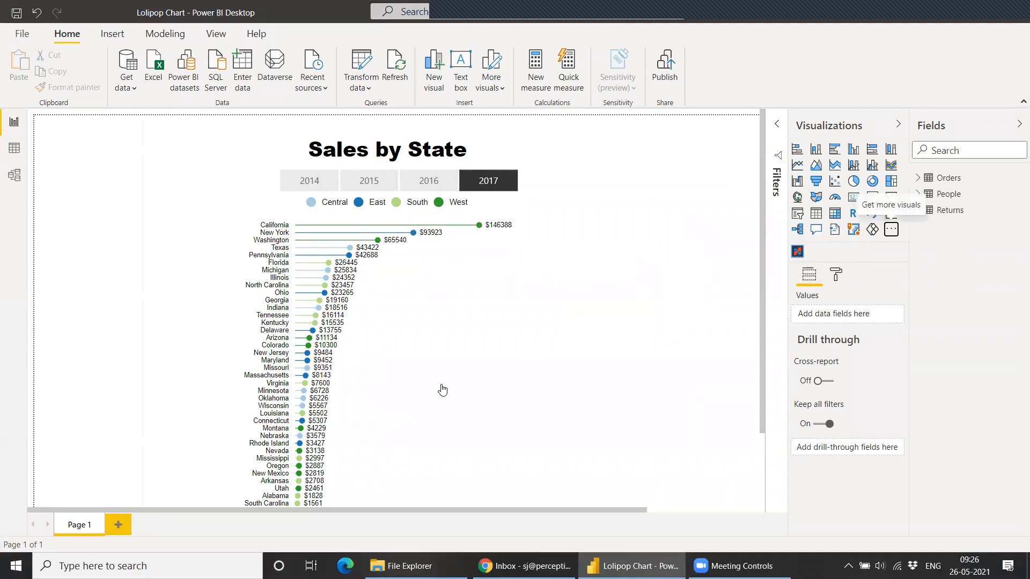
Step: Add a new report page and insert a Charticulator visual enlarged to fill the whole page
{"action": "left_click", "coordinate": [118, 525]}
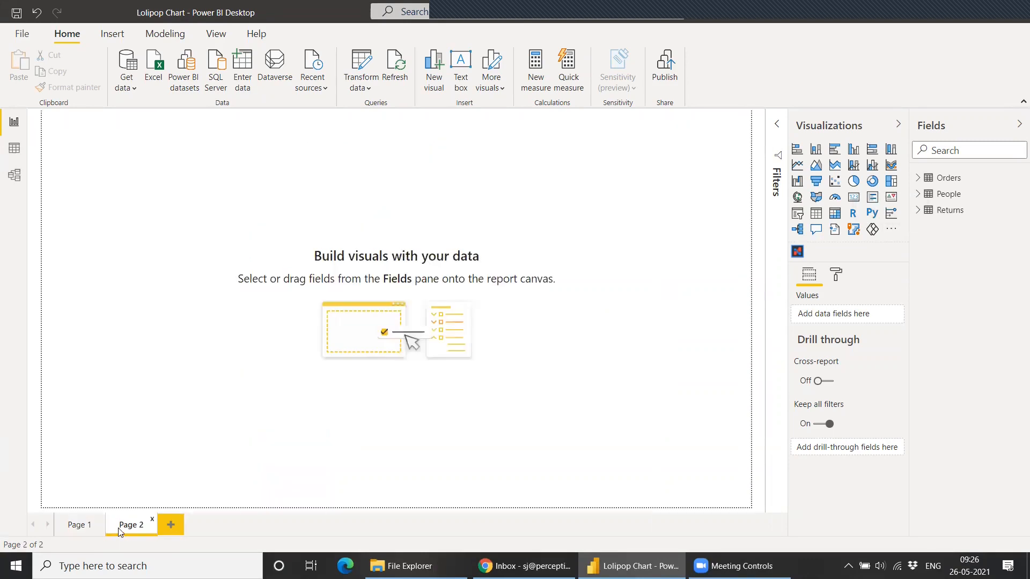
{"action": "left_click", "coordinate": [799, 255]}
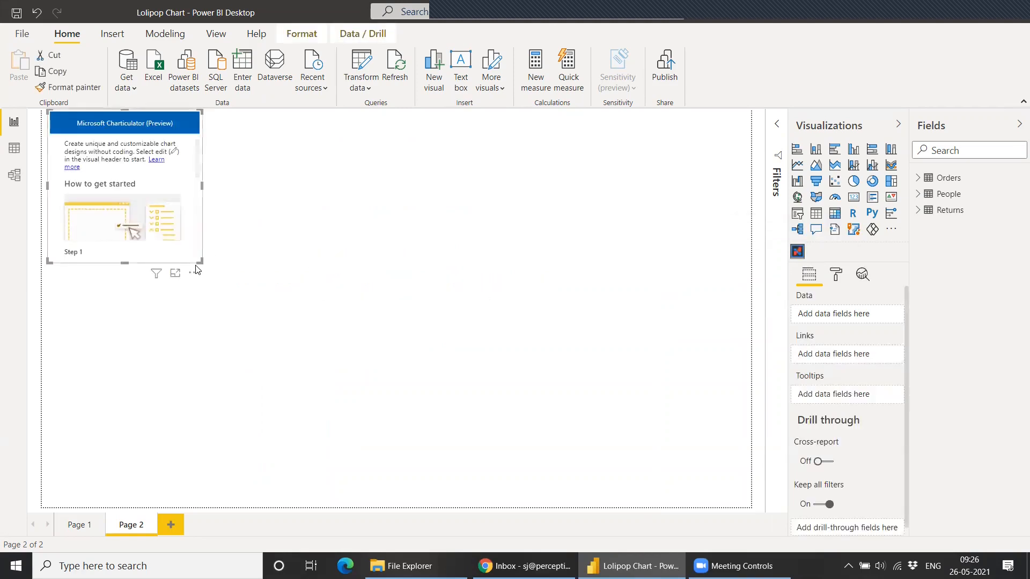
{"action": "left_click_drag", "start_coordinate": [200, 263], "coordinate": [742, 514]}
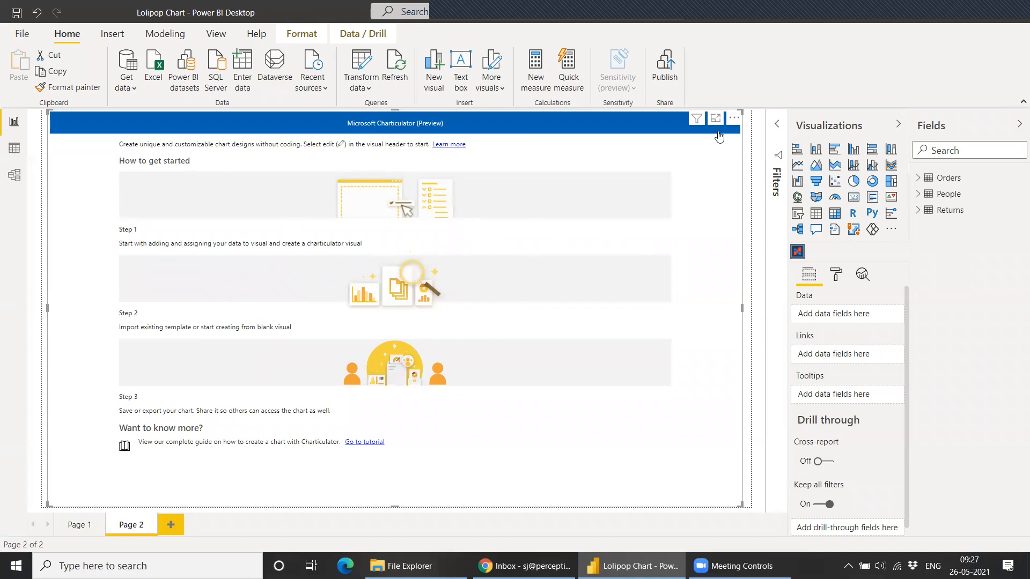
Step: Open the Charticulator visual for editing and follow the link to its online gallery of more templates
{"action": "left_click", "coordinate": [734, 122]}
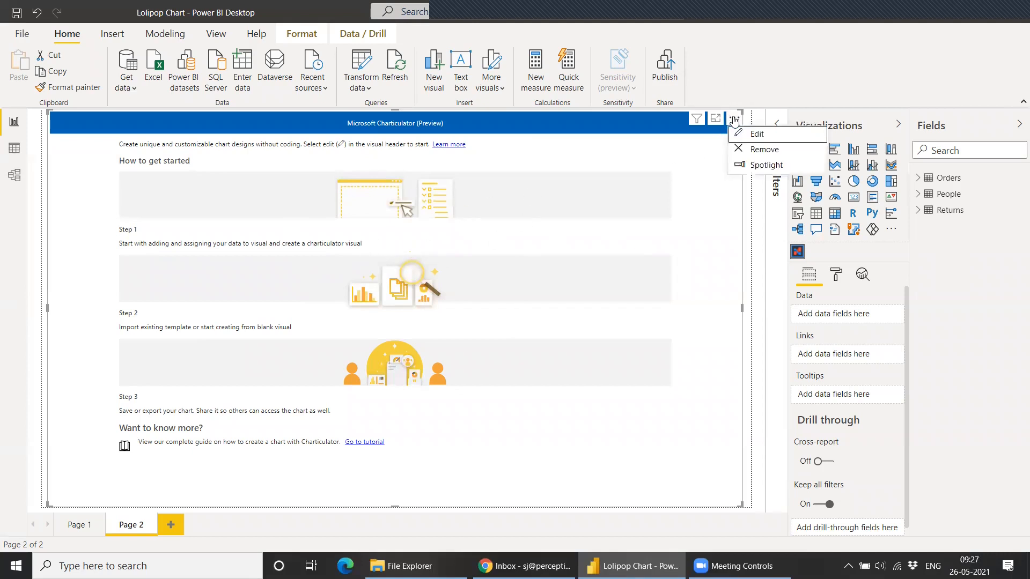
{"action": "left_click", "coordinate": [758, 138]}
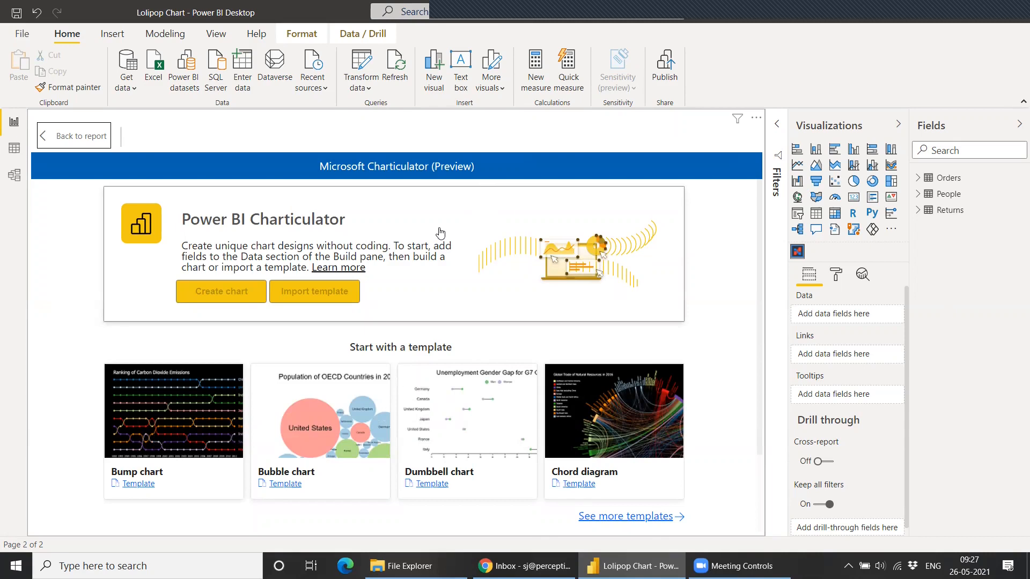
{"action": "scroll", "coordinate": [440, 234], "scroll_direction": "down", "scroll_amount": 1}
{"action": "scroll", "coordinate": [442, 231], "scroll_direction": "up", "scroll_amount": 1}
{"action": "scroll", "coordinate": [529, 236], "scroll_direction": "down", "scroll_amount": 1}
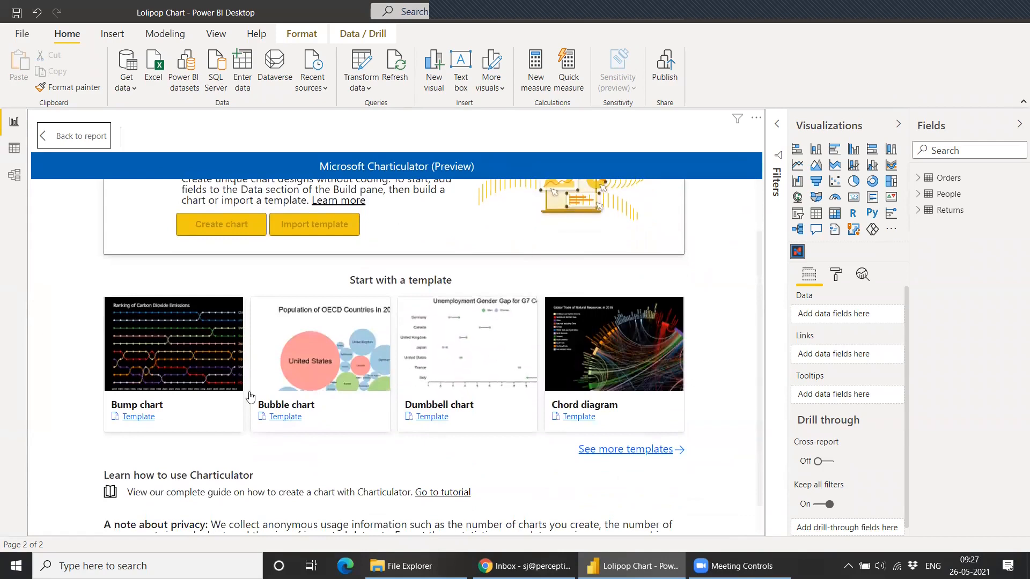
{"action": "left_click", "coordinate": [620, 453]}
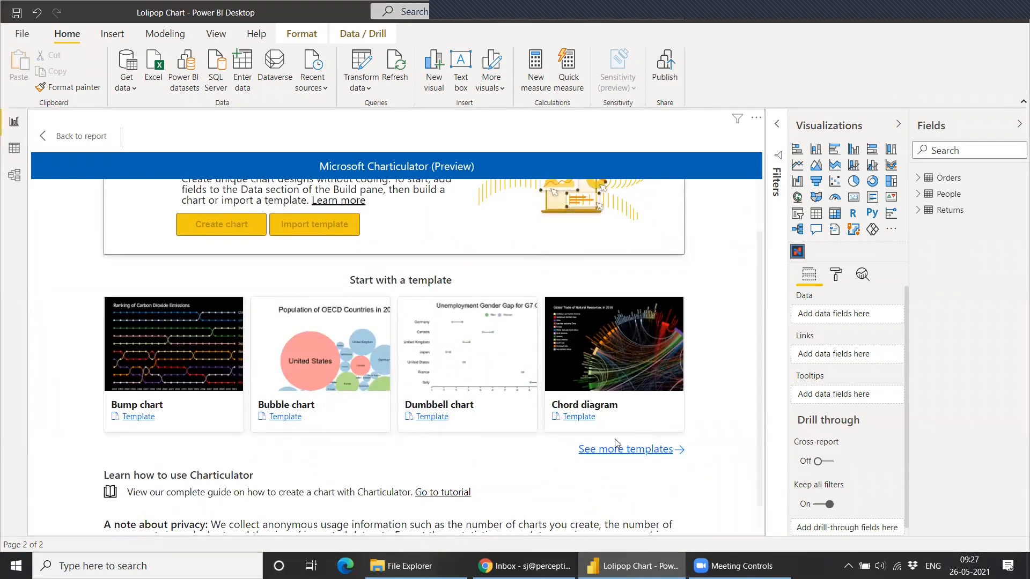
{"action": "left_click", "coordinate": [581, 309]}
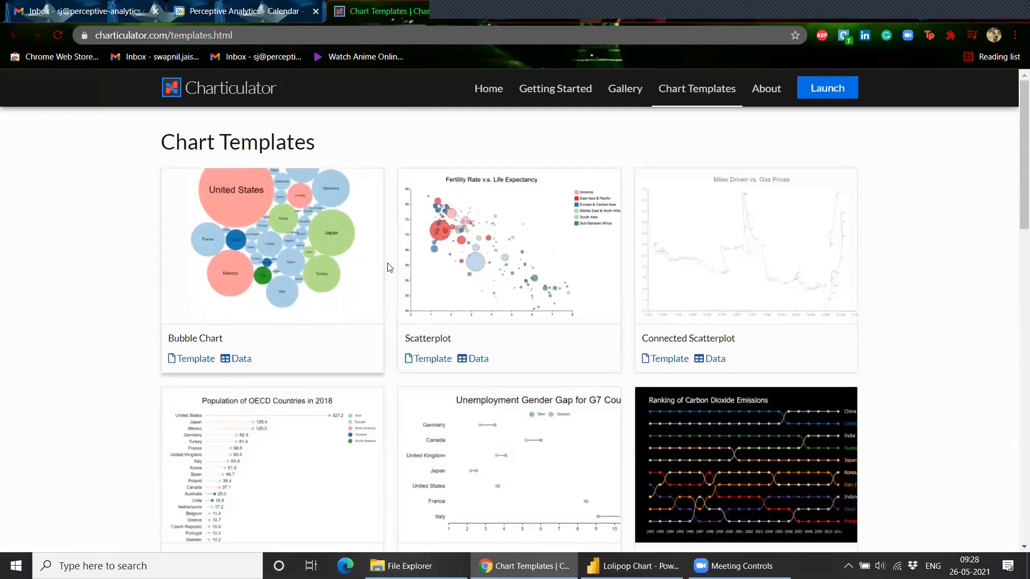
Step: Look through the chart templates offered on the Charticulator website
{"action": "scroll", "coordinate": [393, 267], "scroll_direction": "down", "scroll_amount": 1}
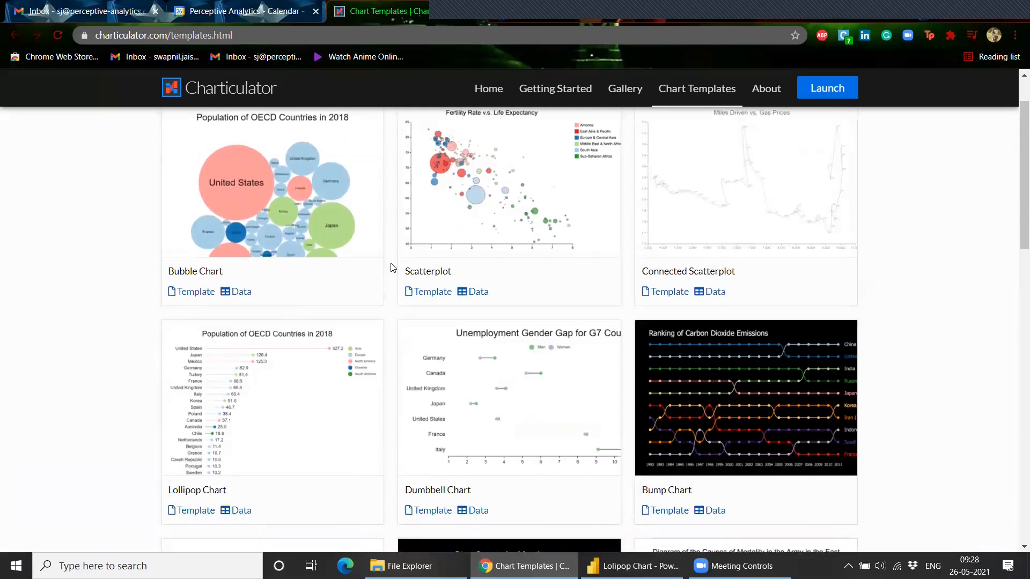
{"action": "scroll", "coordinate": [393, 267], "scroll_direction": "down", "scroll_amount": 2}
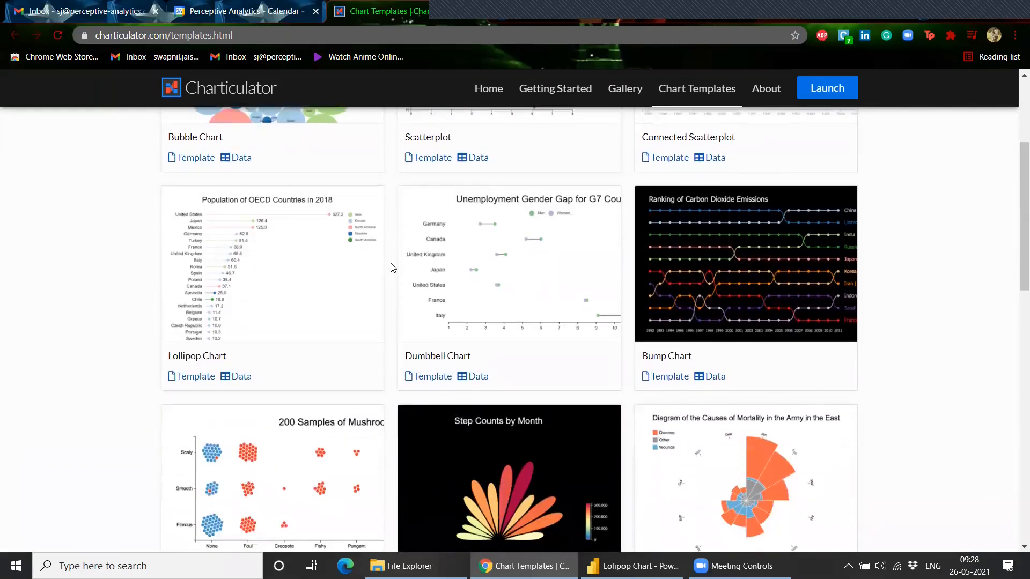
{"action": "scroll", "coordinate": [393, 267], "scroll_direction": "down", "scroll_amount": 7}
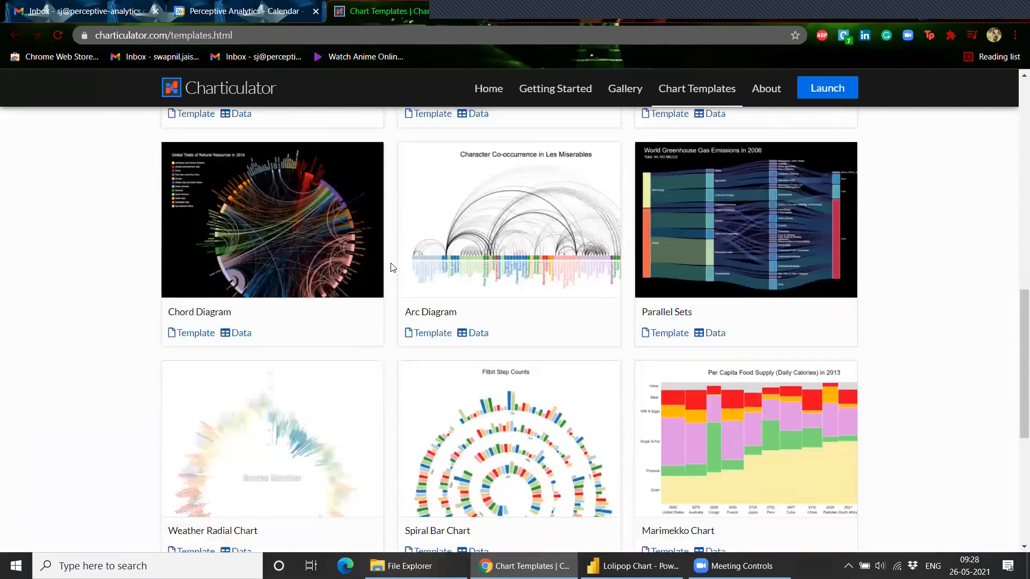
{"action": "scroll", "coordinate": [393, 267], "scroll_direction": "down", "scroll_amount": 5}
{"action": "scroll", "coordinate": [393, 267], "scroll_direction": "up", "scroll_amount": 4}
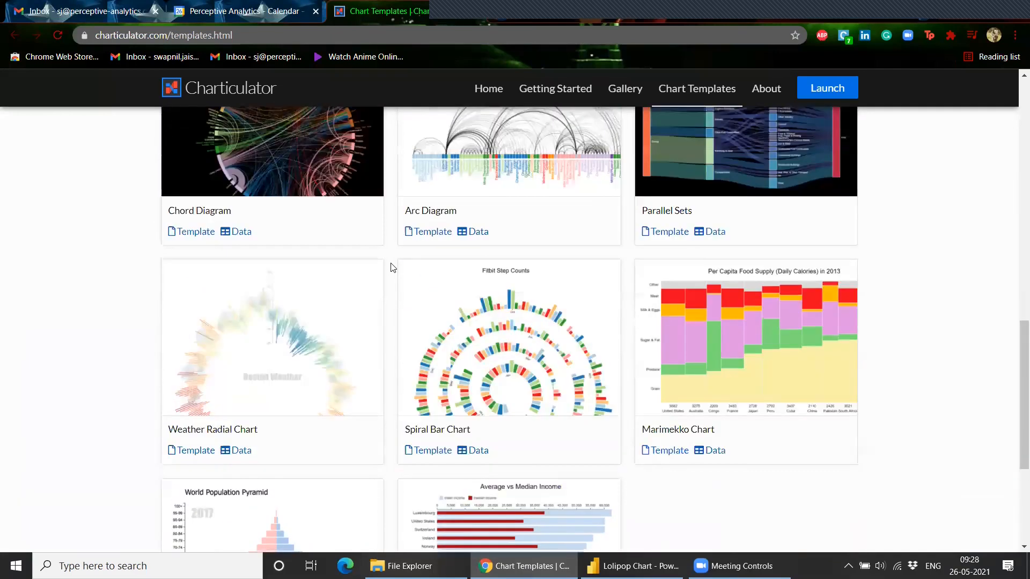
{"action": "scroll", "coordinate": [393, 267], "scroll_direction": "up", "scroll_amount": 12}
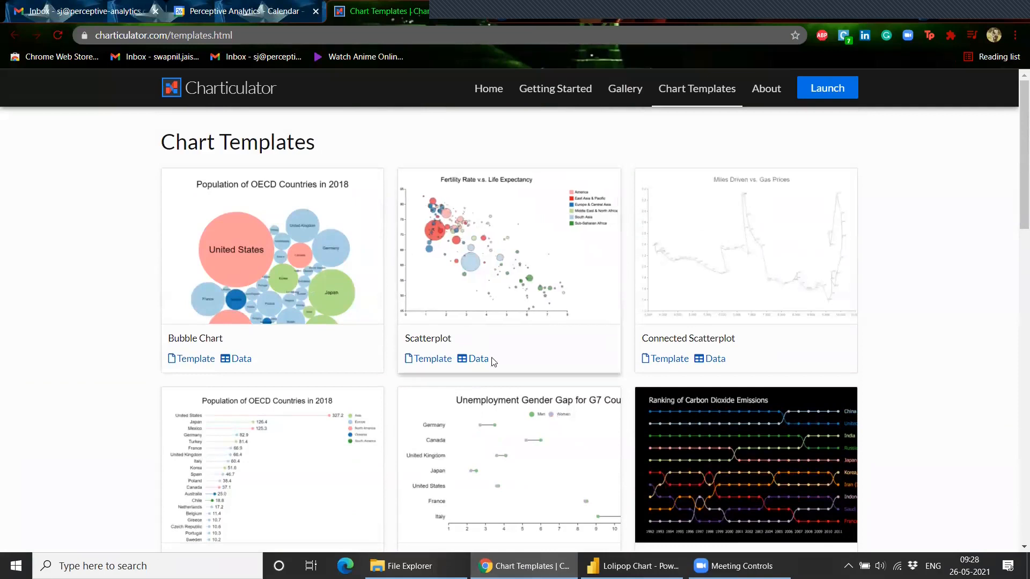
{"action": "left_click", "coordinate": [635, 566]}
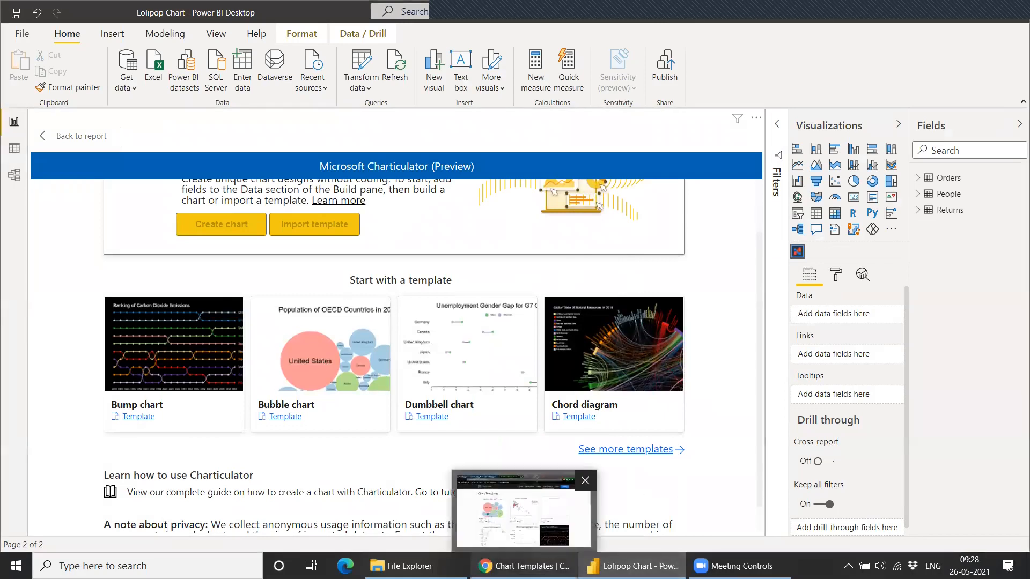
{"action": "left_click", "coordinate": [523, 566]}
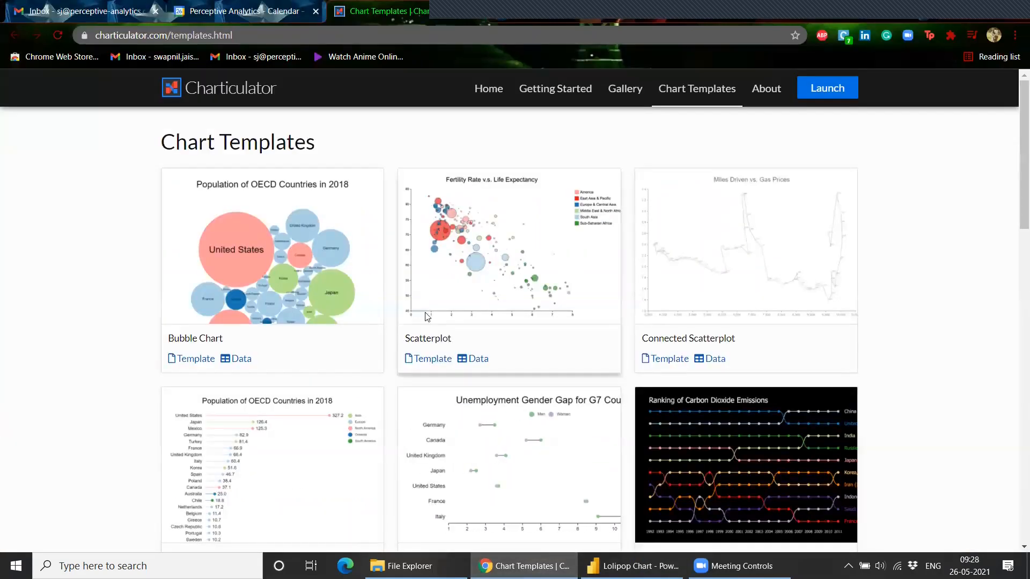
Step: Download the Lollipop Chart template from the Charticulator website
{"action": "scroll", "coordinate": [391, 321], "scroll_direction": "down", "scroll_amount": 3}
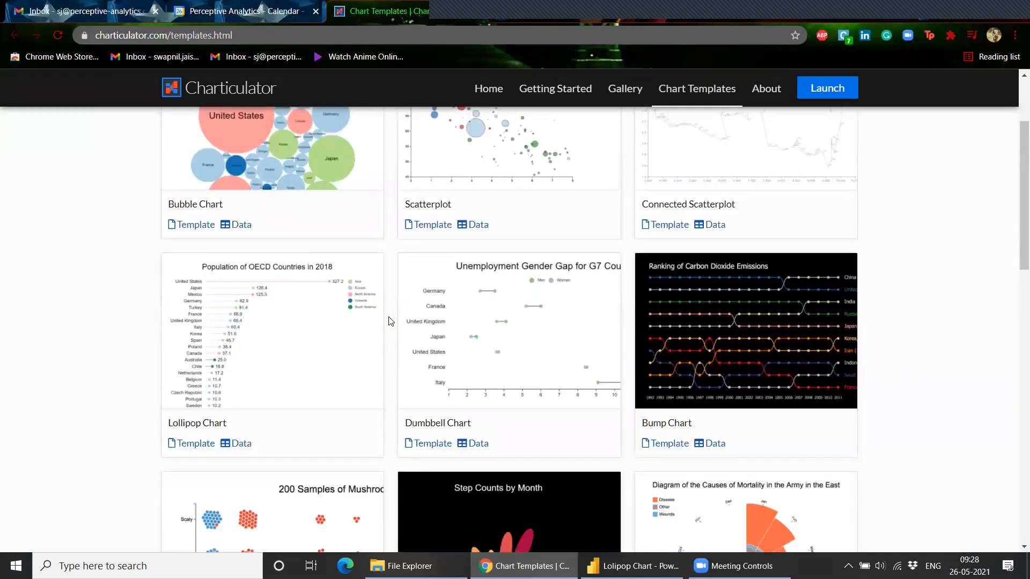
{"action": "left_click", "coordinate": [203, 447]}
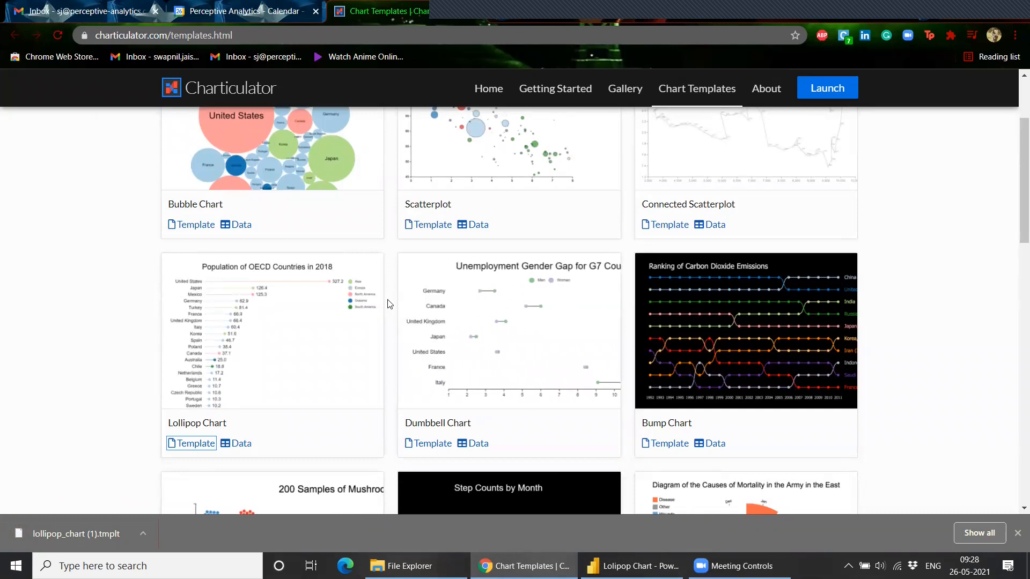
{"action": "scroll", "coordinate": [390, 304], "scroll_direction": "up", "scroll_amount": 1}
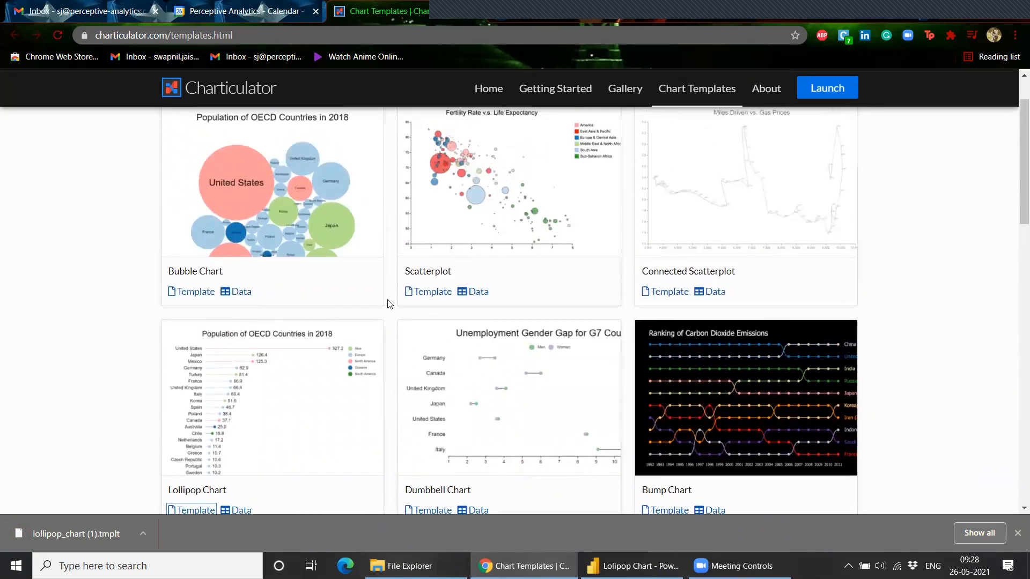
{"action": "scroll", "coordinate": [389, 304], "scroll_direction": "up", "scroll_amount": 1}
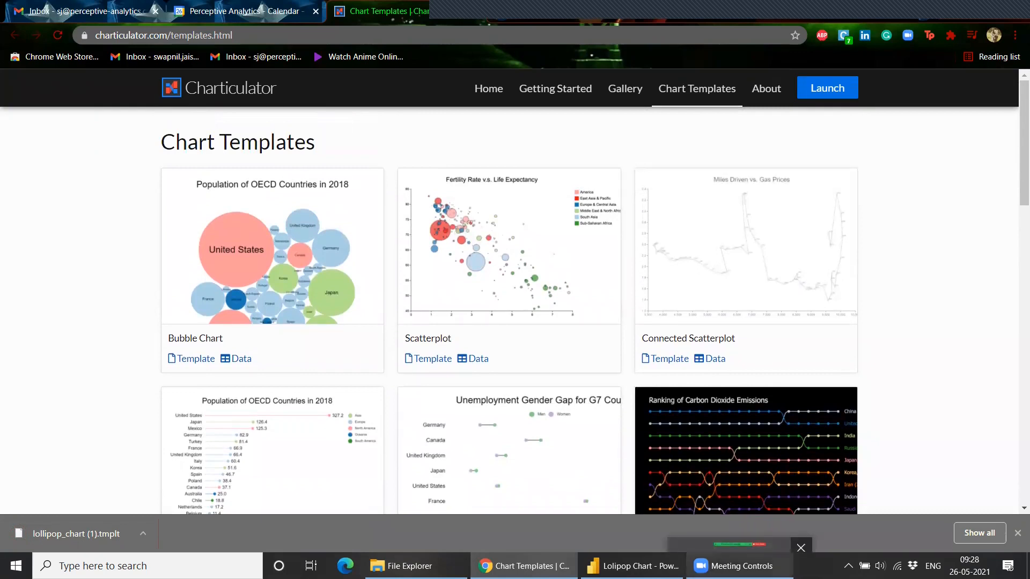
Step: Switch to Power BI Desktop, add Region, Sales and State from the Orders table to the visual's data, and check the Sales aggregation
{"action": "mouse_move", "coordinate": [630, 566]}
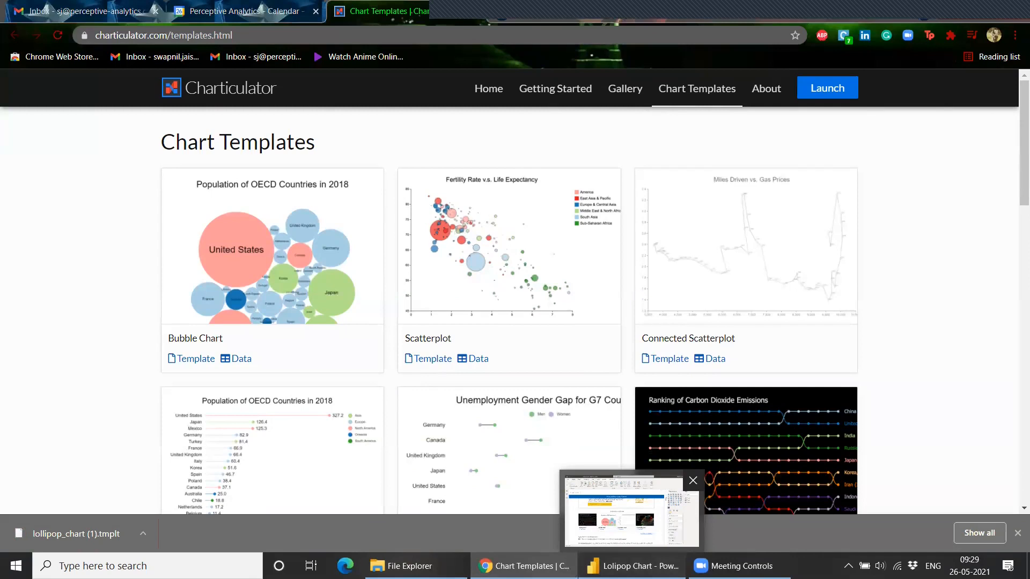
{"action": "left_click", "coordinate": [585, 503]}
{"action": "scroll", "coordinate": [417, 310], "scroll_direction": "up", "scroll_amount": 1}
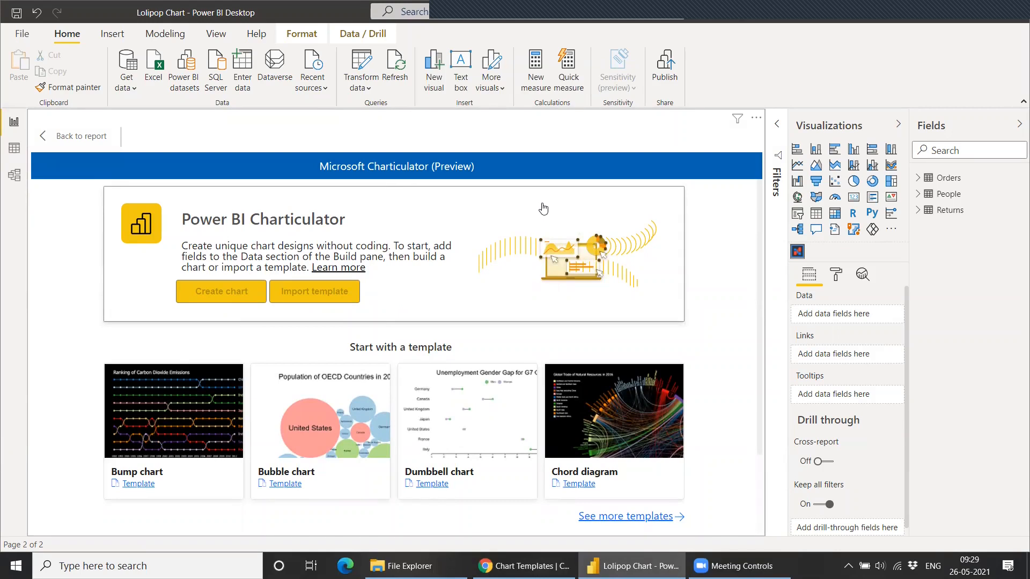
{"action": "left_click", "coordinate": [919, 181]}
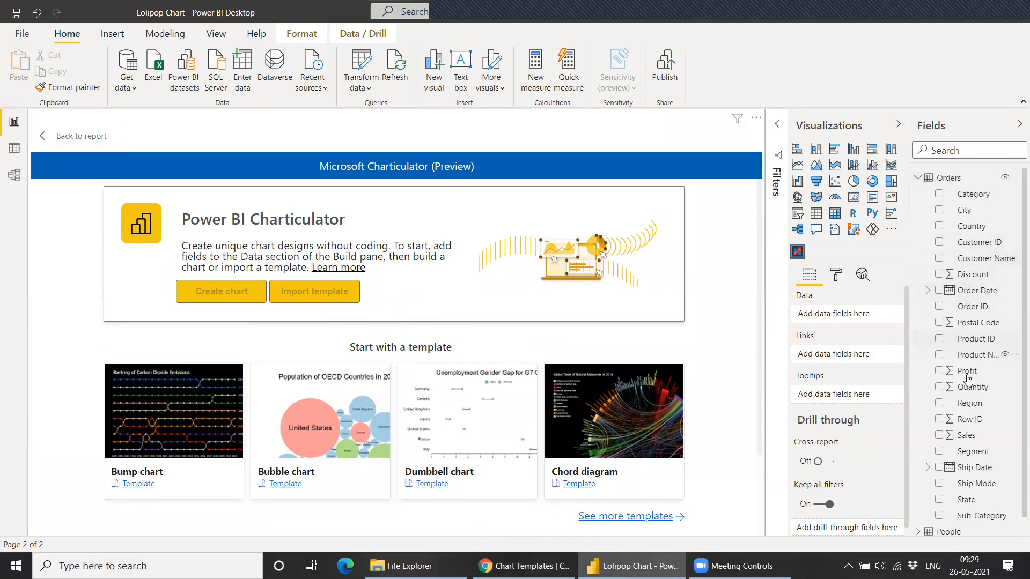
{"action": "left_click_drag", "start_coordinate": [972, 408], "coordinate": [837, 322]}
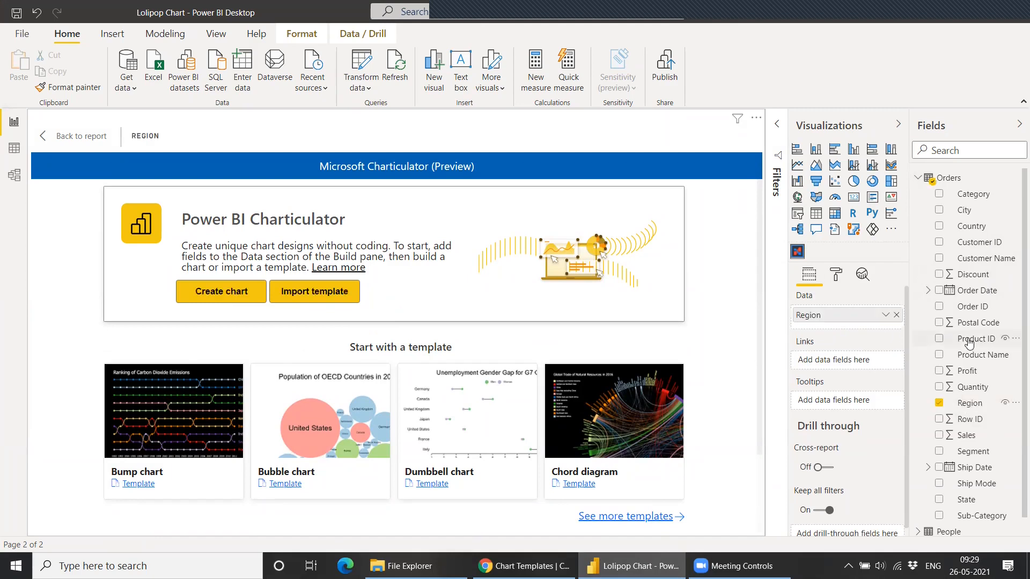
{"action": "scroll", "coordinate": [973, 341], "scroll_direction": "down", "scroll_amount": 1}
{"action": "left_click_drag", "start_coordinate": [972, 416], "coordinate": [845, 326]}
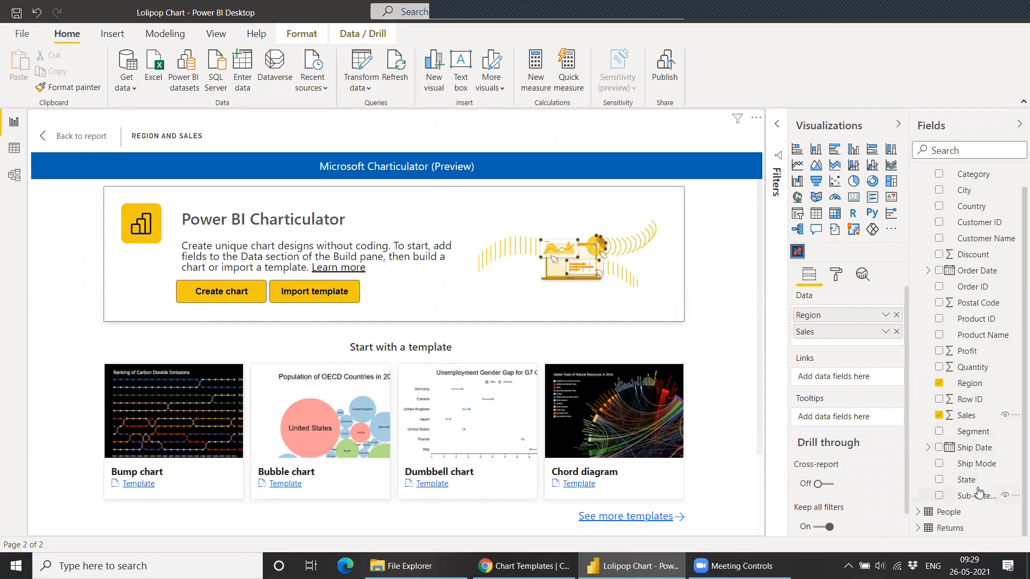
{"action": "left_click_drag", "start_coordinate": [974, 480], "coordinate": [847, 337]}
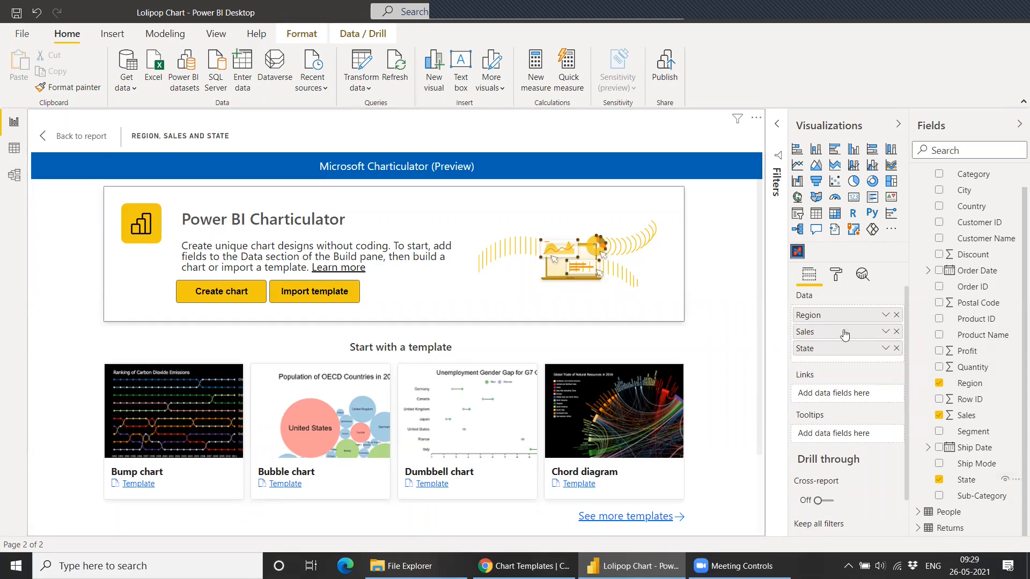
{"action": "left_click", "coordinate": [886, 332]}
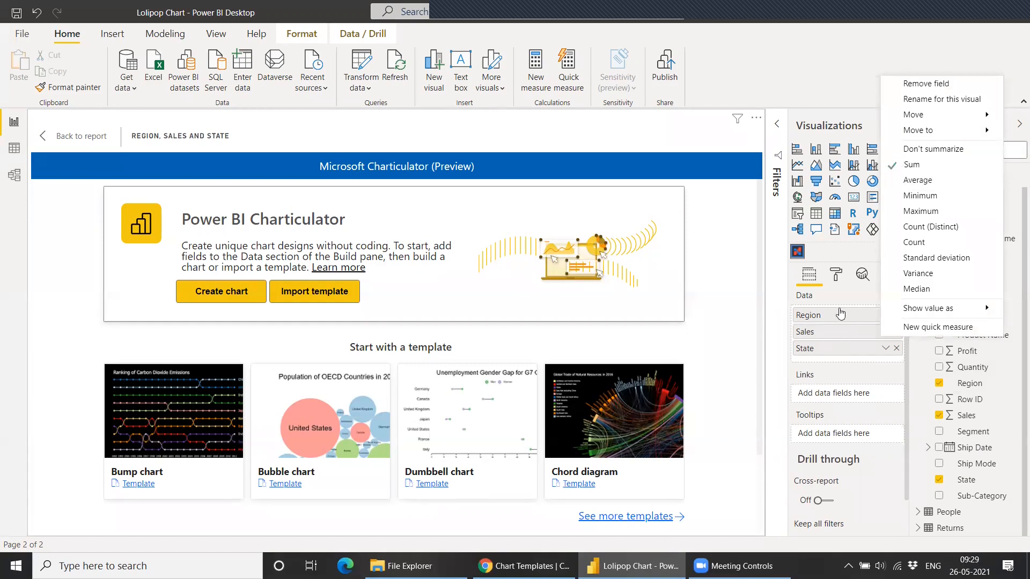
{"action": "key", "text": "Escape"}
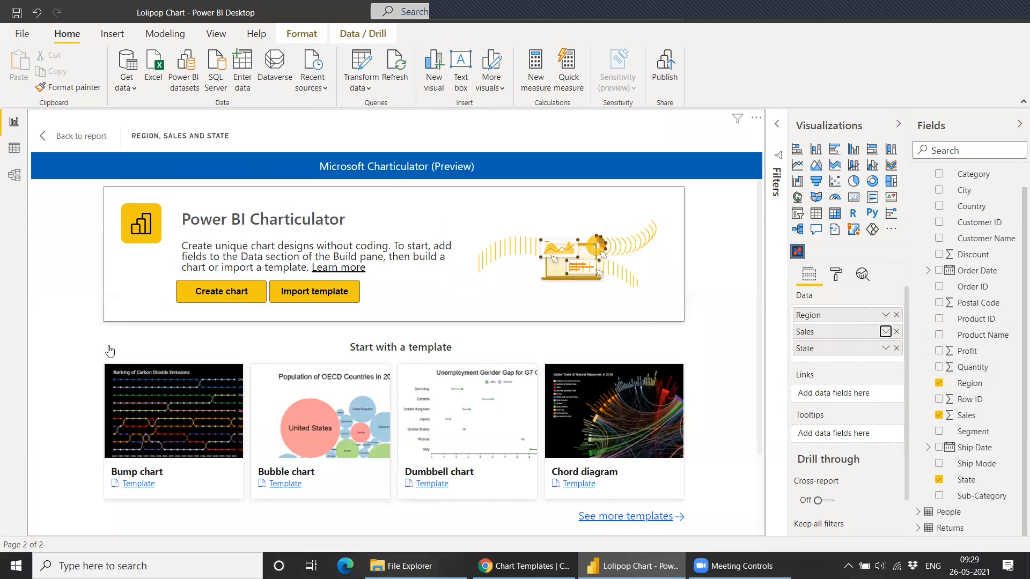
Step: Import the template file lollipop_chart.tmplt from the Downloads folder into the Charticulator visual
{"action": "scroll", "coordinate": [107, 350], "scroll_direction": "down", "scroll_amount": 2}
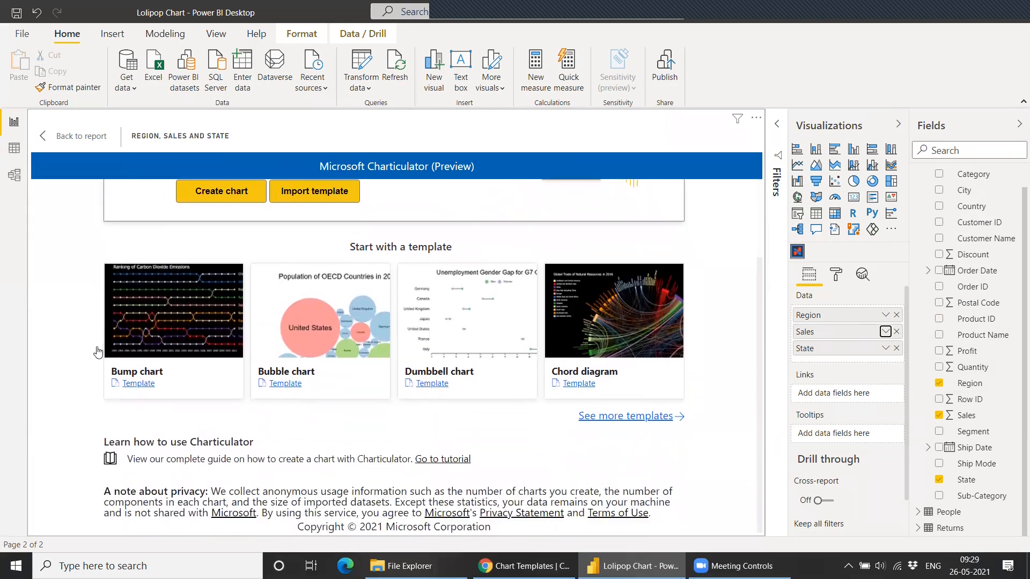
{"action": "scroll", "coordinate": [248, 341], "scroll_direction": "up", "scroll_amount": 2}
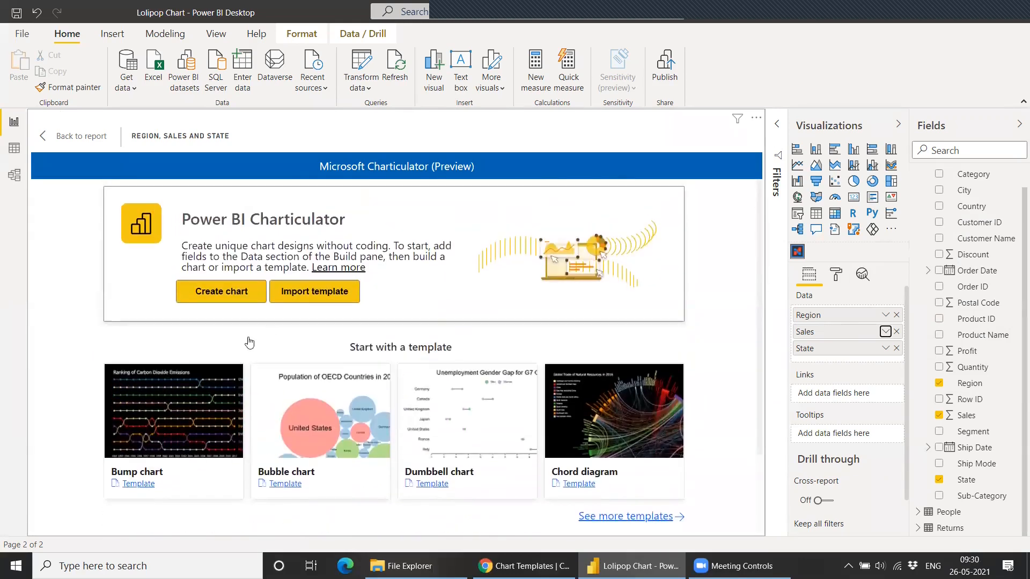
{"action": "left_click", "coordinate": [322, 293]}
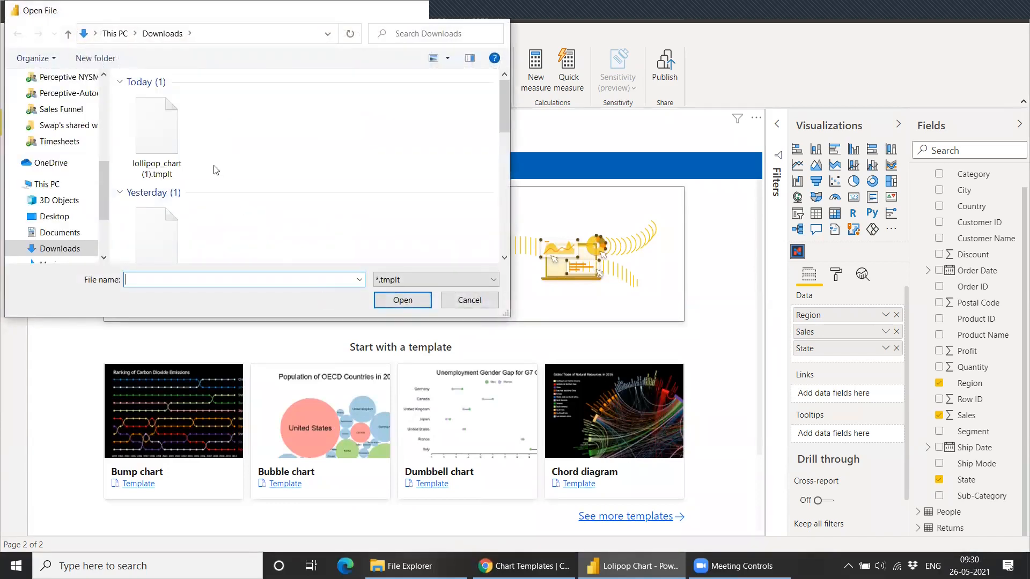
{"action": "scroll", "coordinate": [177, 156], "scroll_direction": "down", "scroll_amount": 1}
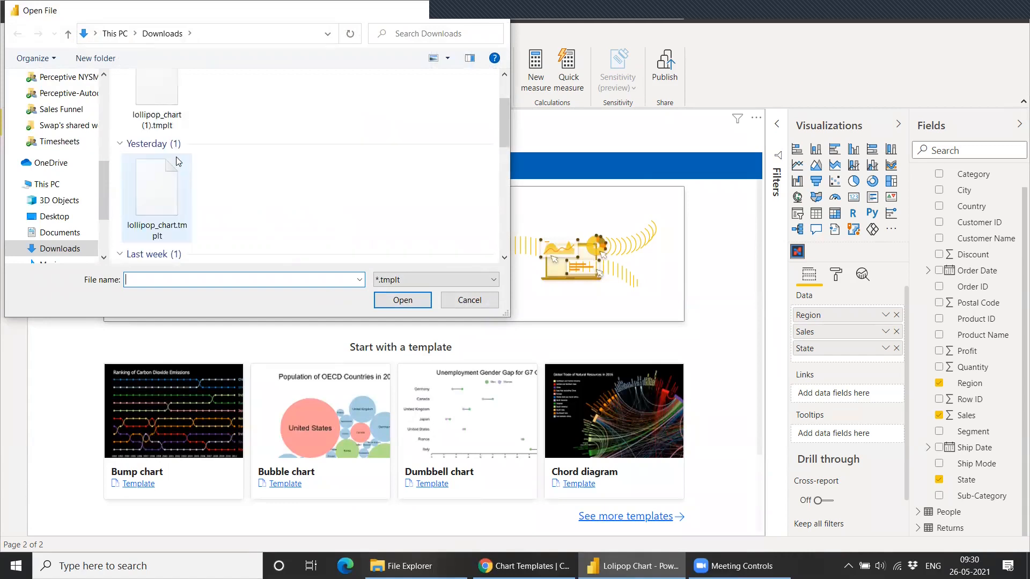
{"action": "left_click", "coordinate": [167, 208]}
{"action": "left_click", "coordinate": [403, 301]}
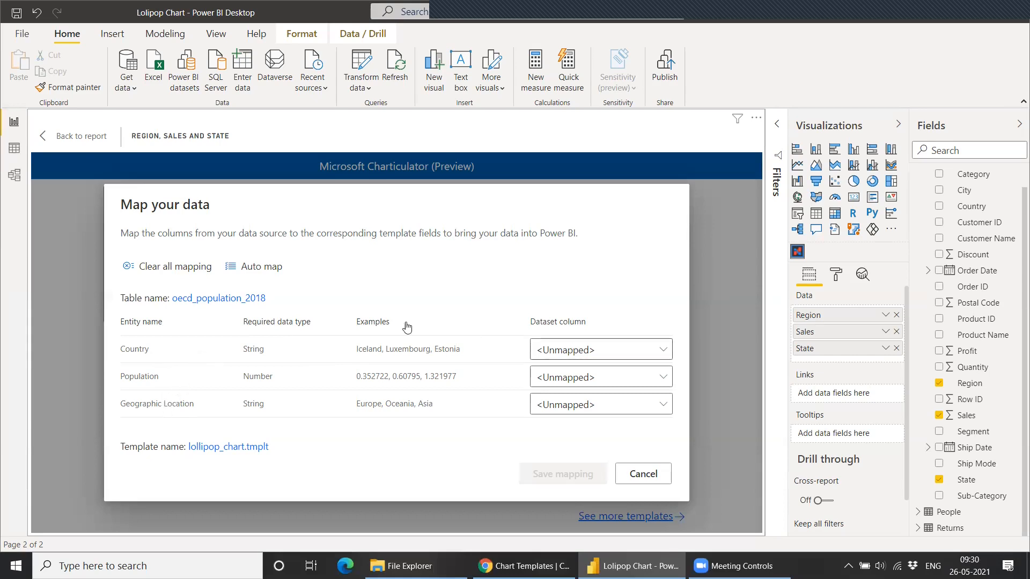
Step: Map Country to State, Geographic Location to Region and Population to Sales, and save the template mapping
{"action": "left_click", "coordinate": [623, 350]}
{"action": "left_click", "coordinate": [606, 422]}
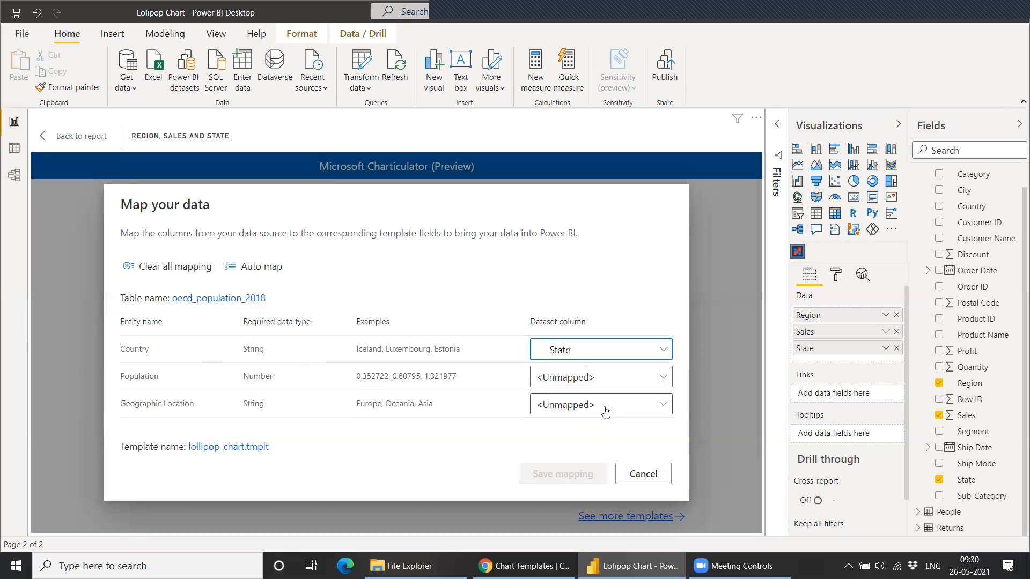
{"action": "left_click", "coordinate": [604, 409]}
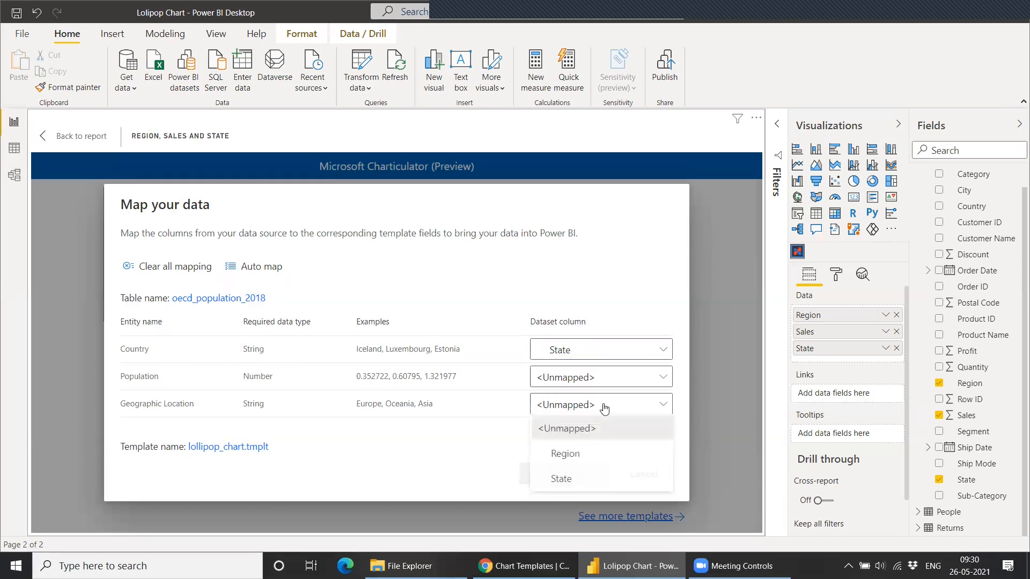
{"action": "left_click", "coordinate": [610, 455]}
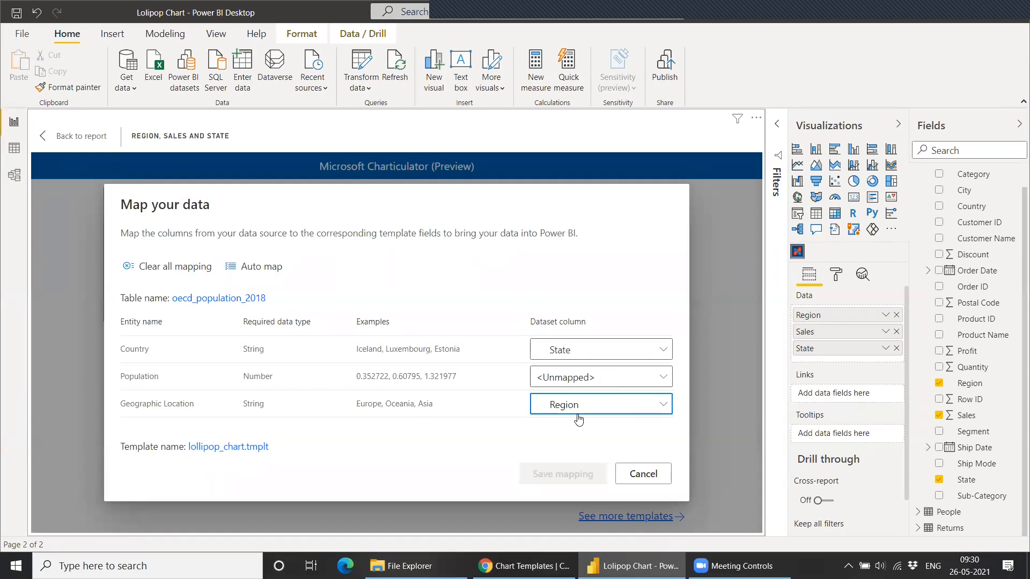
{"action": "left_click", "coordinate": [624, 381]}
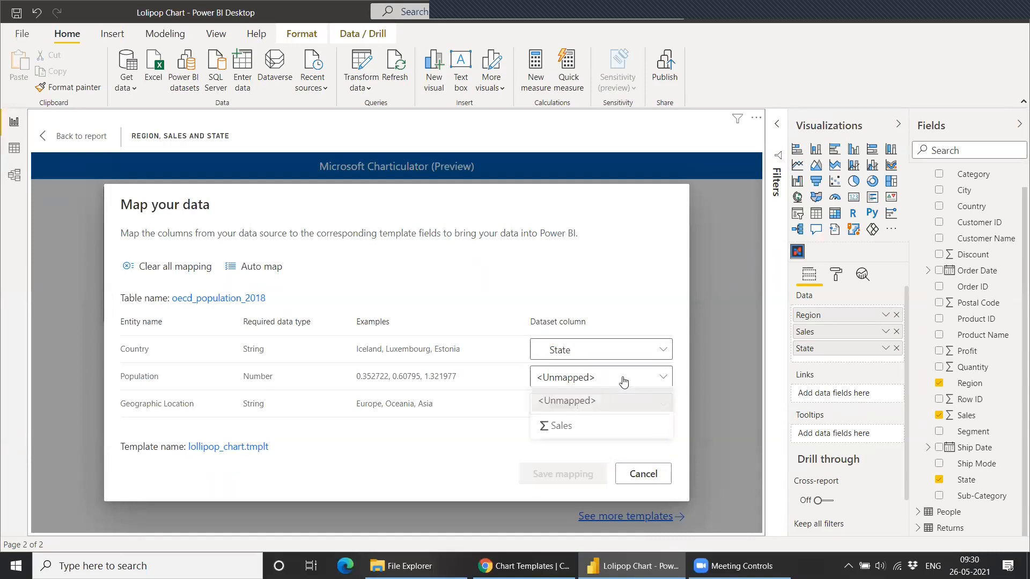
{"action": "left_click", "coordinate": [608, 427]}
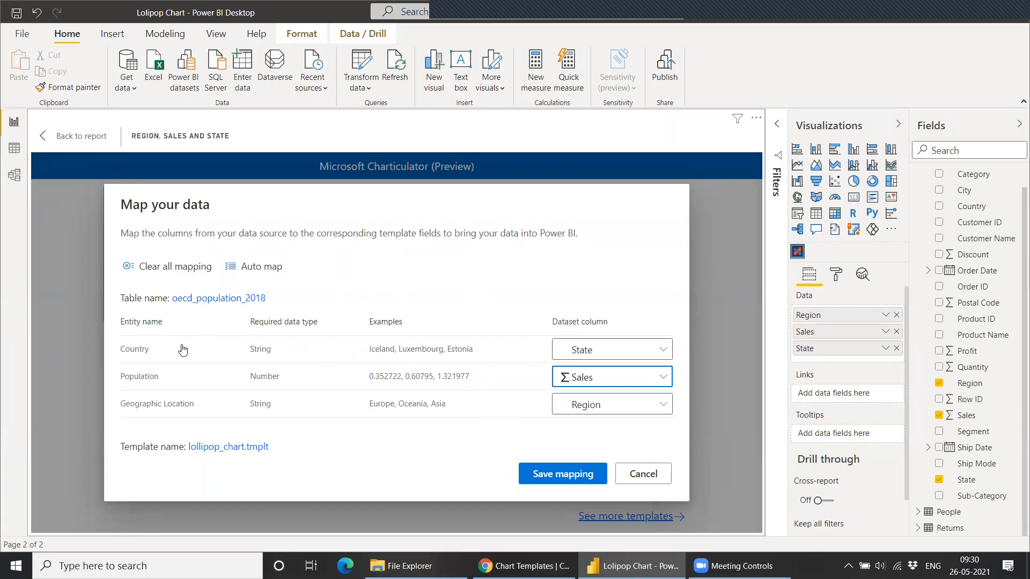
{"action": "left_click", "coordinate": [558, 475]}
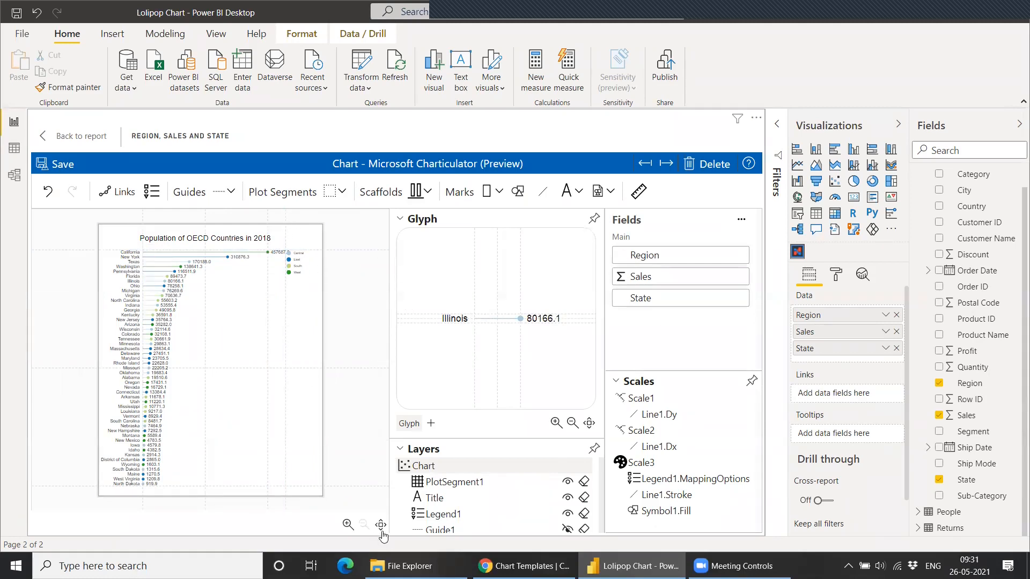
Step: Collapse the Visualizations pane and the Glyph section to make room for the chart canvas and its layers
{"action": "left_click", "coordinate": [348, 524]}
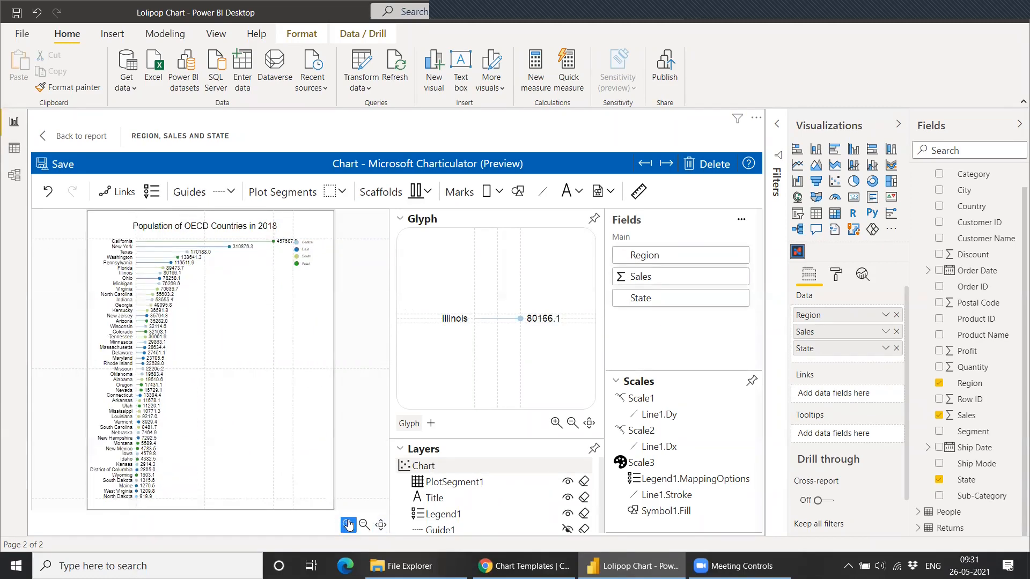
{"action": "left_click", "coordinate": [348, 525]}
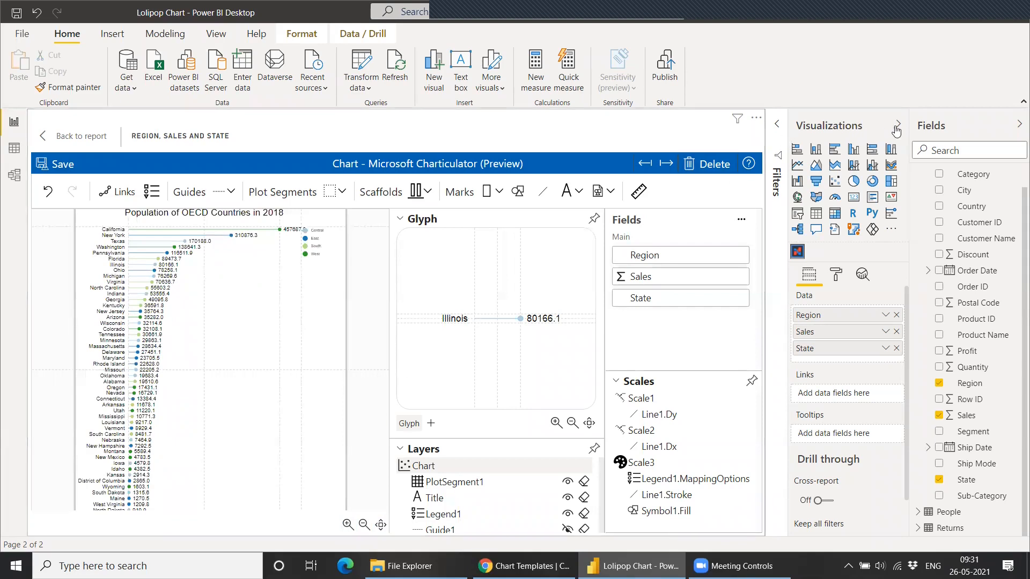
{"action": "left_click", "coordinate": [897, 128]}
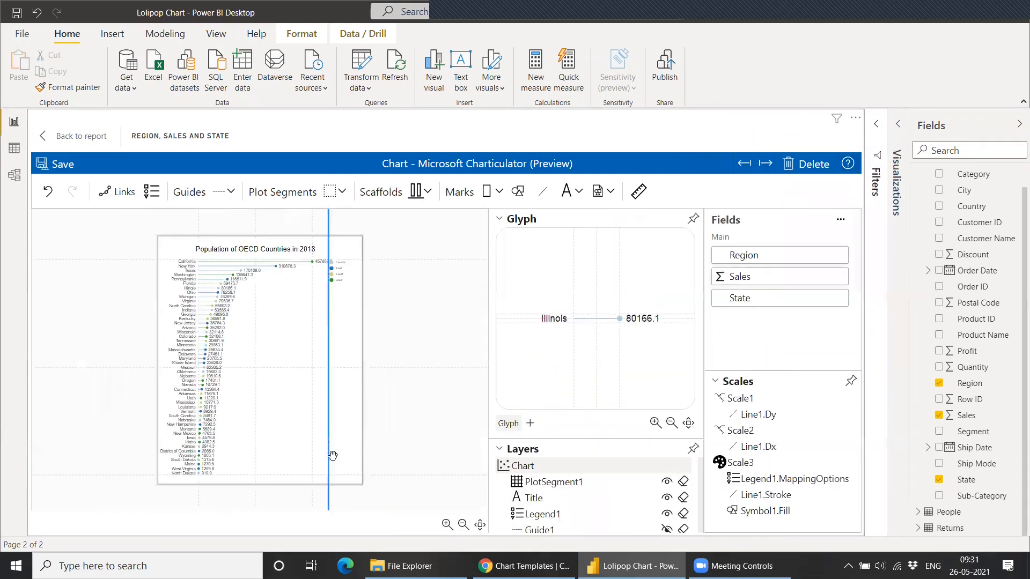
{"action": "left_click_drag", "start_coordinate": [359, 482], "coordinate": [372, 537]}
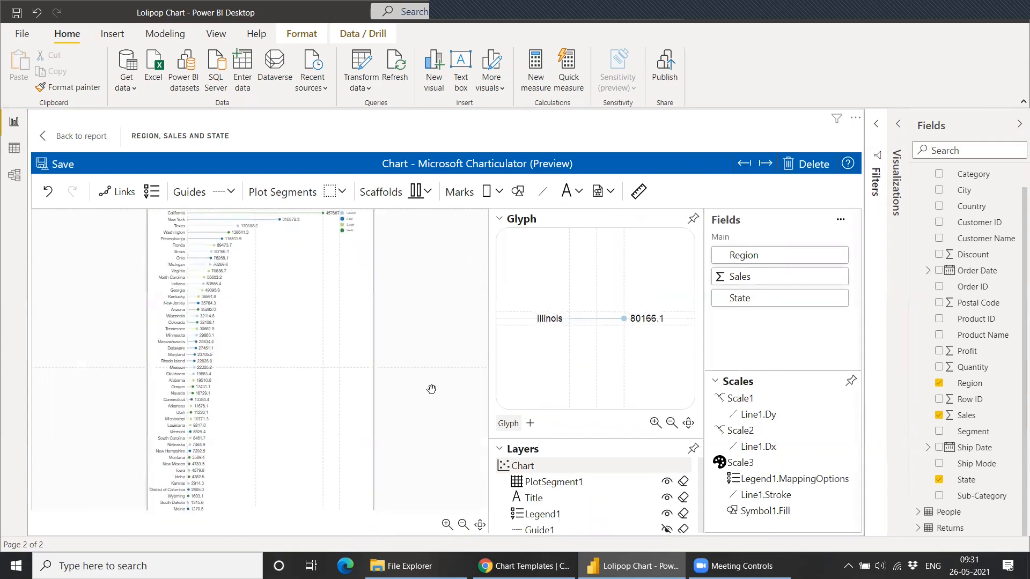
{"action": "scroll", "coordinate": [444, 316], "scroll_direction": "down", "scroll_amount": 1}
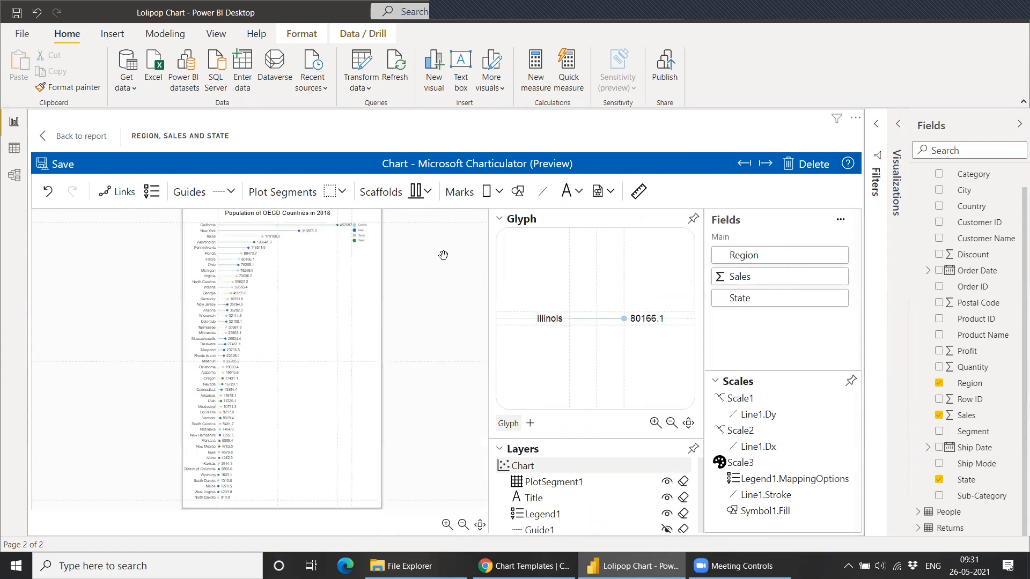
{"action": "left_click_drag", "start_coordinate": [424, 300], "coordinate": [399, 270]}
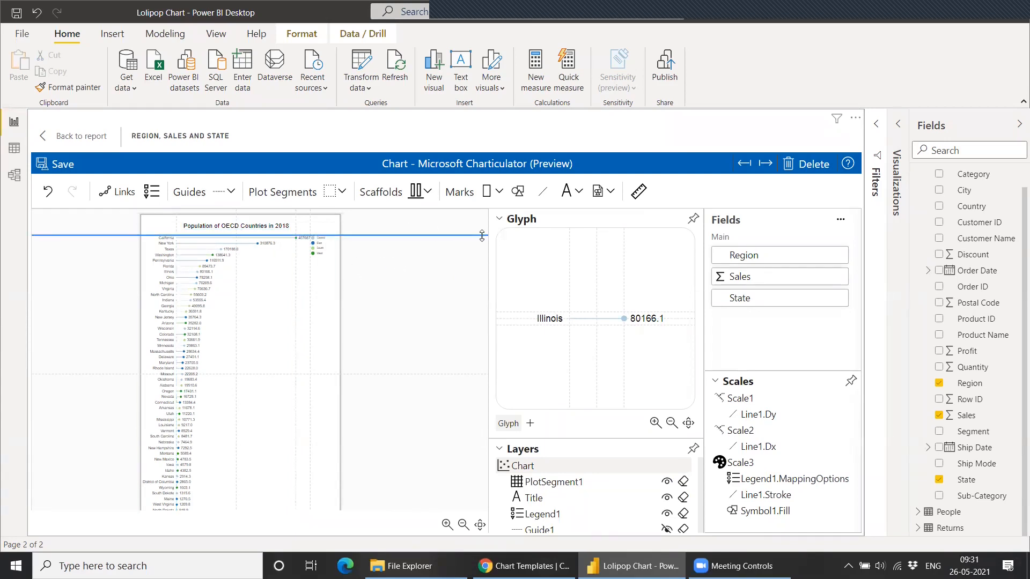
{"action": "left_click", "coordinate": [500, 220]}
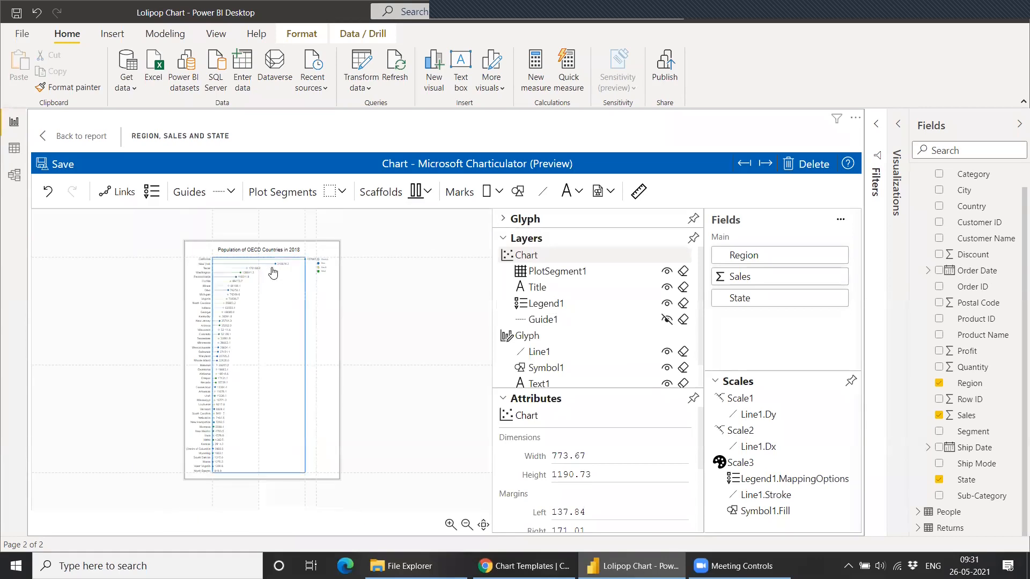
Step: Change the chart title text to "Sales by States" and set its font size to 30
{"action": "left_click", "coordinate": [564, 288]}
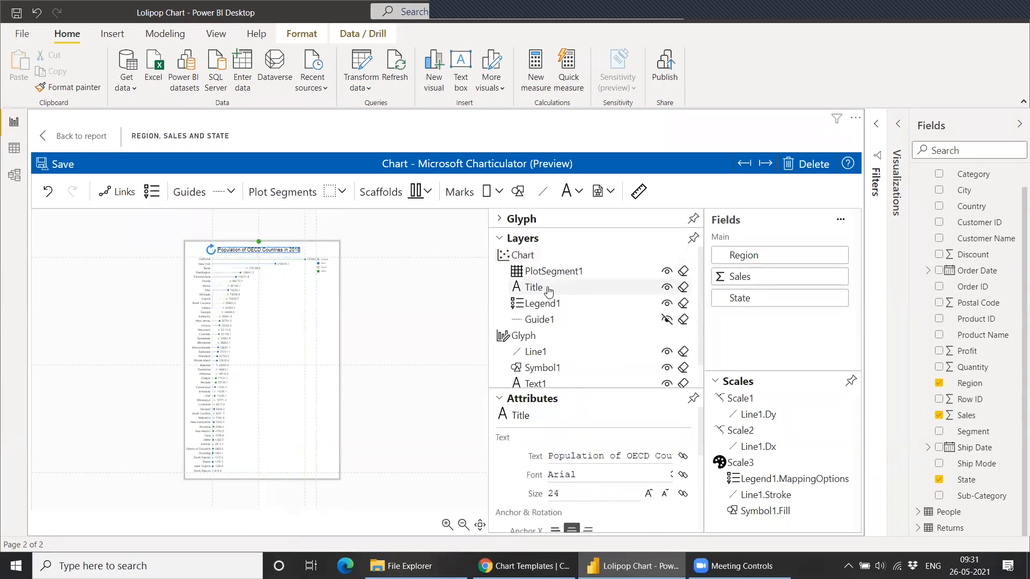
{"action": "left_click", "coordinate": [552, 306]}
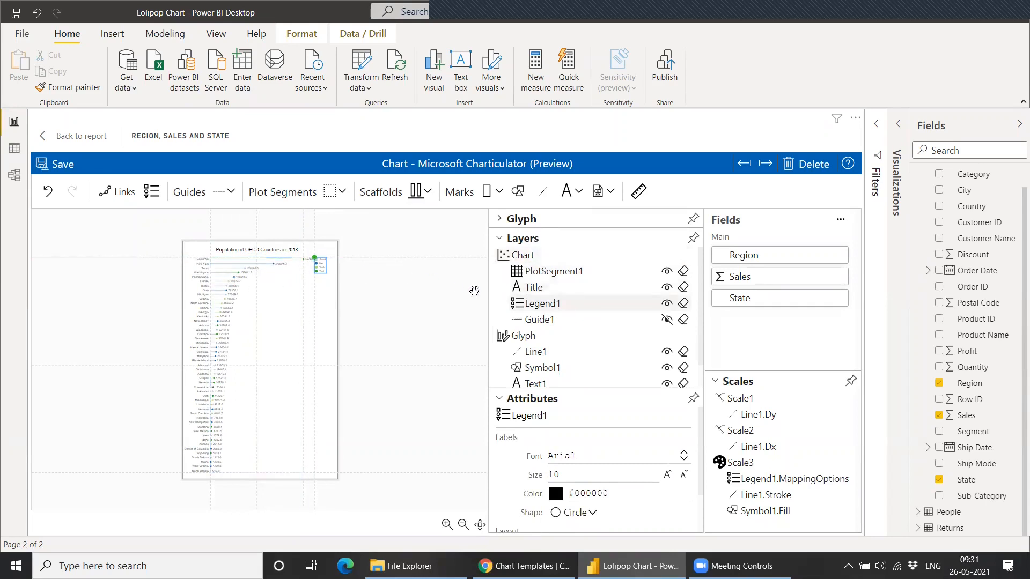
{"action": "left_click", "coordinate": [550, 288]}
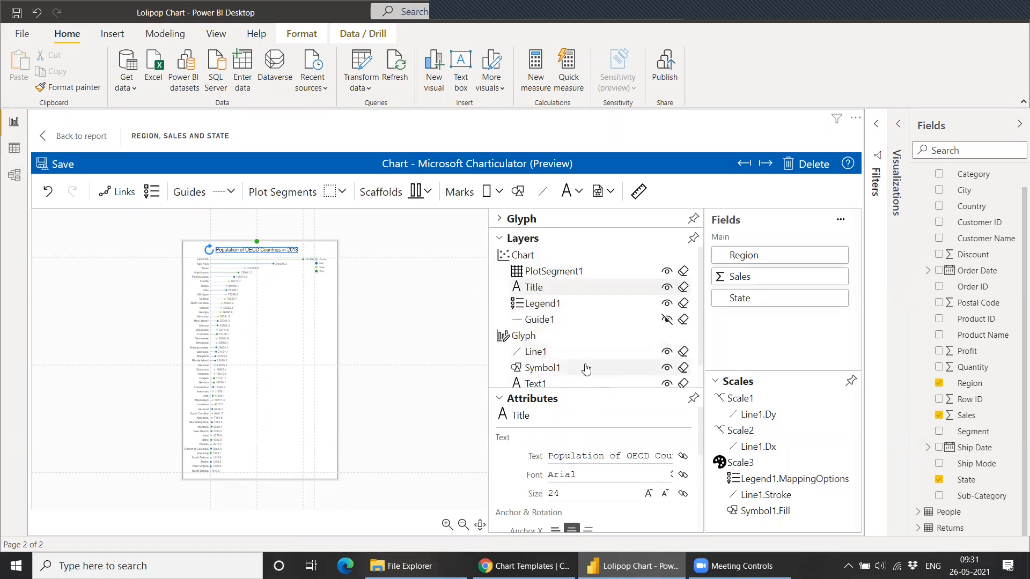
{"action": "left_click", "coordinate": [551, 457]}
{"action": "key", "text": "ctrl+a"}
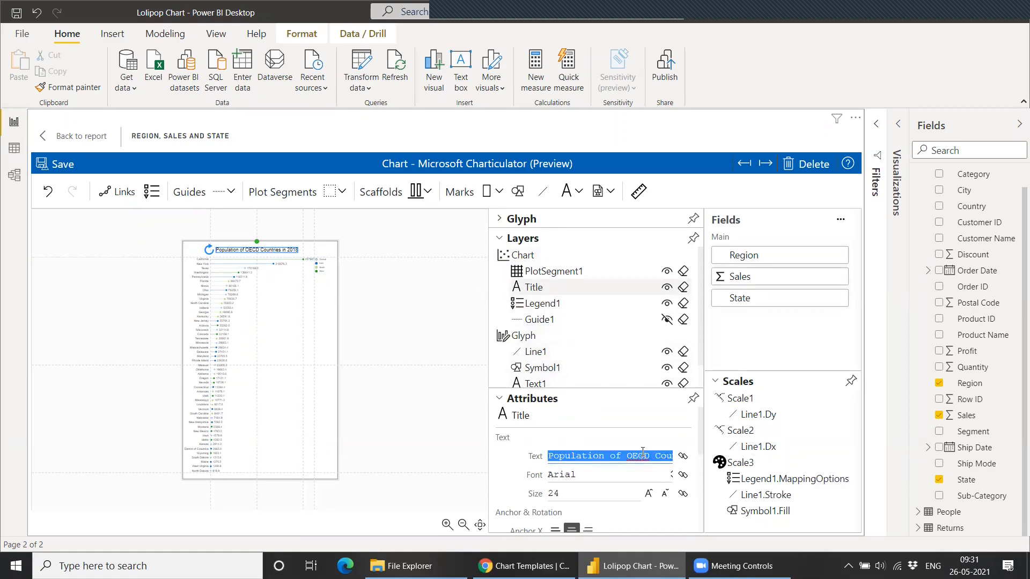
{"action": "type", "text": "Sales by States"}
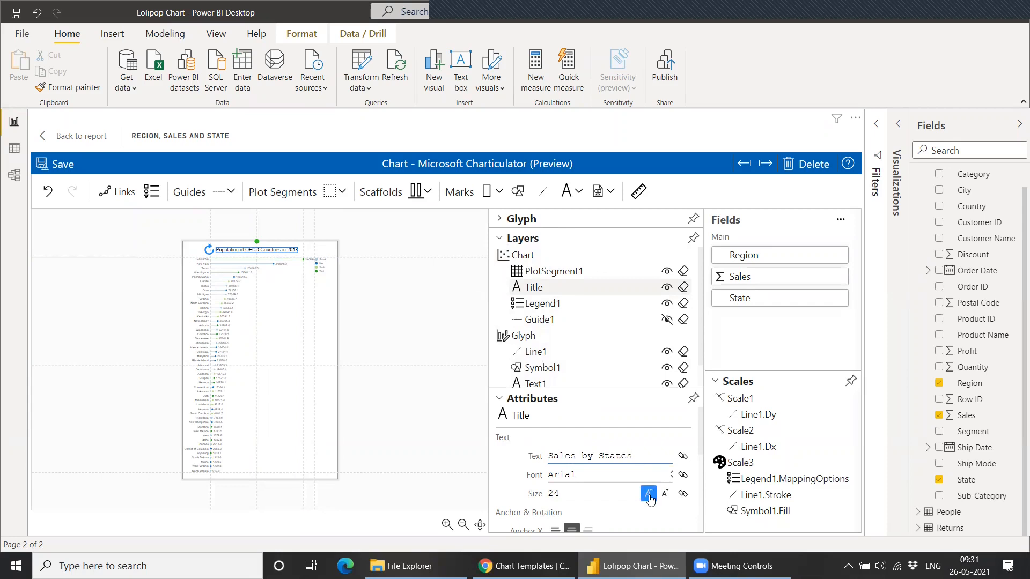
{"action": "left_click", "coordinate": [649, 498]}
{"action": "left_click", "coordinate": [650, 499]}
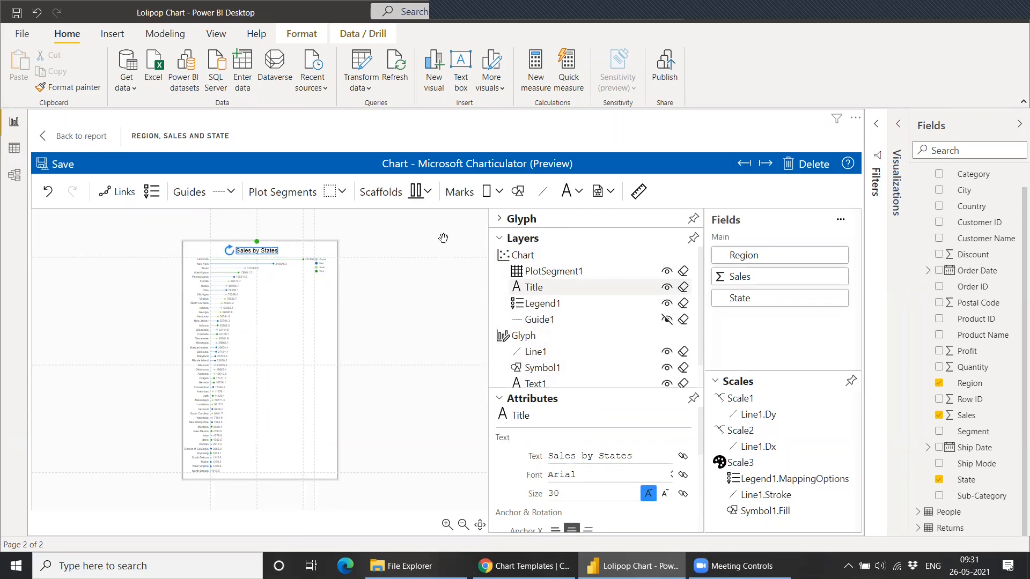
Step: Move the title up close to the chart's upper edge and check its placement
{"action": "double_click", "coordinate": [272, 247]}
{"action": "left_click", "coordinate": [390, 230]}
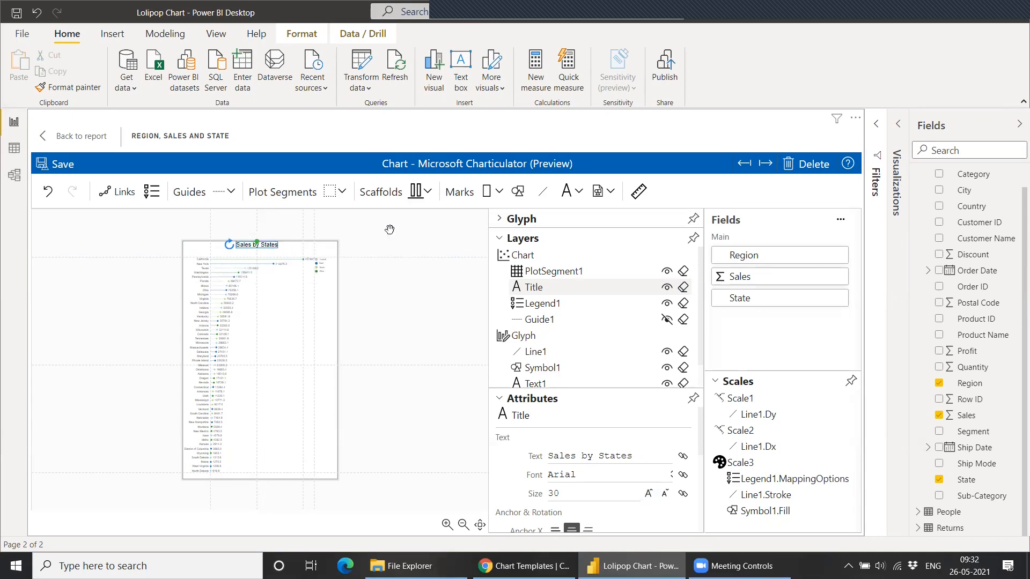
{"action": "left_click", "coordinate": [448, 525]}
{"action": "left_click", "coordinate": [448, 525]}
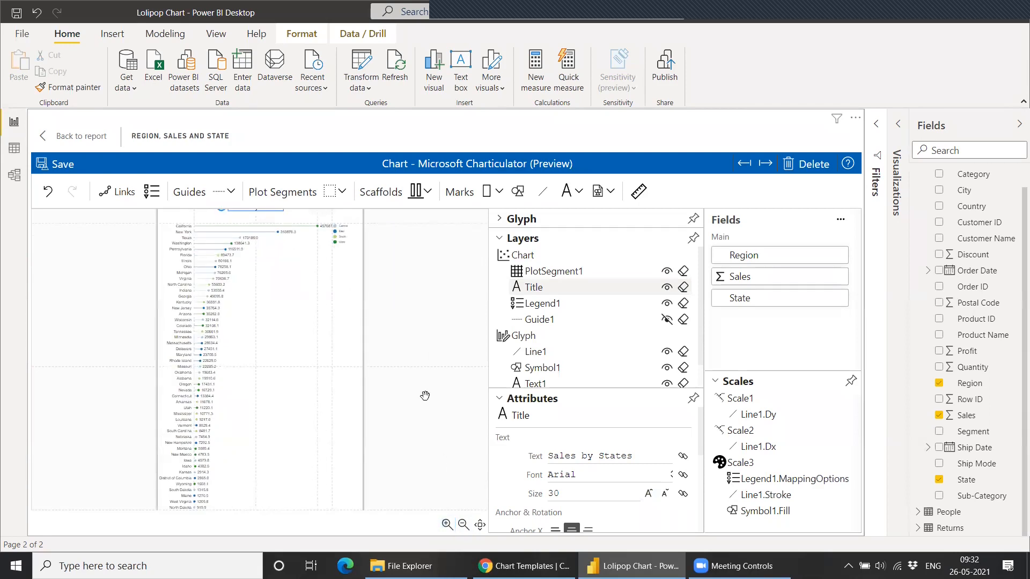
{"action": "scroll", "coordinate": [425, 391], "scroll_direction": "up", "scroll_amount": 1}
{"action": "left_click_drag", "start_coordinate": [404, 309], "coordinate": [398, 376]}
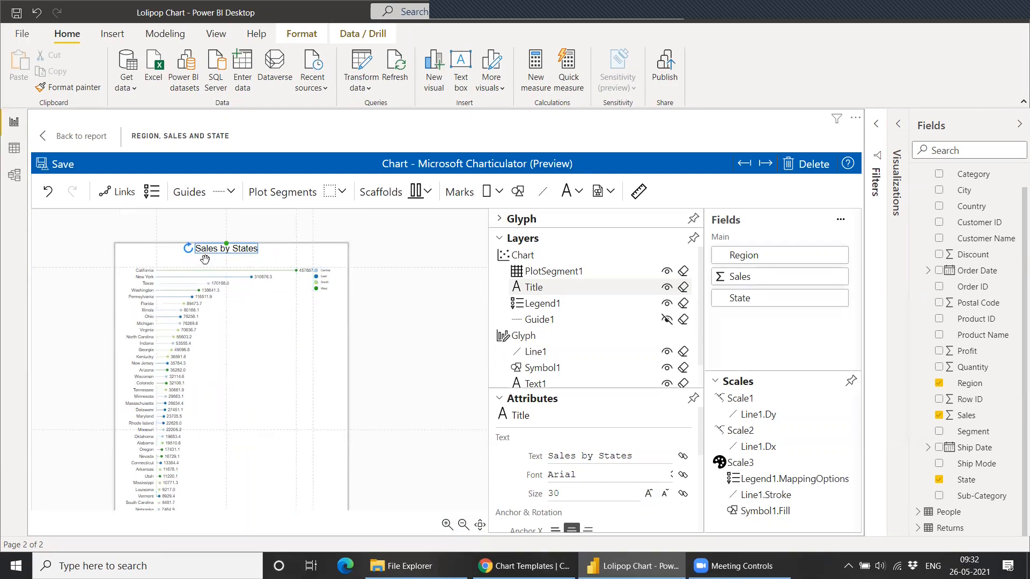
Step: Lower the plot's top margin line to widen the space between the title and the lollipops
{"action": "left_click", "coordinate": [328, 291]}
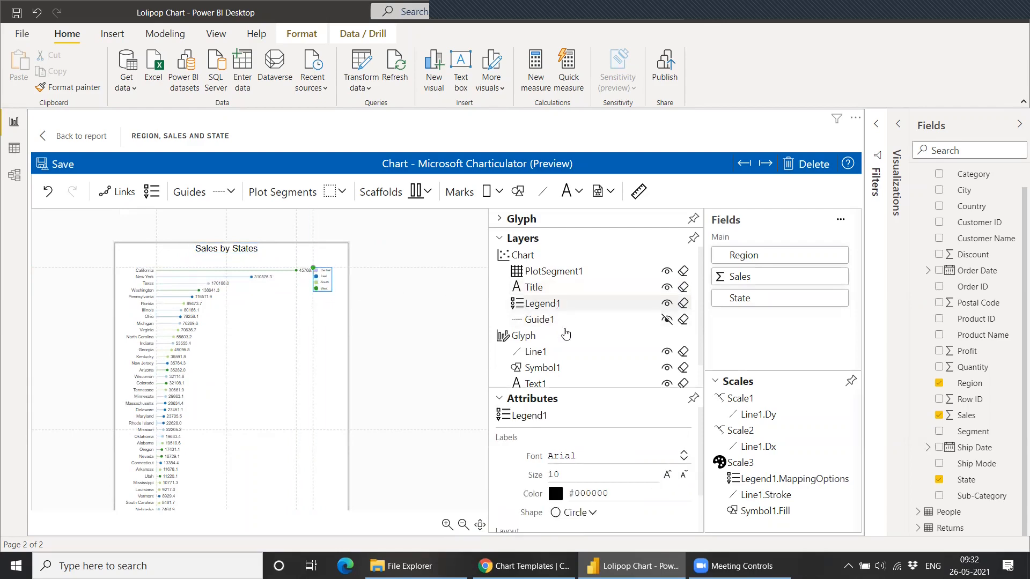
{"action": "scroll", "coordinate": [594, 485], "scroll_direction": "down", "scroll_amount": 1}
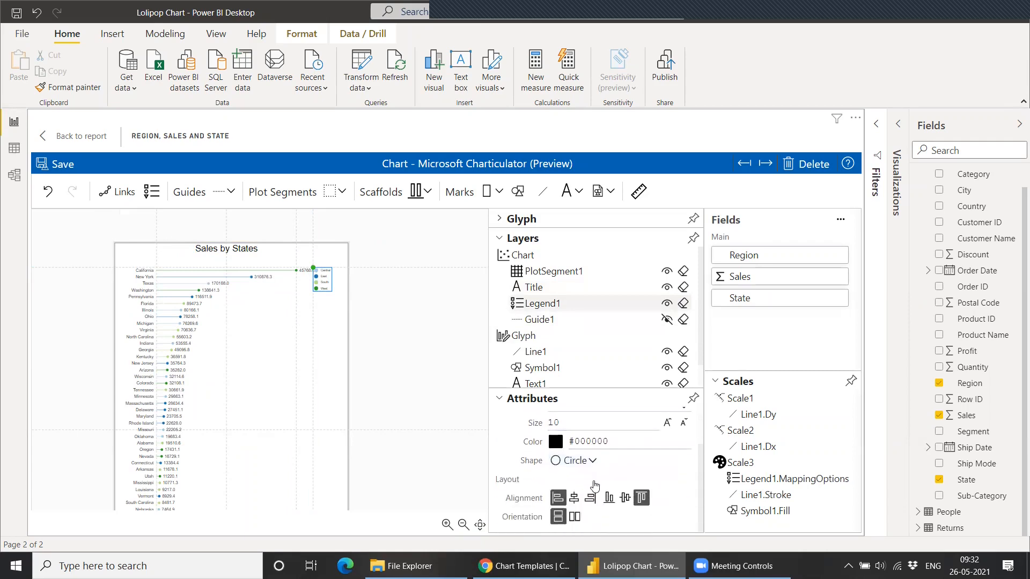
{"action": "scroll", "coordinate": [594, 504], "scroll_direction": "up", "scroll_amount": 1}
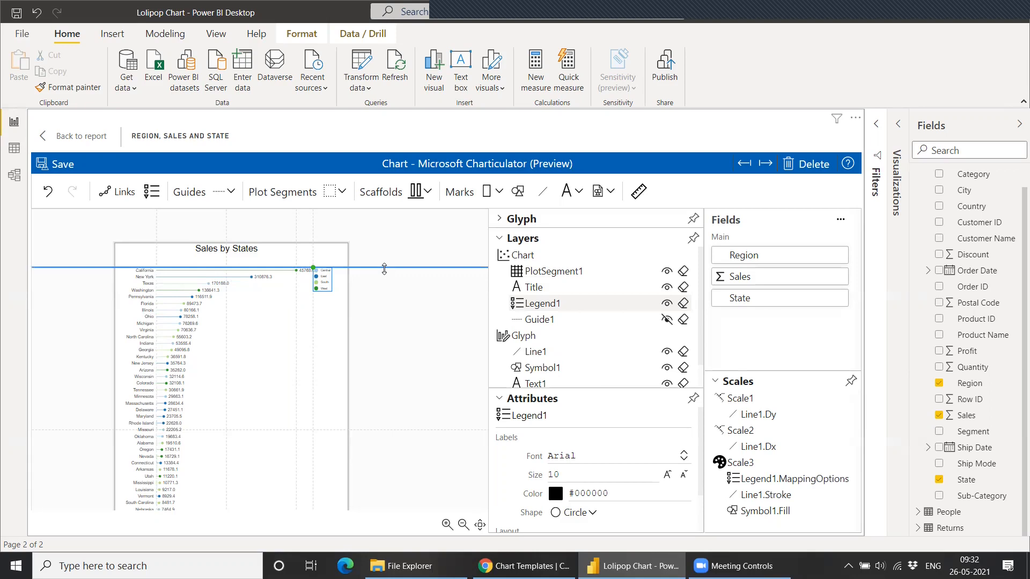
{"action": "left_click_drag", "start_coordinate": [384, 269], "coordinate": [383, 284]}
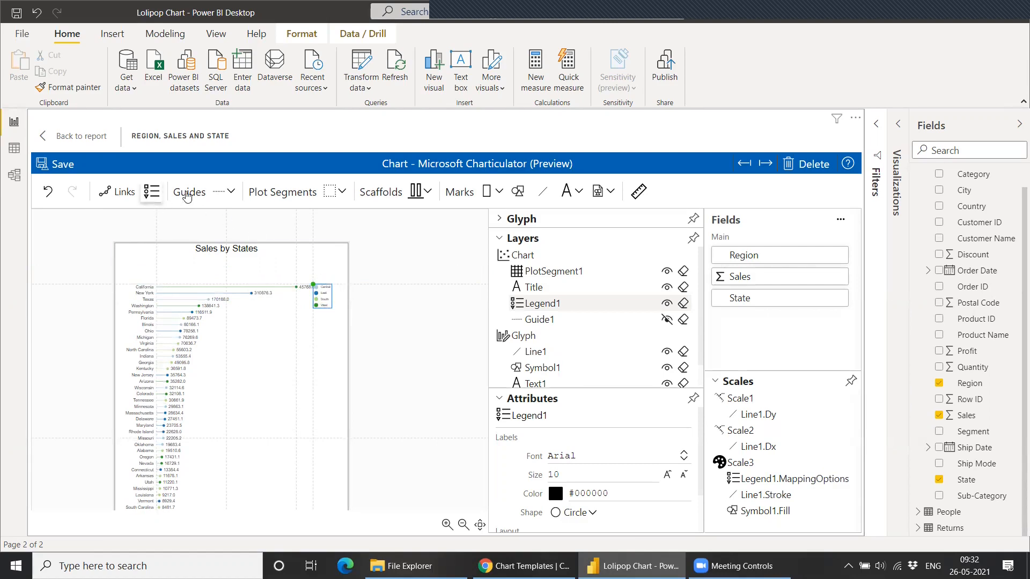
Step: Add a horizontal guide between the title and the plot, and set its value to 35
{"action": "left_click", "coordinate": [236, 196]}
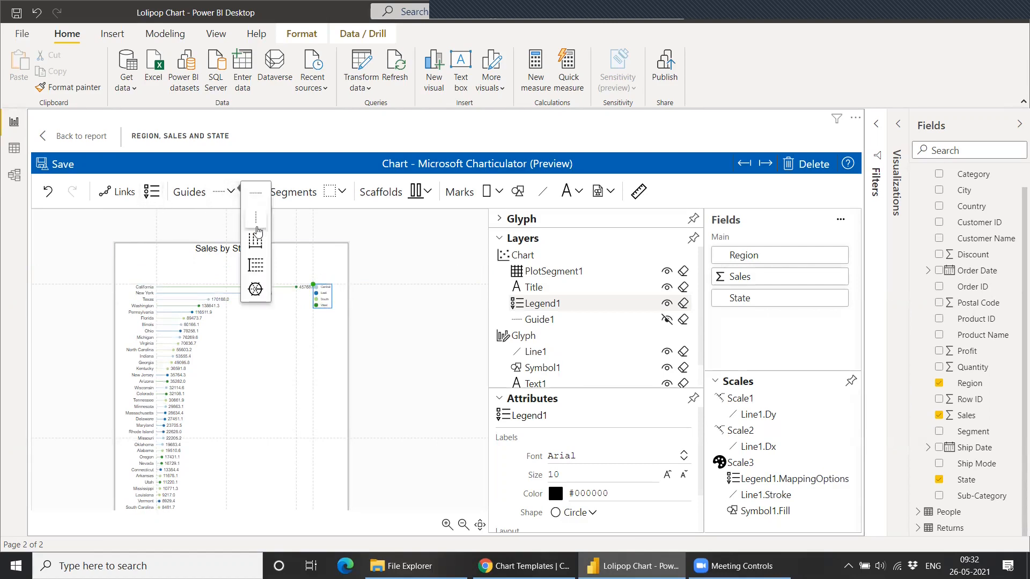
{"action": "left_click", "coordinate": [263, 199]}
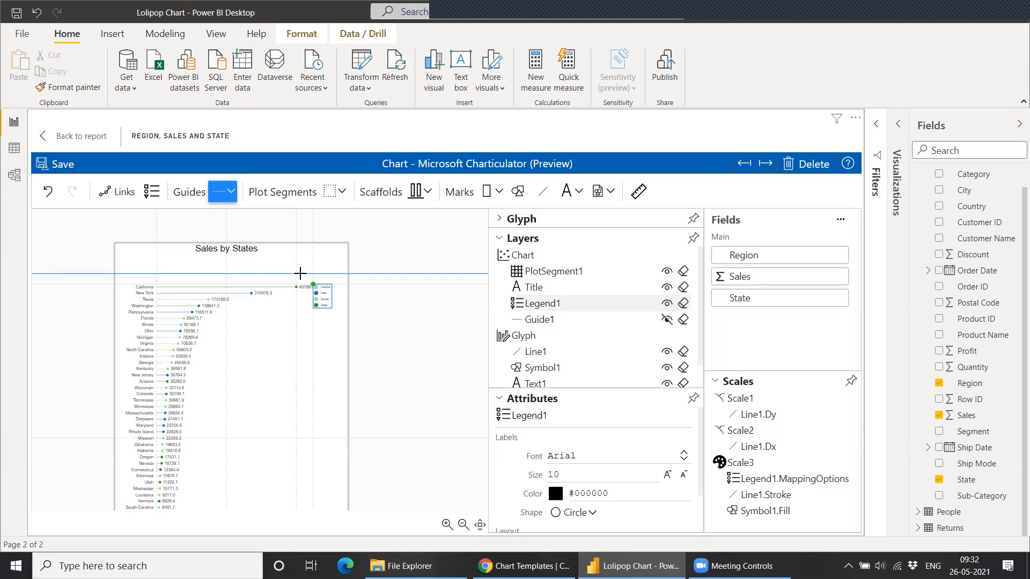
{"action": "left_click", "coordinate": [301, 277]}
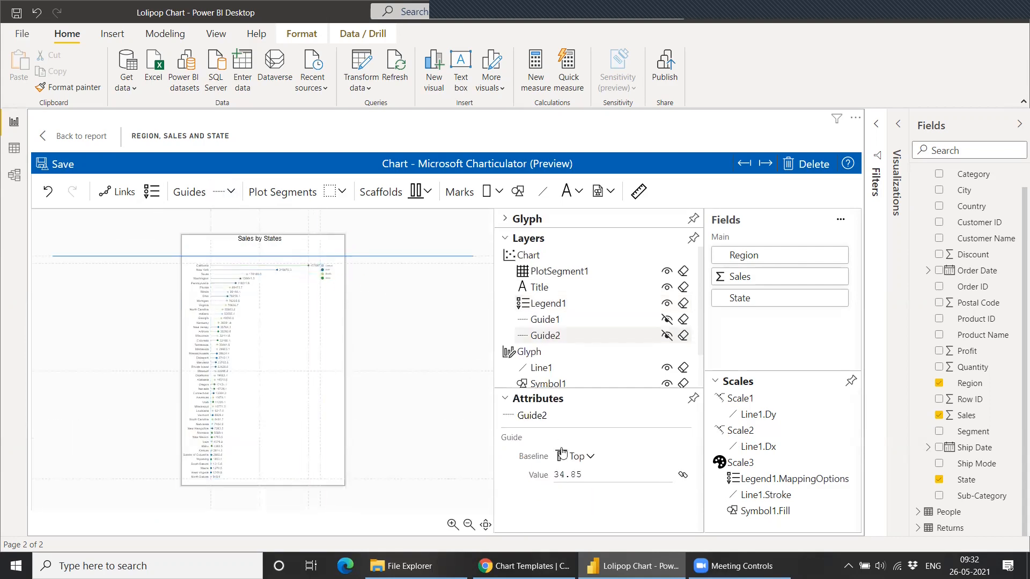
{"action": "double_click", "coordinate": [560, 474]}
{"action": "type", "text": "35"}
{"action": "left_click", "coordinate": [441, 315]}
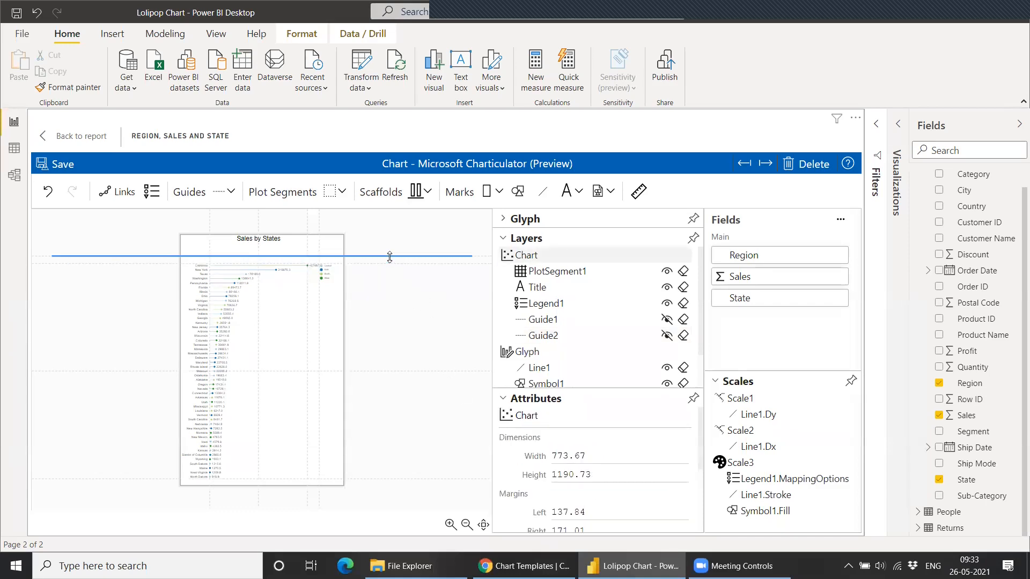
Step: Anchor the legend where the new guide meets the vertical centre line, and lay it out horizontally with centre and middle alignment
{"action": "left_click", "coordinate": [329, 279]}
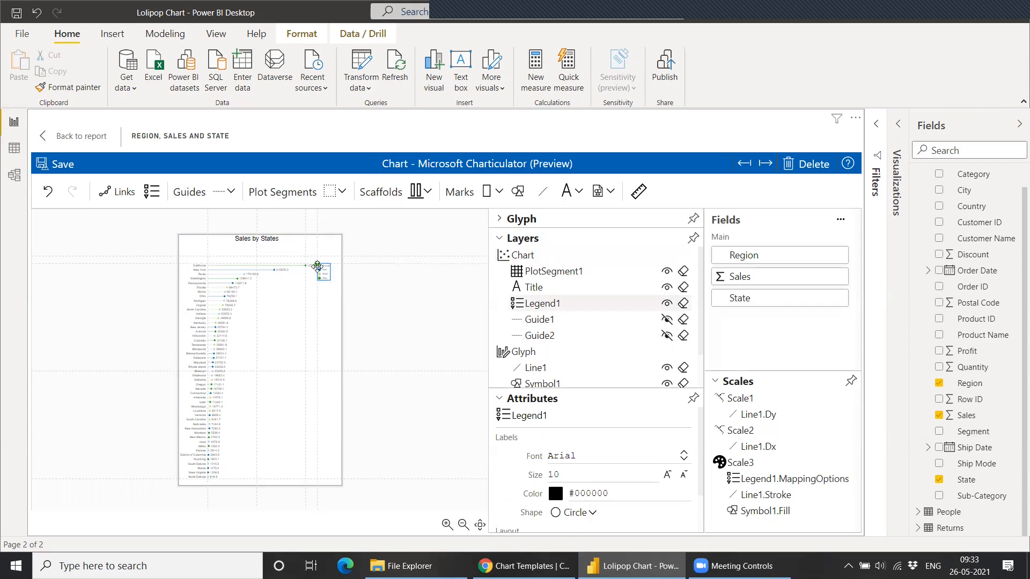
{"action": "left_click_drag", "start_coordinate": [317, 263], "coordinate": [258, 258]}
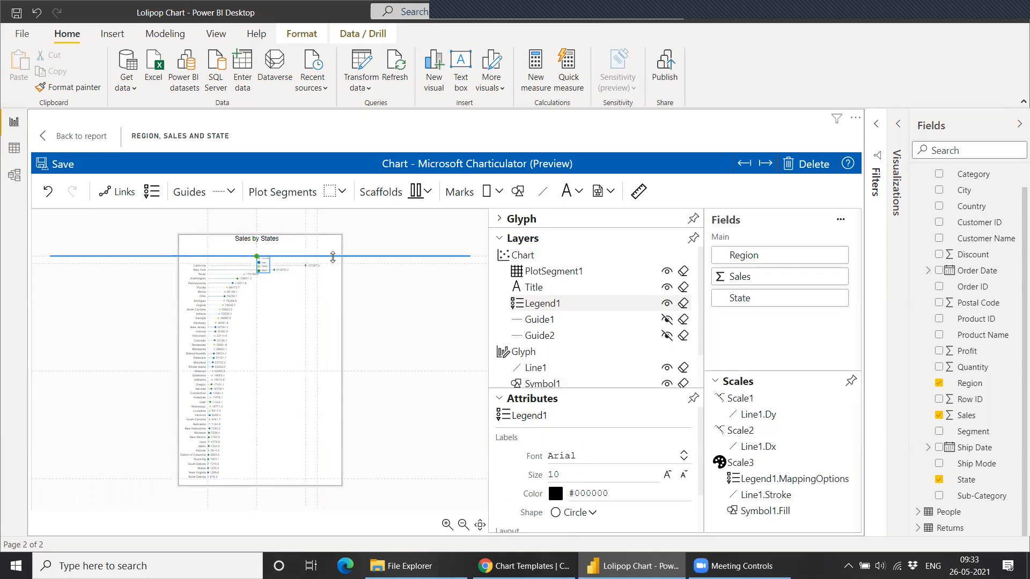
{"action": "scroll", "coordinate": [573, 450], "scroll_direction": "down", "scroll_amount": 1}
{"action": "scroll", "coordinate": [573, 449], "scroll_direction": "down", "scroll_amount": 1}
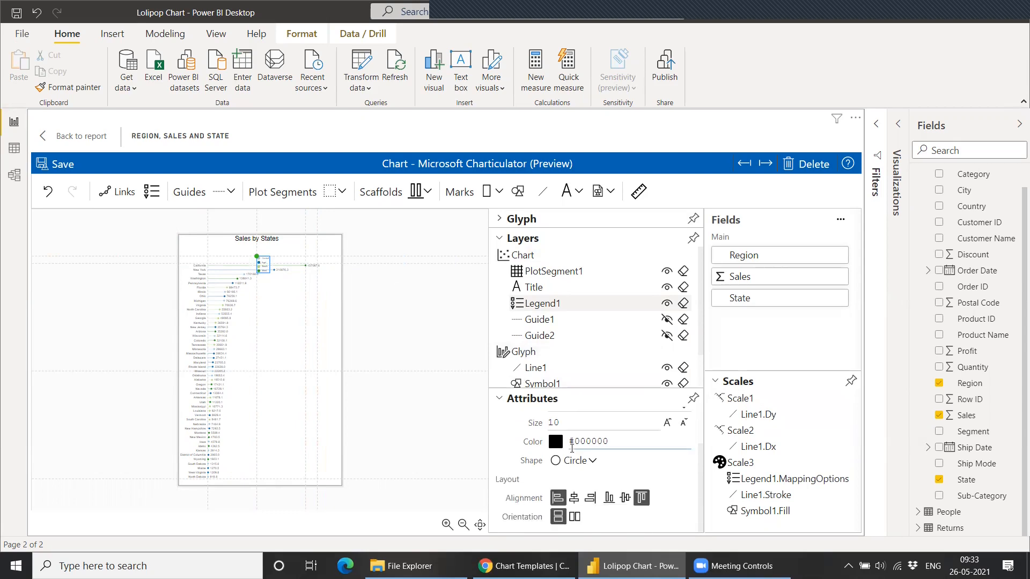
{"action": "left_click", "coordinate": [573, 519]}
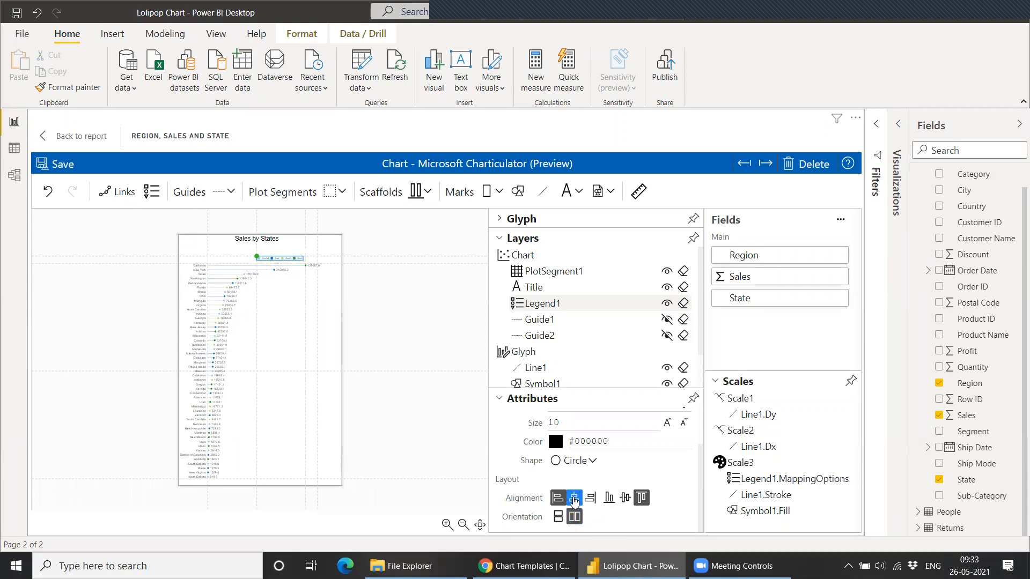
{"action": "left_click", "coordinate": [574, 499]}
{"action": "left_click", "coordinate": [625, 499]}
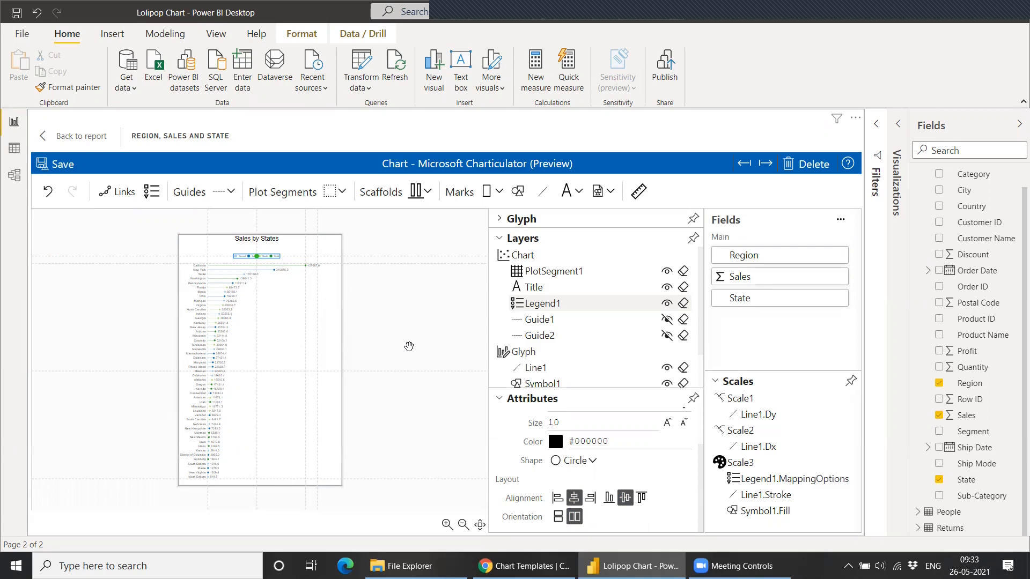
Step: Examine the title, horizontal legend and upper lollipops of the chart up close
{"action": "left_click", "coordinate": [446, 527]}
{"action": "left_click", "coordinate": [446, 527]}
{"action": "left_click", "coordinate": [446, 527]}
{"action": "left_click", "coordinate": [446, 527]}
{"action": "left_click", "coordinate": [446, 527]}
{"action": "left_click", "coordinate": [445, 527]}
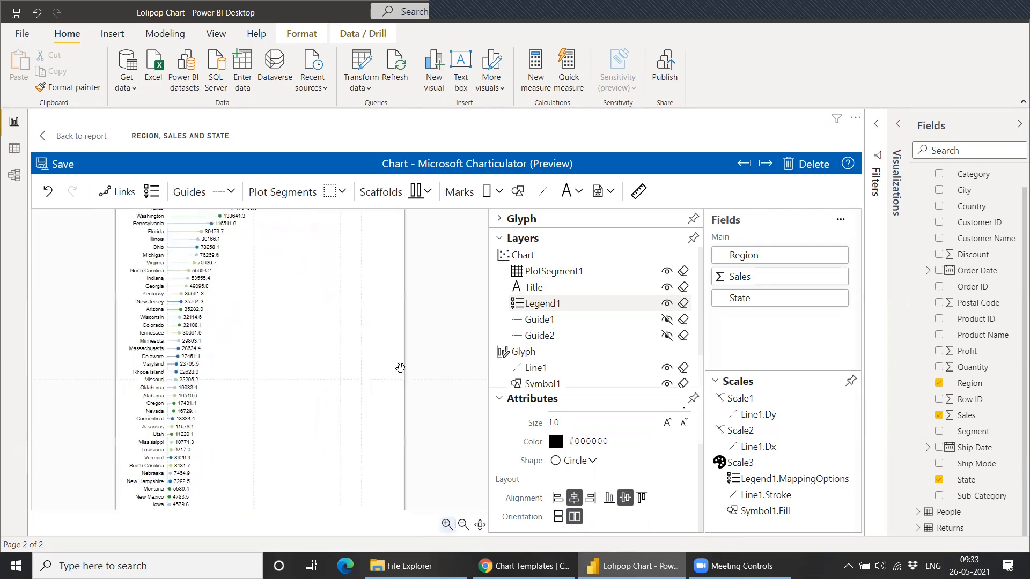
{"action": "scroll", "coordinate": [433, 358], "scroll_direction": "up", "scroll_amount": 1}
{"action": "scroll", "coordinate": [433, 358], "scroll_direction": "down", "scroll_amount": 1}
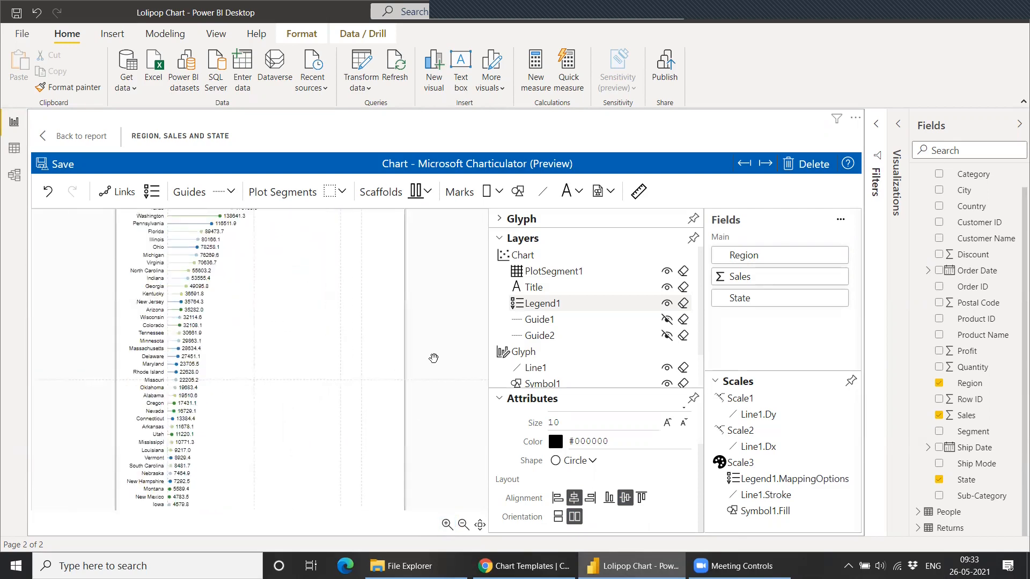
{"action": "left_click_drag", "start_coordinate": [440, 336], "coordinate": [425, 433]}
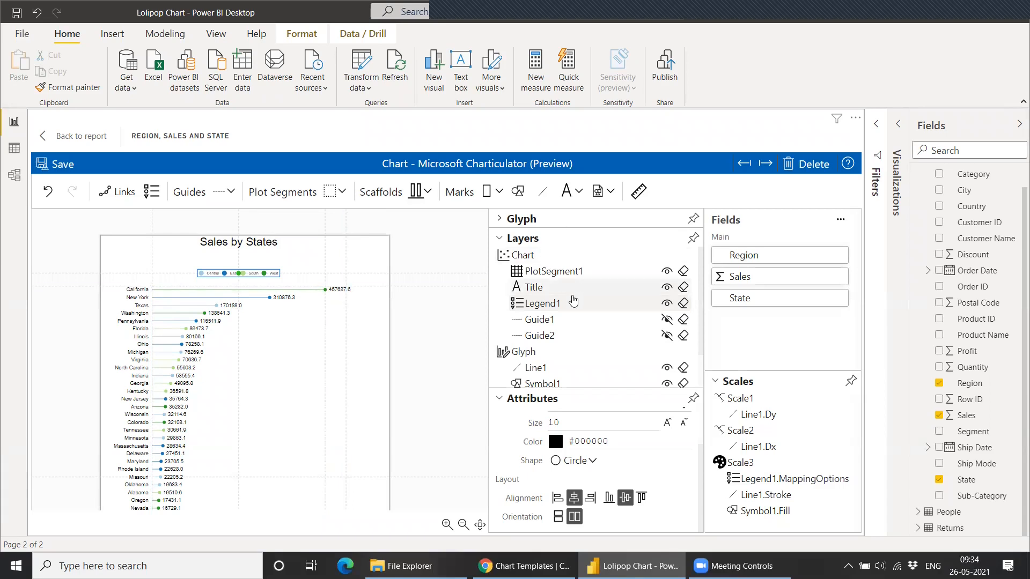
Step: Inspect the glyph layers Text1 and Text2 to identify which chart labels each one controls
{"action": "scroll", "coordinate": [568, 301], "scroll_direction": "down", "scroll_amount": 1}
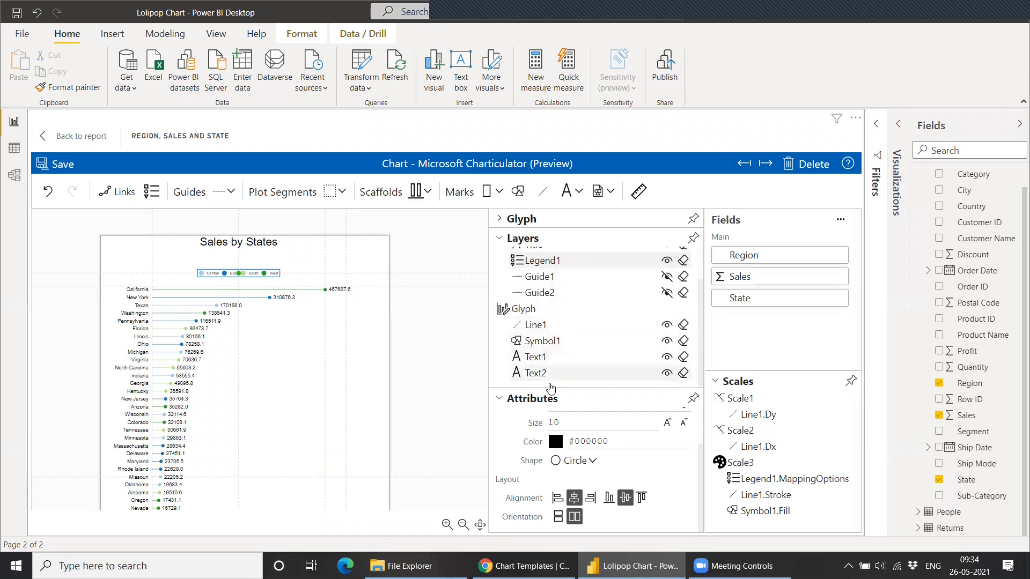
{"action": "left_click", "coordinate": [548, 359]}
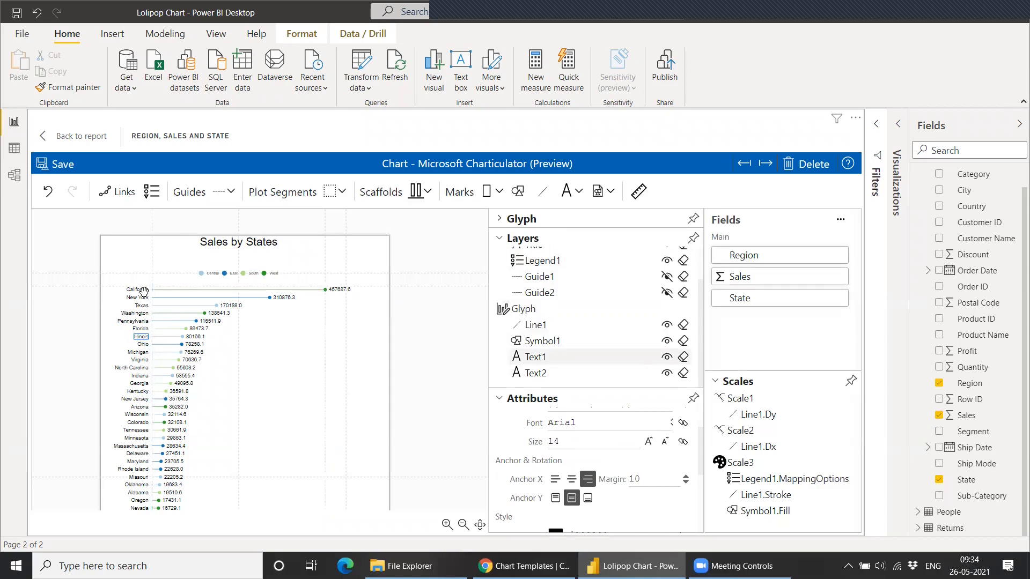
{"action": "left_click", "coordinate": [533, 374]}
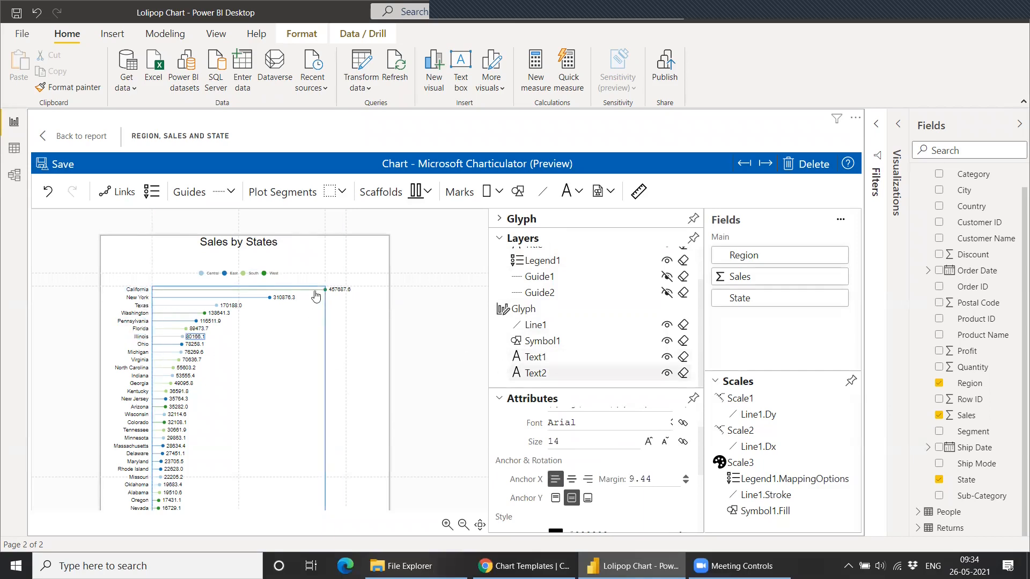
Step: Change the text expression of the sales value labels (Text2) to ${avg(Sales)}{$.0f}
{"action": "scroll", "coordinate": [567, 418], "scroll_direction": "up", "scroll_amount": 2}
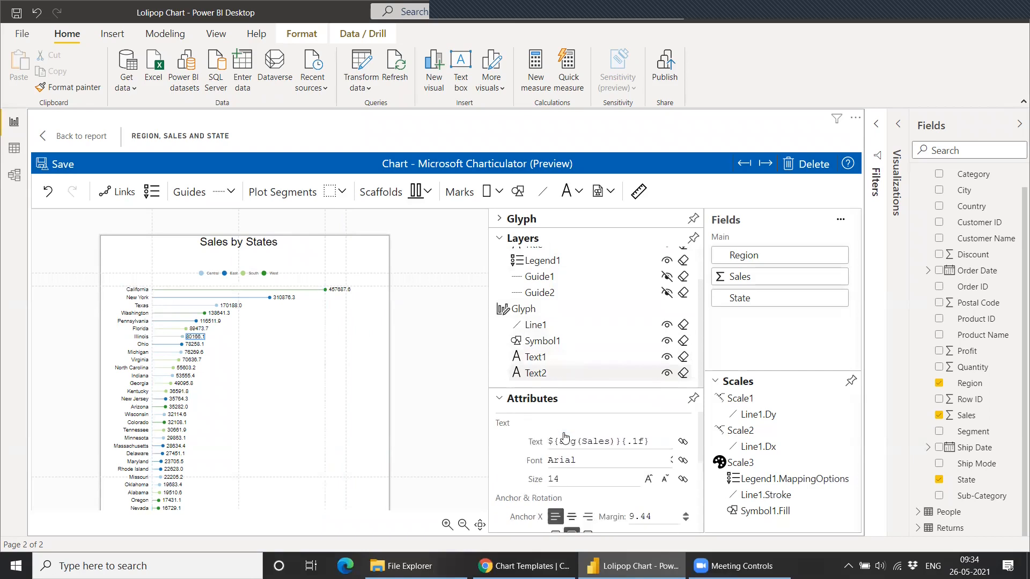
{"action": "left_click", "coordinate": [637, 455]}
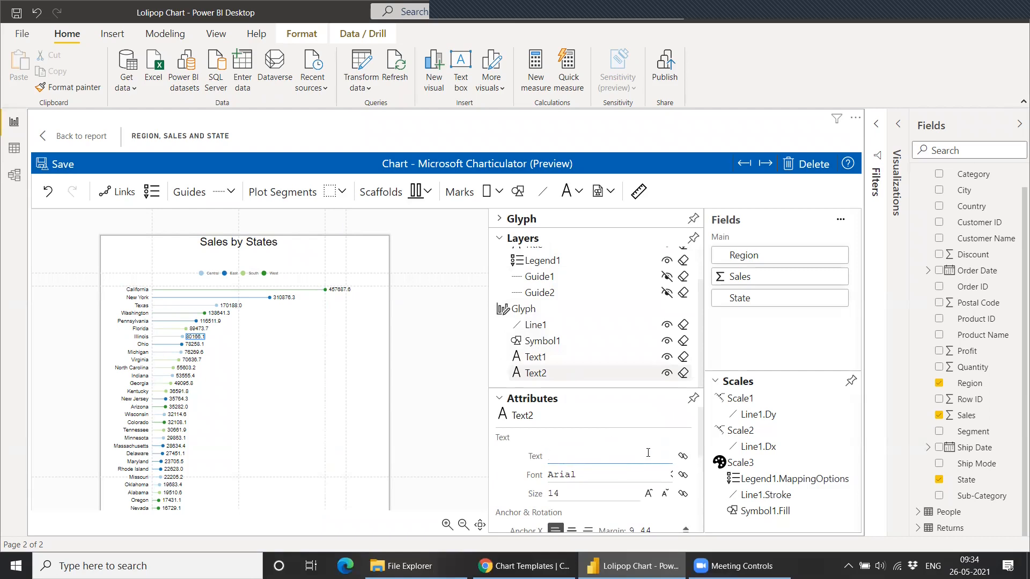
{"action": "key", "text": "ctrl+z"}
{"action": "left_click", "coordinate": [640, 456]}
{"action": "type", "text": "${avg(Sales)}{$.0f"}
{"action": "key", "text": "Return"}
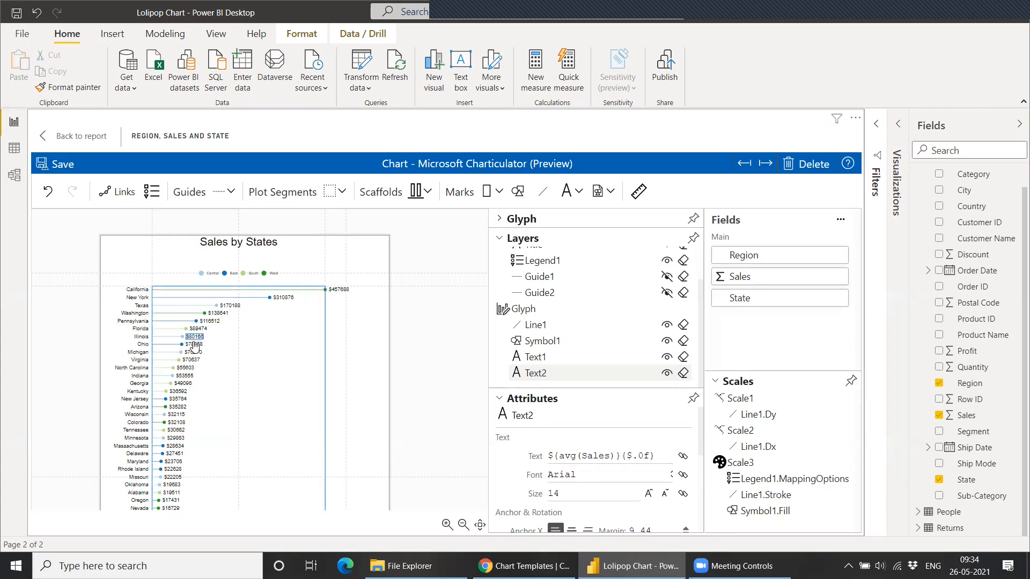
Step: Reduce the font size of the sales value labels (Text2) to 10
{"action": "left_click", "coordinate": [665, 499]}
{"action": "left_click", "coordinate": [665, 499]}
{"action": "left_click", "coordinate": [665, 499]}
{"action": "left_click", "coordinate": [665, 499]}
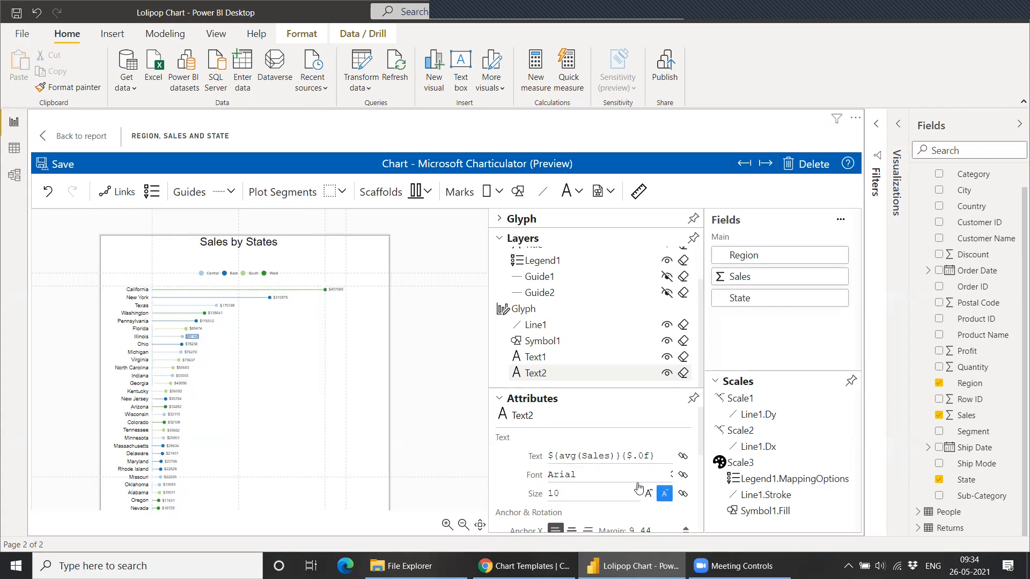
Step: Reduce the font size of the state name labels (Text1) to 10
{"action": "left_click", "coordinate": [543, 359]}
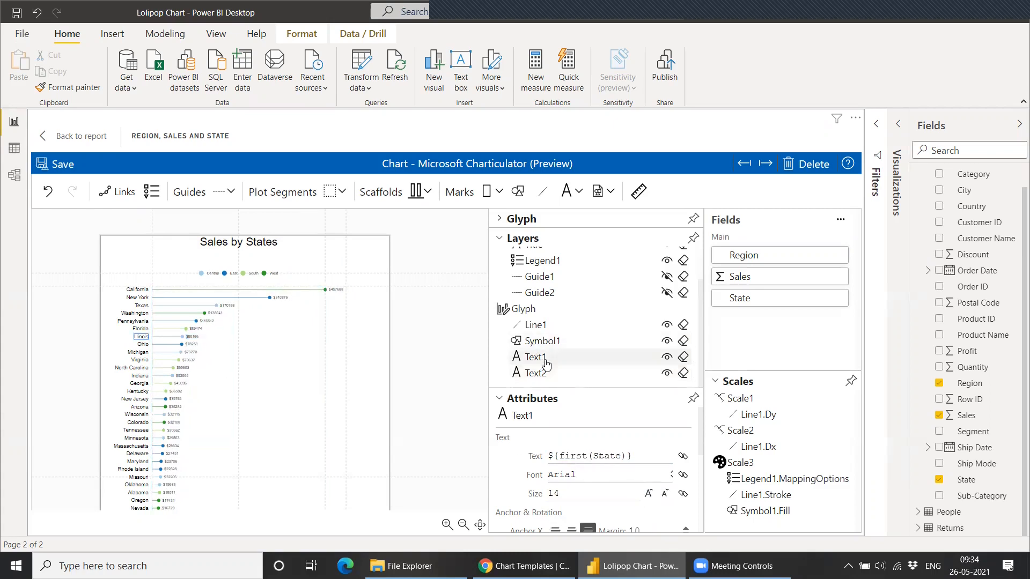
{"action": "left_click", "coordinate": [665, 496]}
{"action": "left_click", "coordinate": [665, 496]}
{"action": "left_click", "coordinate": [666, 496]}
{"action": "left_click", "coordinate": [665, 497]}
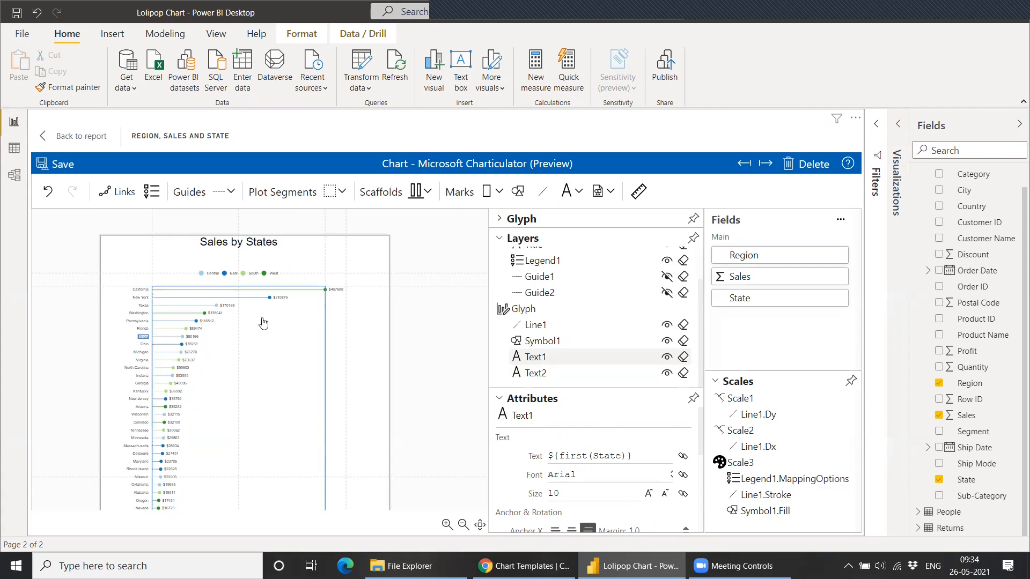
Step: Review the glyph preview, the list of layers and the overall chart layout
{"action": "scroll", "coordinate": [408, 306], "scroll_direction": "down", "scroll_amount": 1}
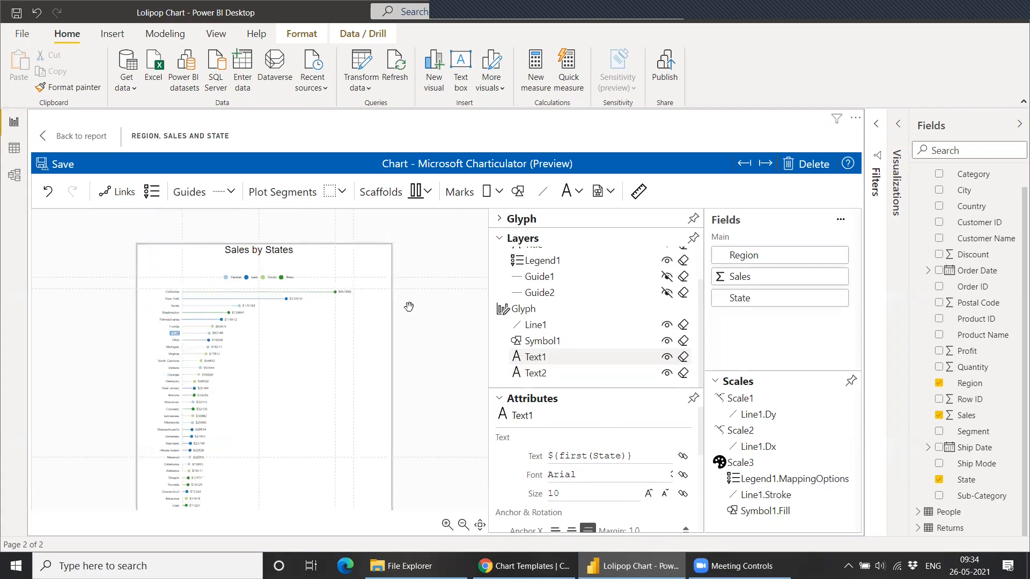
{"action": "scroll", "coordinate": [409, 306], "scroll_direction": "up", "scroll_amount": 1}
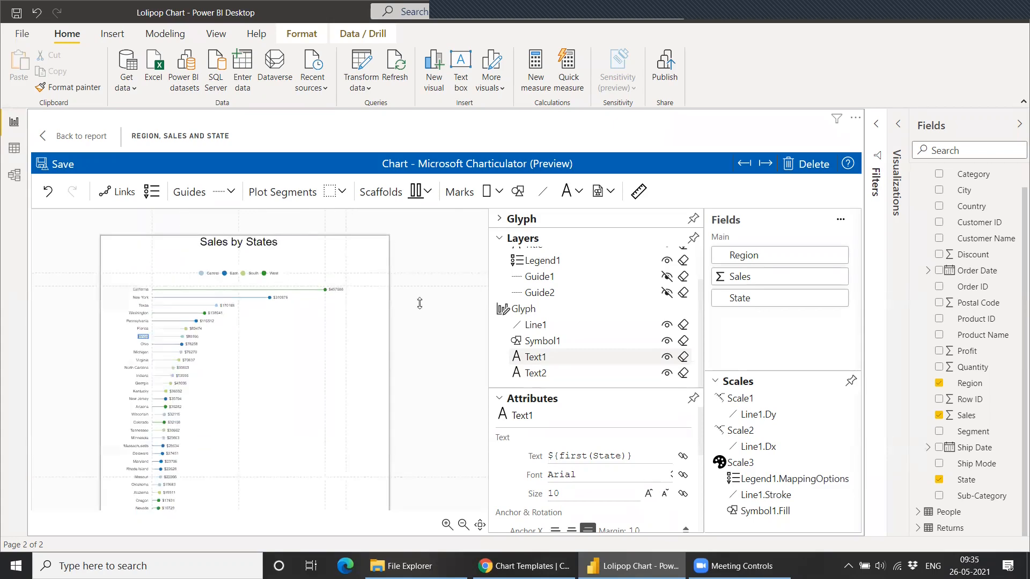
{"action": "left_click", "coordinate": [500, 239]}
{"action": "left_click", "coordinate": [499, 219]}
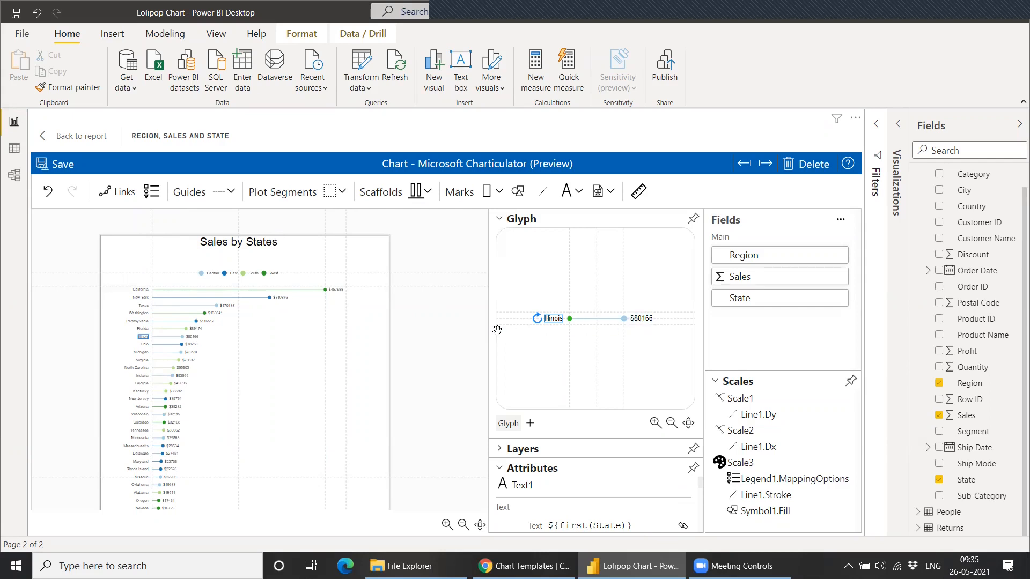
{"action": "left_click", "coordinate": [501, 450]}
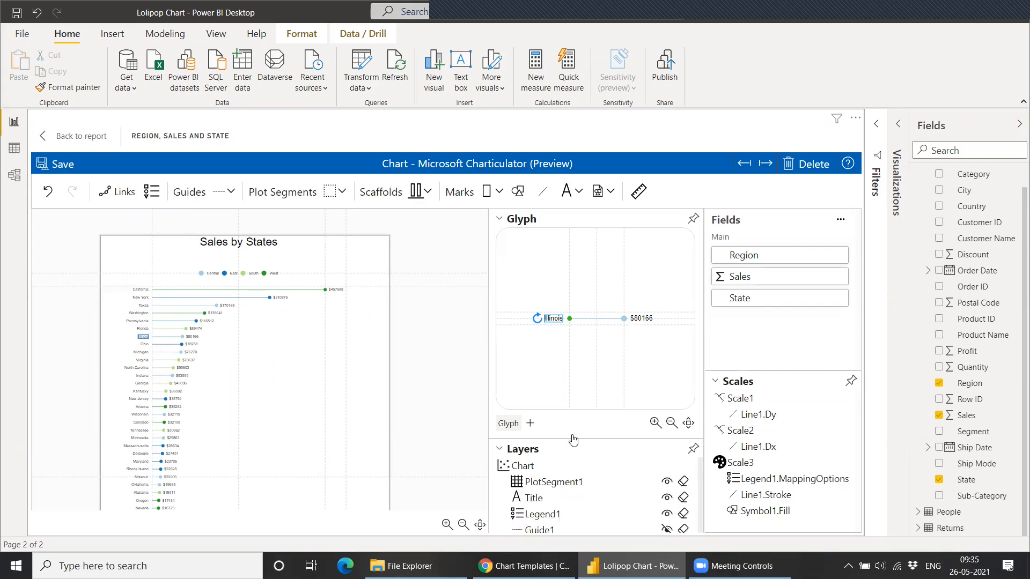
{"action": "left_click", "coordinate": [500, 221]}
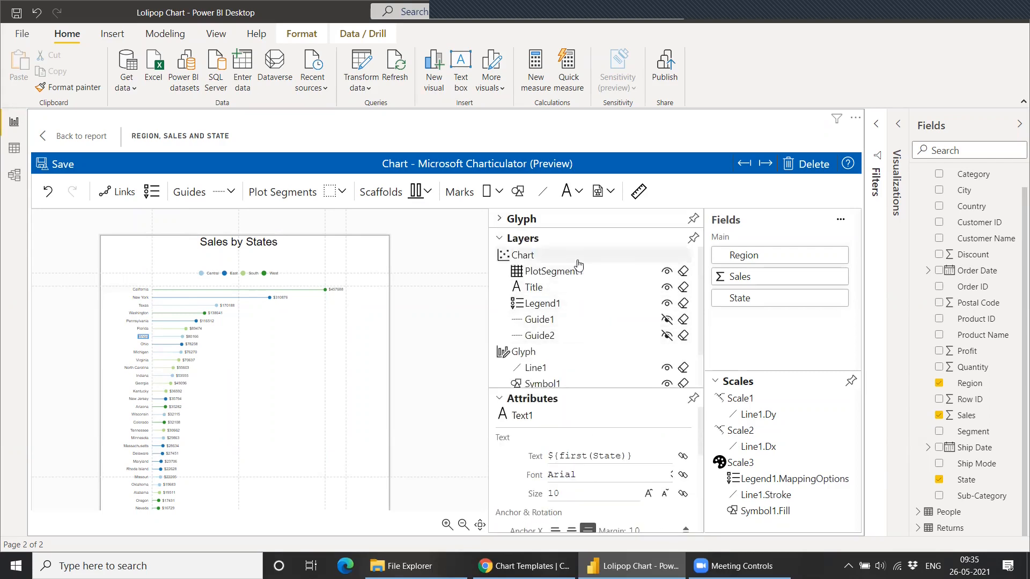
{"action": "scroll", "coordinate": [577, 277], "scroll_direction": "down", "scroll_amount": 1}
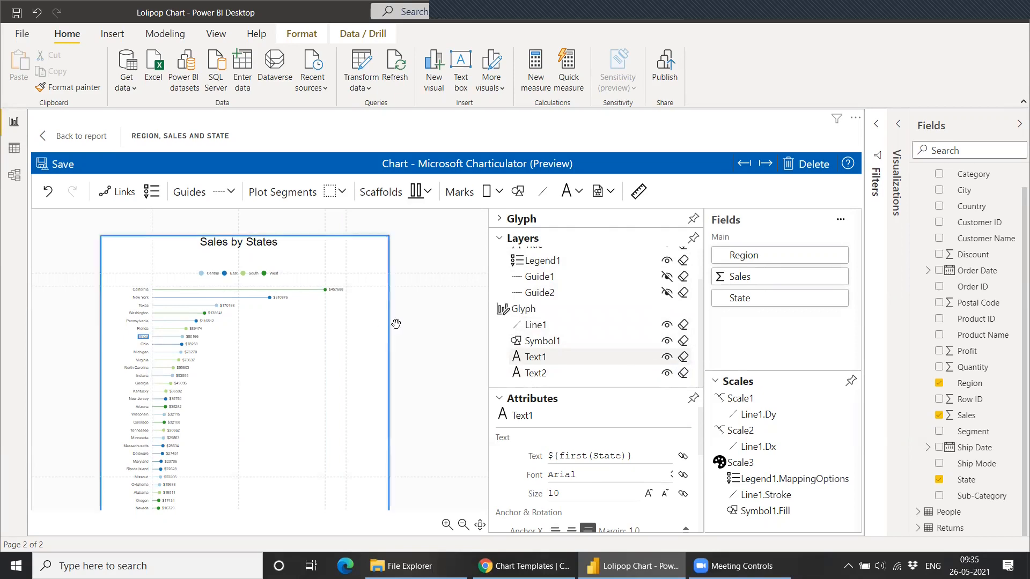
{"action": "scroll", "coordinate": [411, 320], "scroll_direction": "down", "scroll_amount": 2}
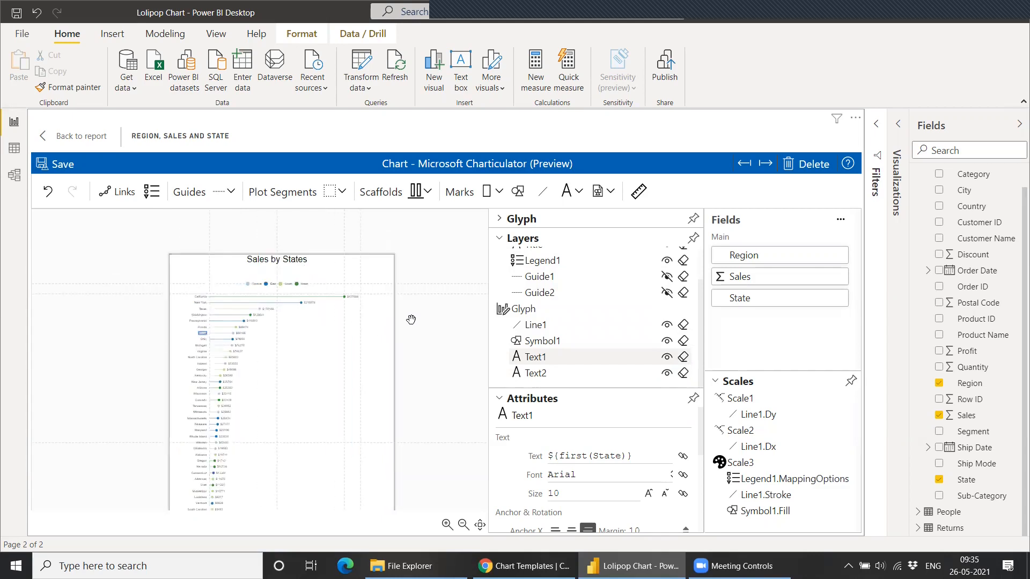
{"action": "scroll", "coordinate": [411, 319], "scroll_direction": "up", "scroll_amount": 2}
{"action": "left_click_drag", "start_coordinate": [399, 296], "coordinate": [402, 339]}
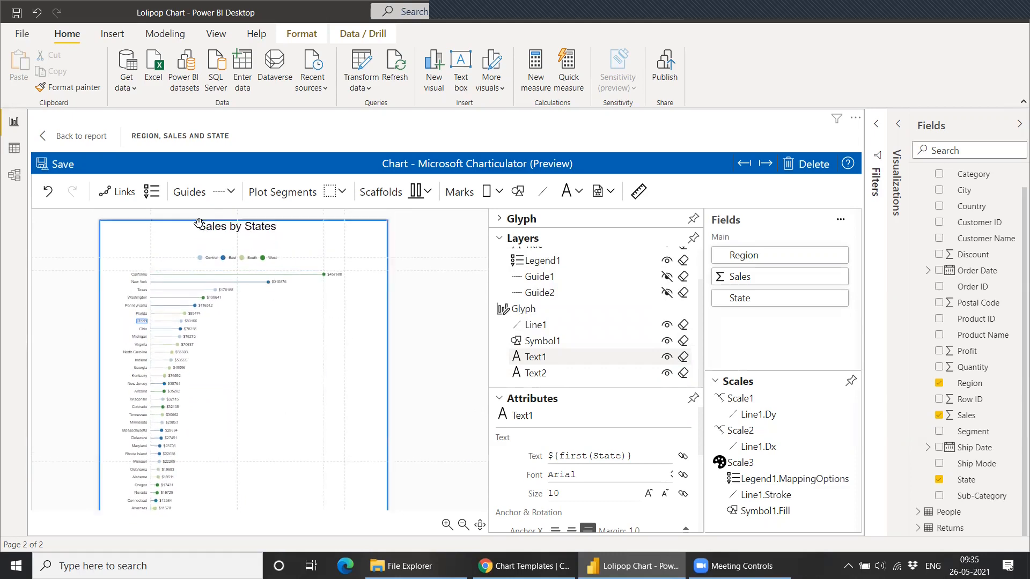
Step: Save the chart, return to the report page and turn off the visual's title
{"action": "left_click", "coordinate": [54, 170]}
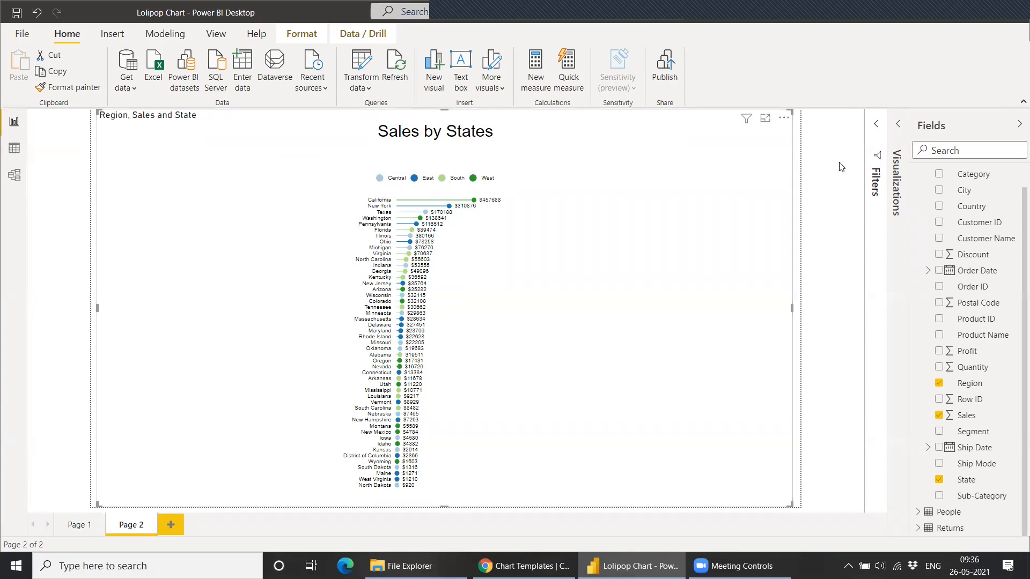
{"action": "left_click", "coordinate": [899, 125]}
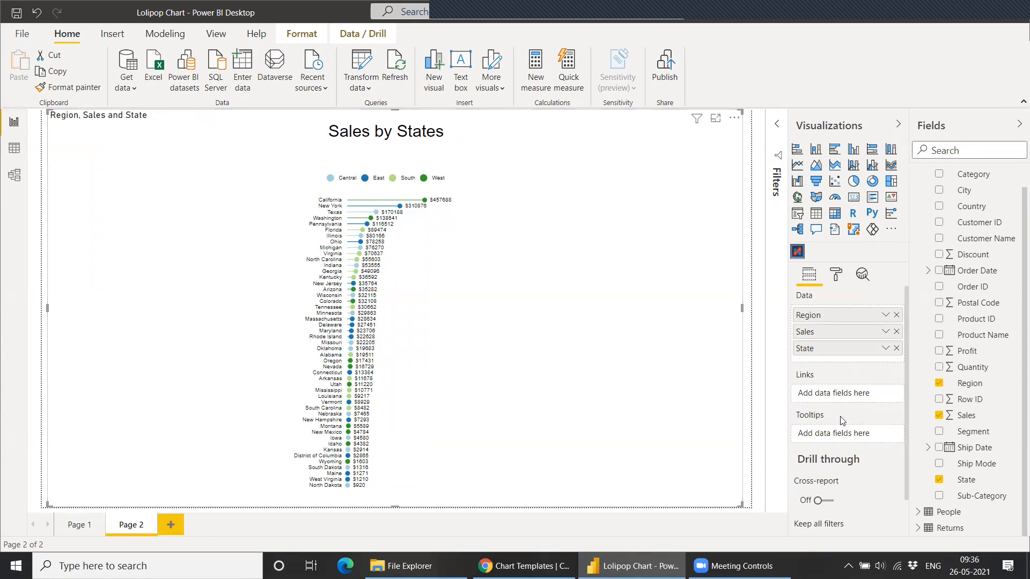
{"action": "left_click", "coordinate": [836, 276]}
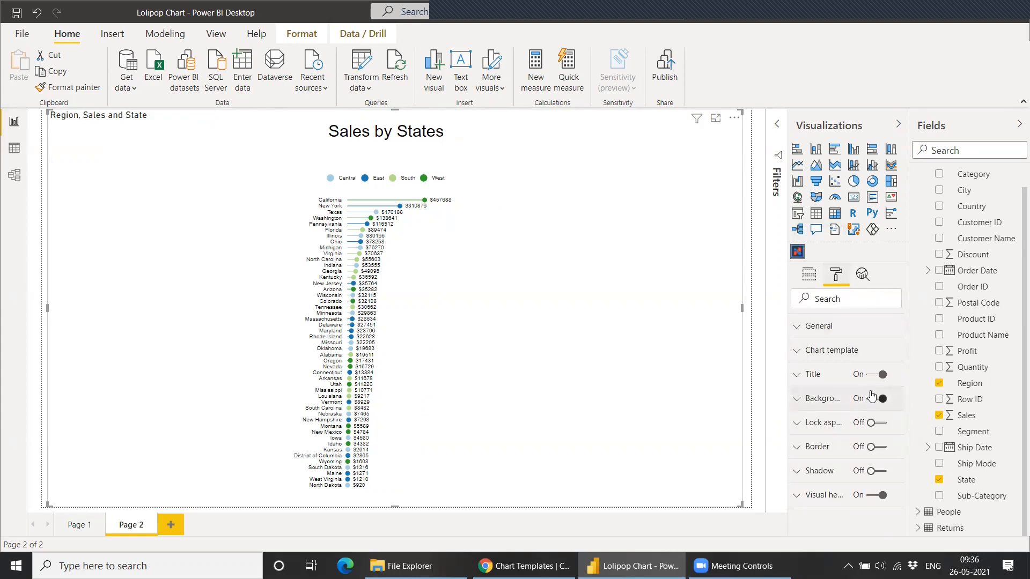
{"action": "left_click", "coordinate": [870, 375]}
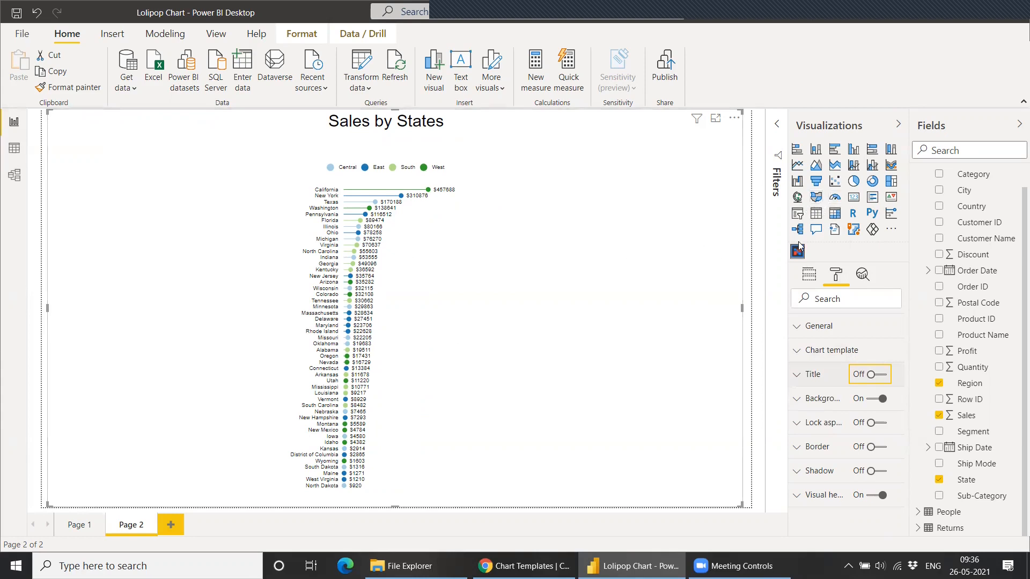
{"action": "left_click", "coordinate": [798, 217]}
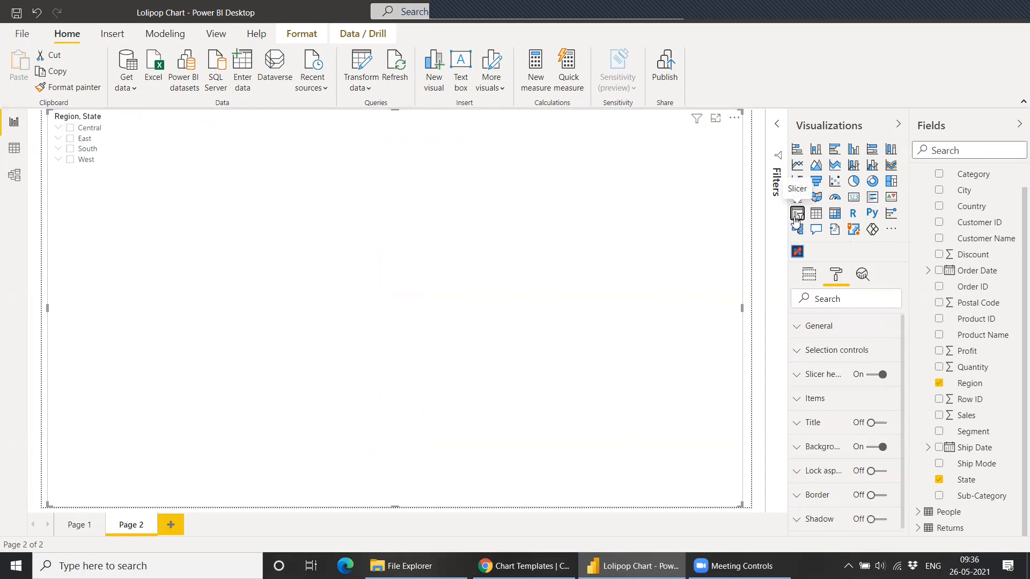
{"action": "left_click", "coordinate": [38, 12]}
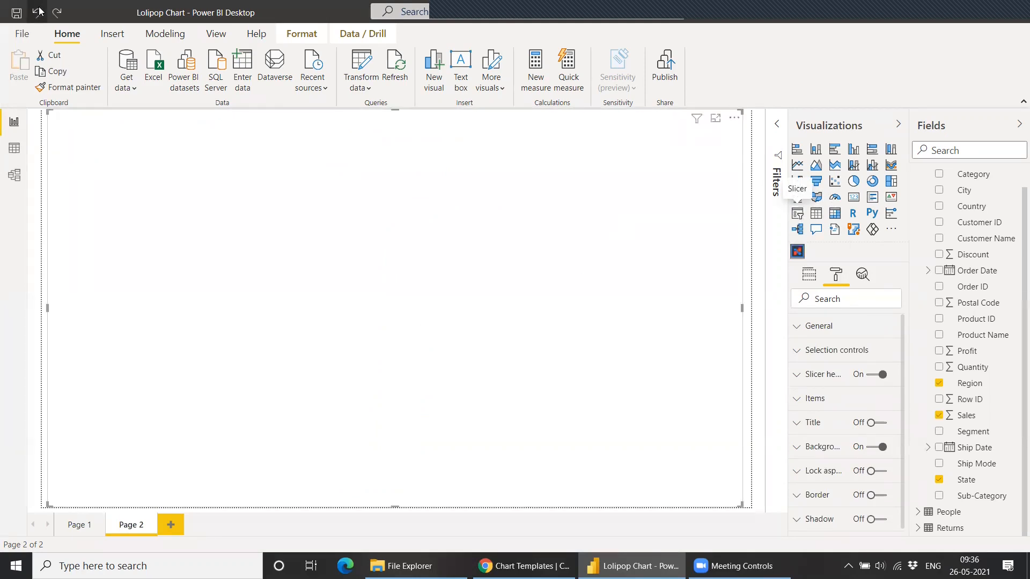
{"action": "left_click", "coordinate": [645, 243]}
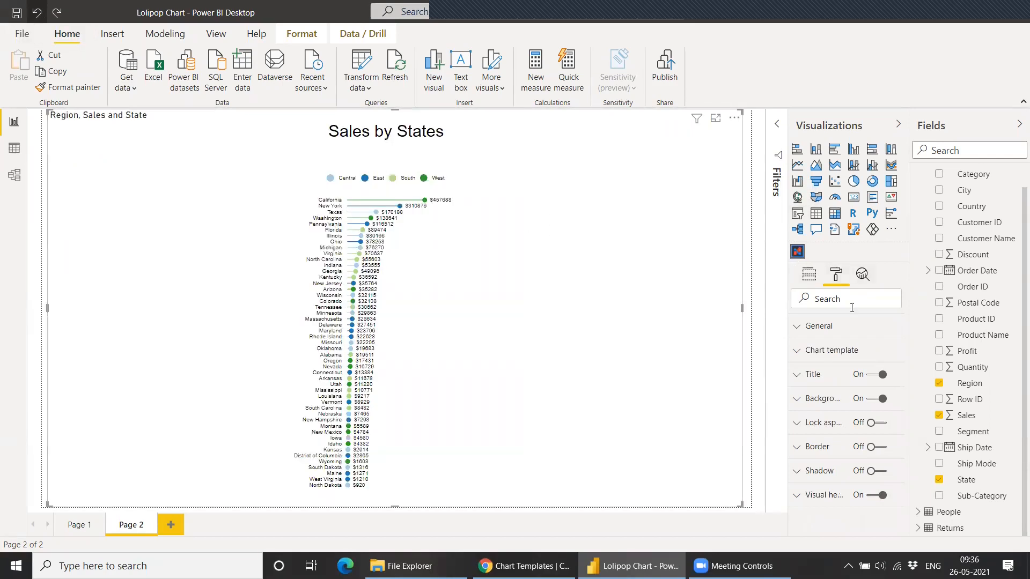
Step: Switch the chart visual's title off and narrow the visual to about three quarters of the page width
{"action": "left_click", "coordinate": [875, 374]}
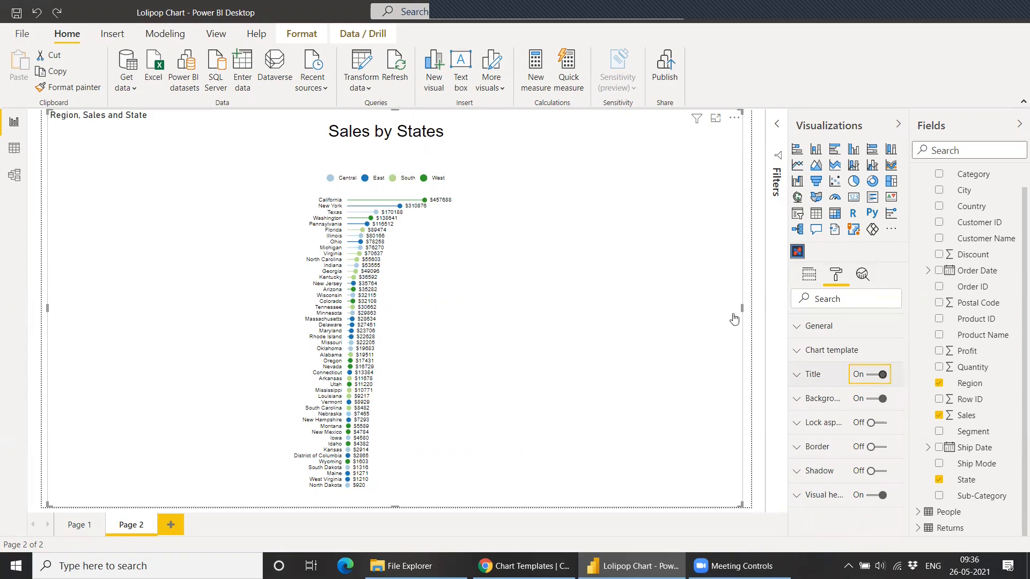
{"action": "left_click_drag", "start_coordinate": [668, 311], "coordinate": [577, 315]}
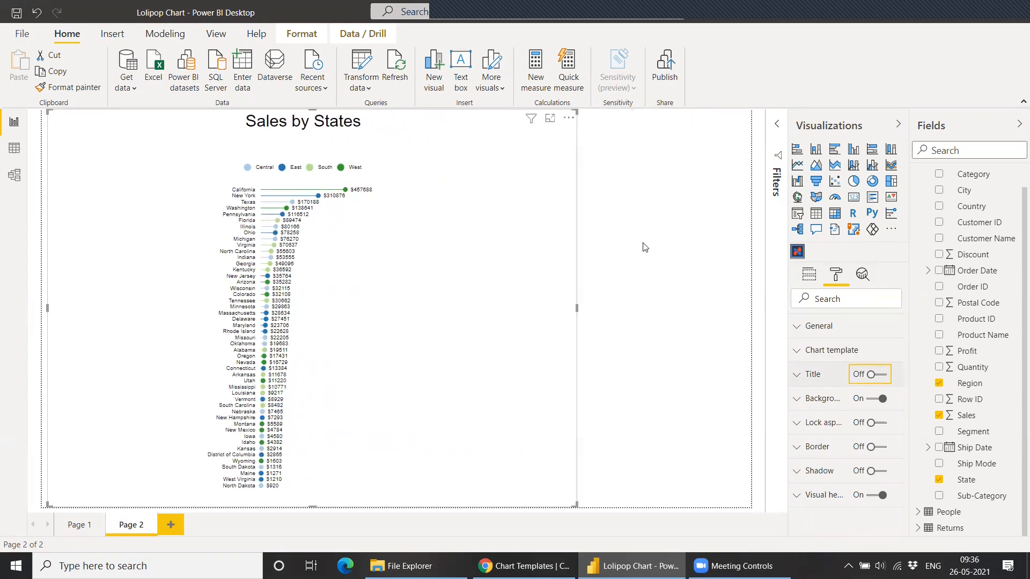
Step: Add a slicer in the free space beside the chart, fill it with Order Date and use its Date Hierarchy
{"action": "left_click", "coordinate": [707, 264]}
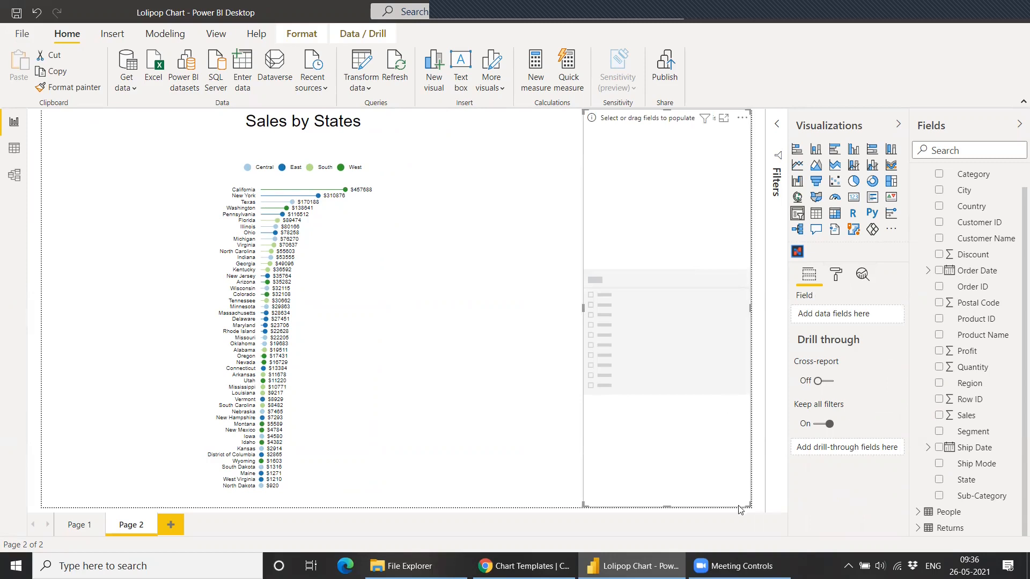
{"action": "left_click_drag", "start_coordinate": [958, 274], "coordinate": [845, 318]}
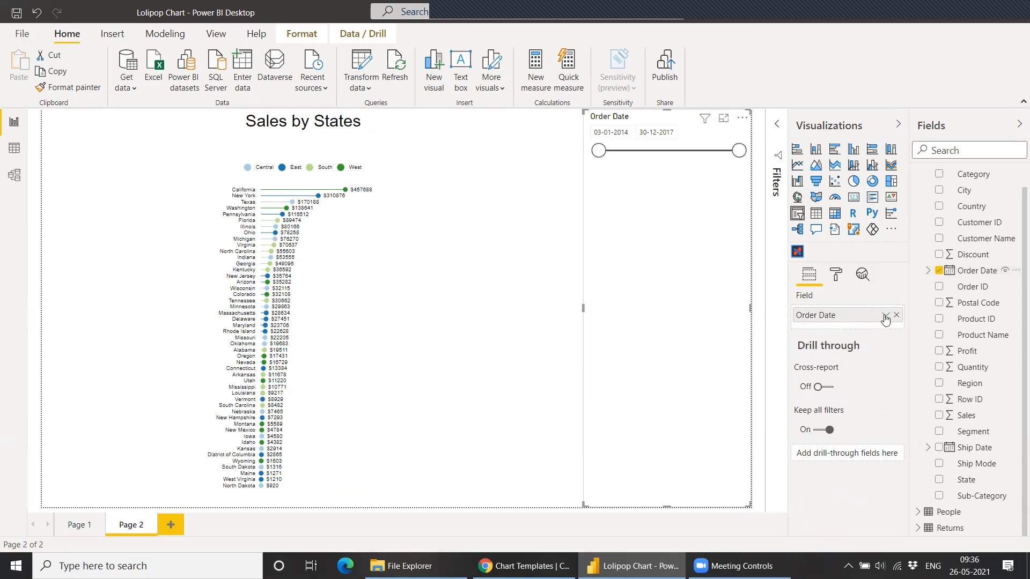
{"action": "left_click", "coordinate": [885, 316]}
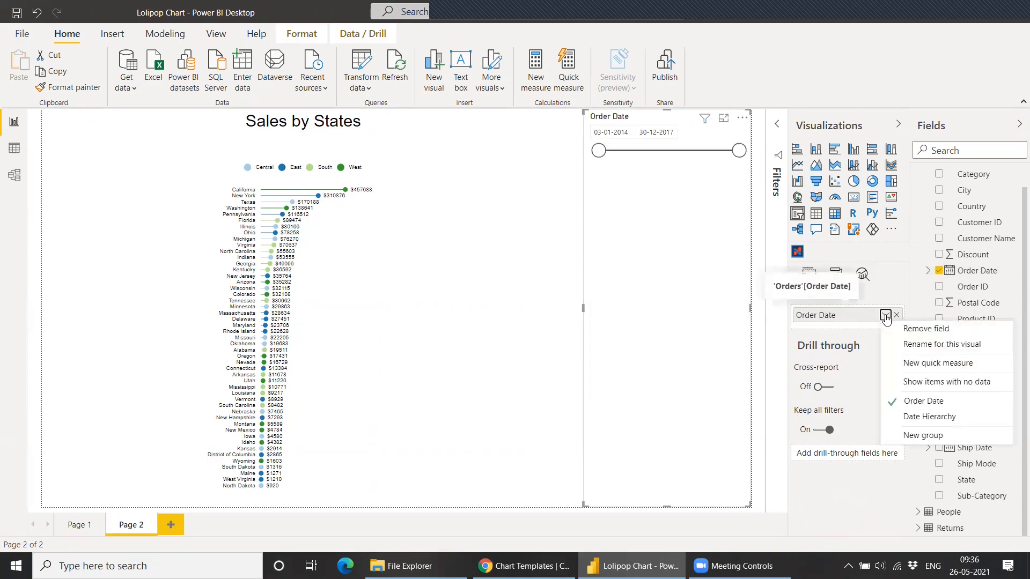
{"action": "left_click", "coordinate": [929, 418]}
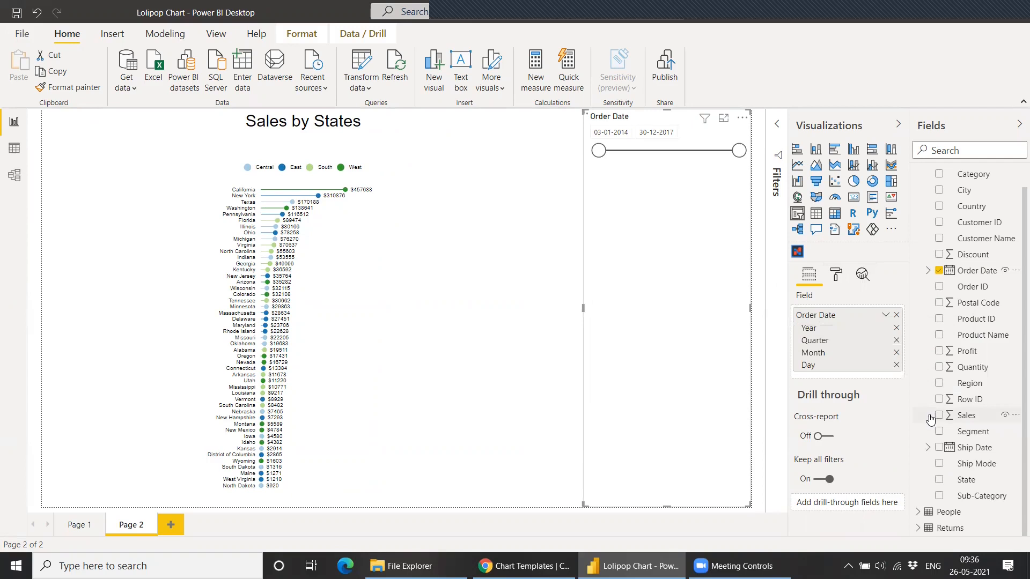
Step: Remove Quarter, Month and Day from the slicer's date hierarchy, keeping only Year
{"action": "left_click", "coordinate": [897, 341]}
{"action": "left_click", "coordinate": [897, 340]}
{"action": "left_click", "coordinate": [896, 341]}
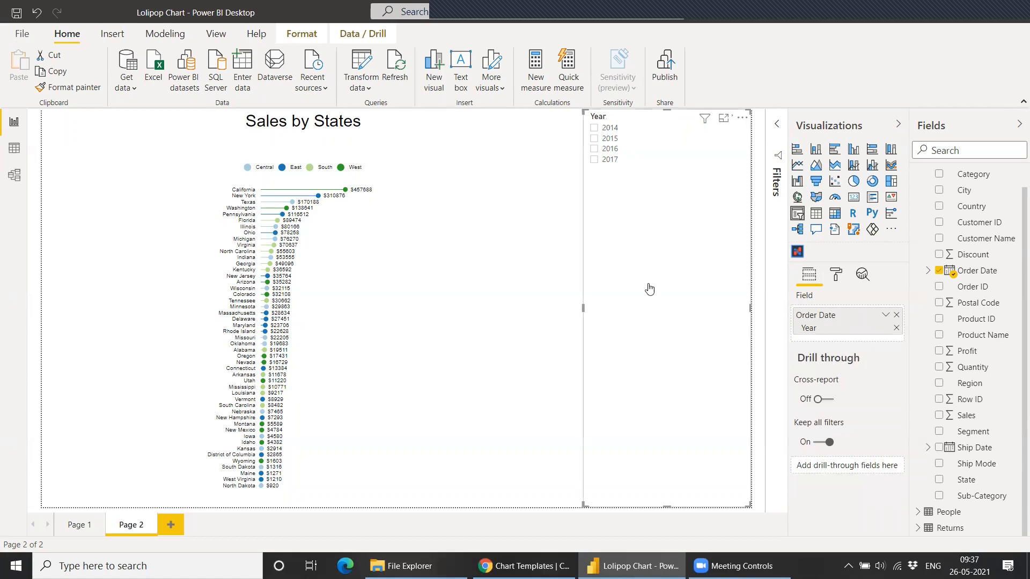
Step: Set the year slicer's orientation to Horizontal and shrink its height so the years form a single row of tiles
{"action": "left_click", "coordinate": [836, 274]}
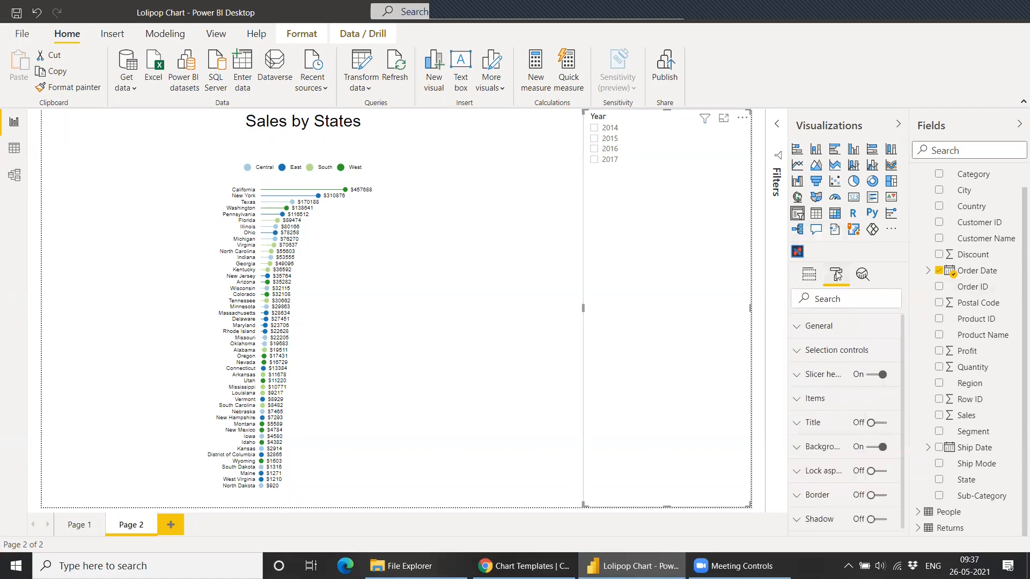
{"action": "left_click", "coordinate": [836, 325]}
{"action": "scroll", "coordinate": [854, 344], "scroll_direction": "down", "scroll_amount": 3}
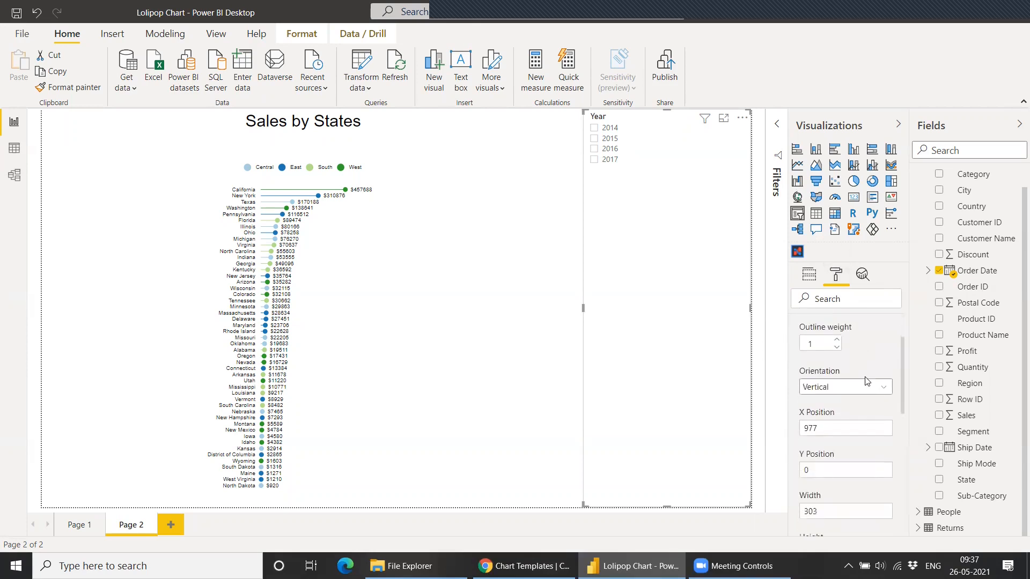
{"action": "left_click", "coordinate": [857, 387]}
{"action": "left_click", "coordinate": [847, 421]}
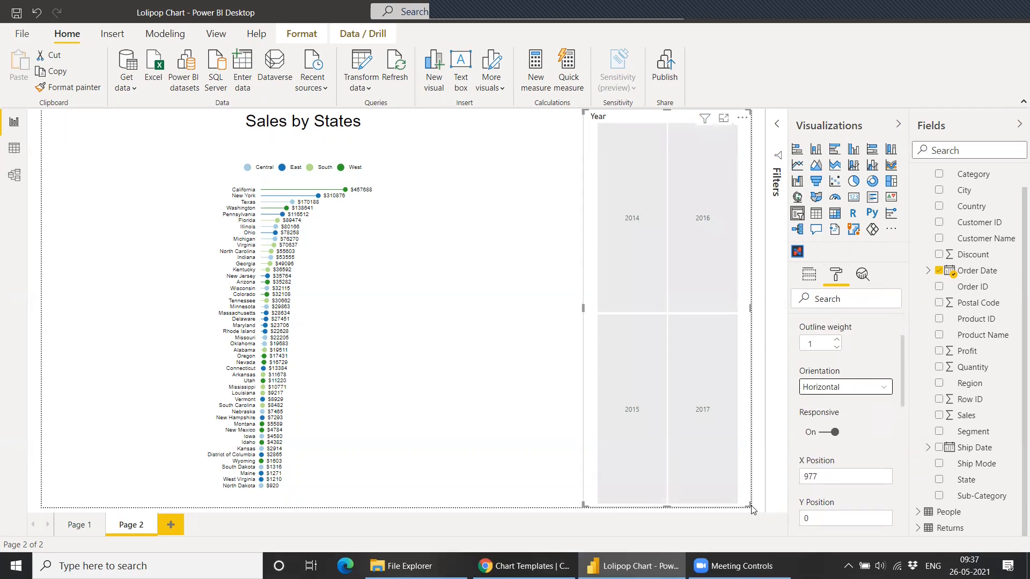
{"action": "left_click_drag", "start_coordinate": [754, 490], "coordinate": [748, 143]}
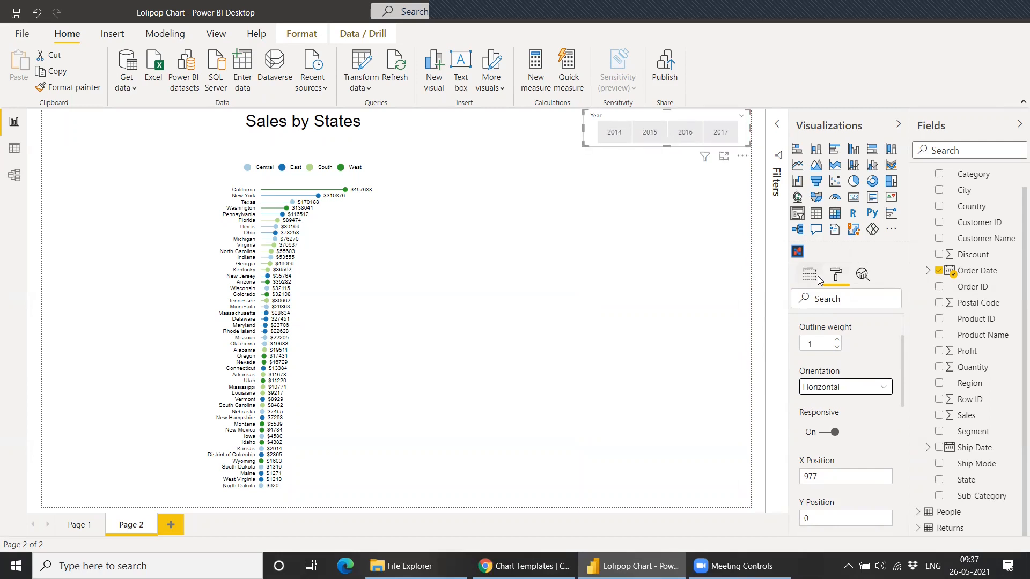
Step: Turn off the slicer header, then make the slicer slightly wider and shorter above the chart area
{"action": "scroll", "coordinate": [864, 367], "scroll_direction": "up", "scroll_amount": 1}
{"action": "scroll", "coordinate": [864, 370], "scroll_direction": "up", "scroll_amount": 3}
{"action": "left_click", "coordinate": [865, 326]}
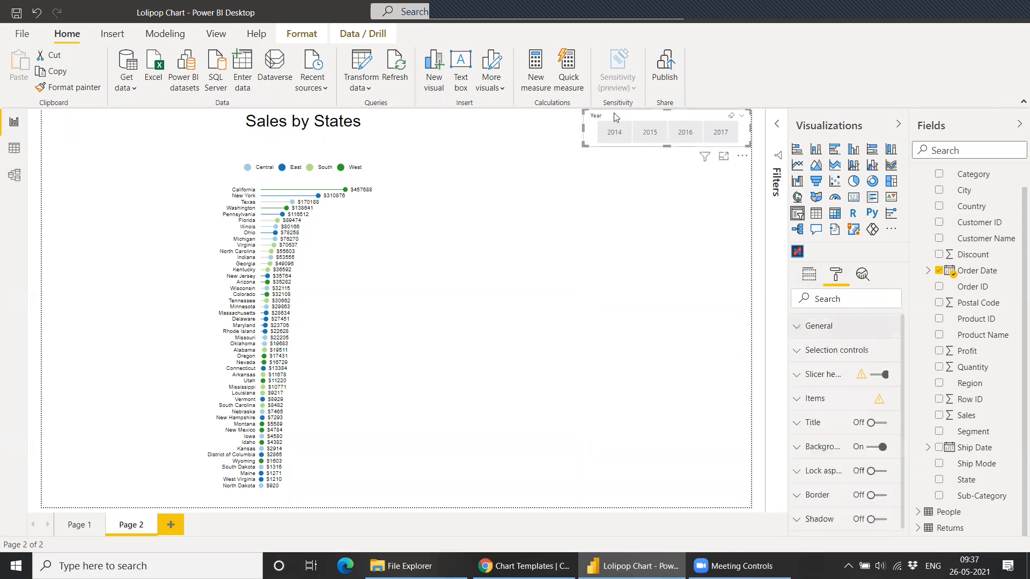
{"action": "left_click", "coordinate": [875, 375]}
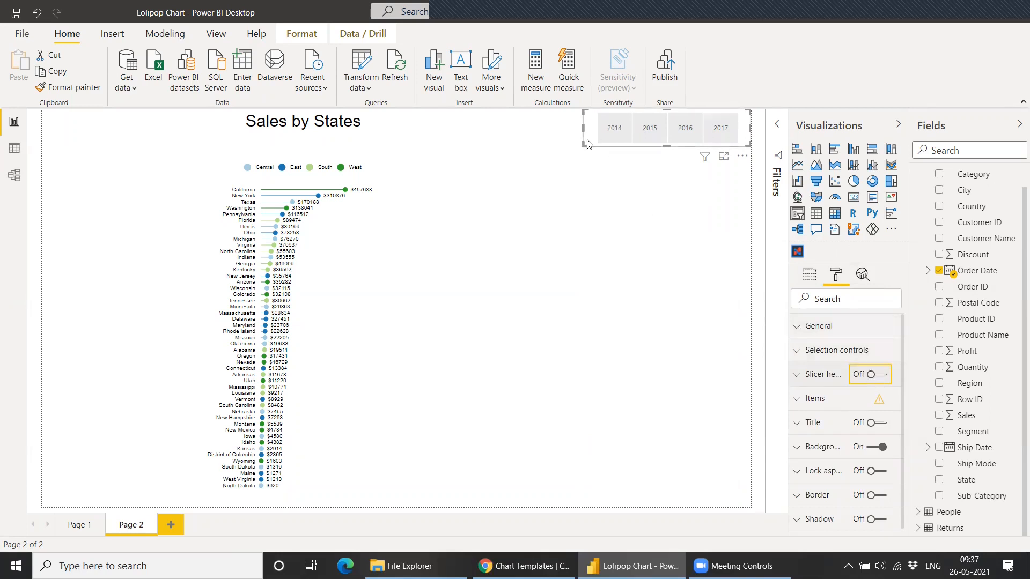
{"action": "left_click_drag", "start_coordinate": [584, 145], "coordinate": [574, 135]}
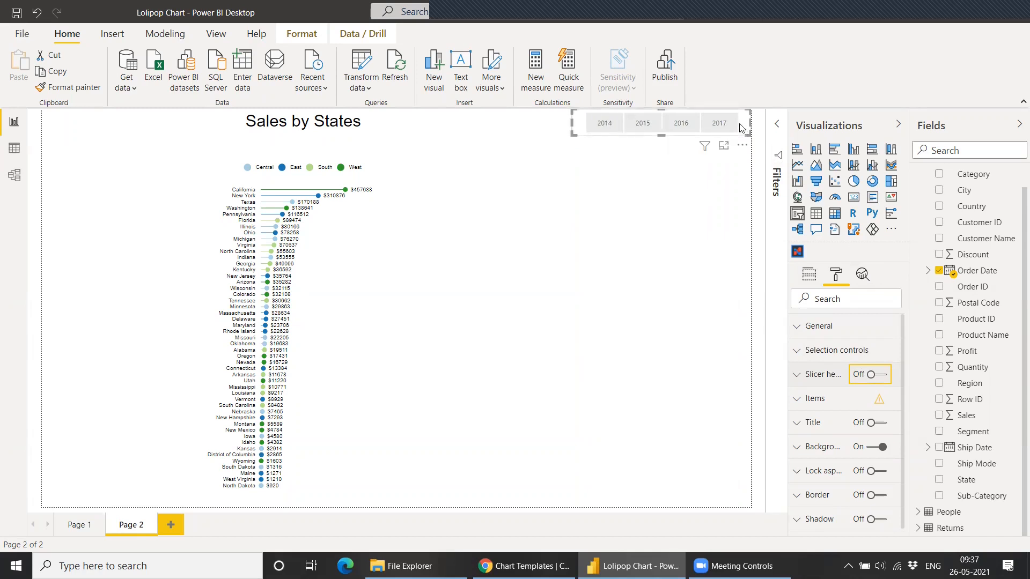
Step: Move the year slicer from the page's upper right corner onto the chart, just below the Sales by States title
{"action": "left_click", "coordinate": [600, 126]}
{"action": "left_click_drag", "start_coordinate": [586, 117], "coordinate": [639, 172]}
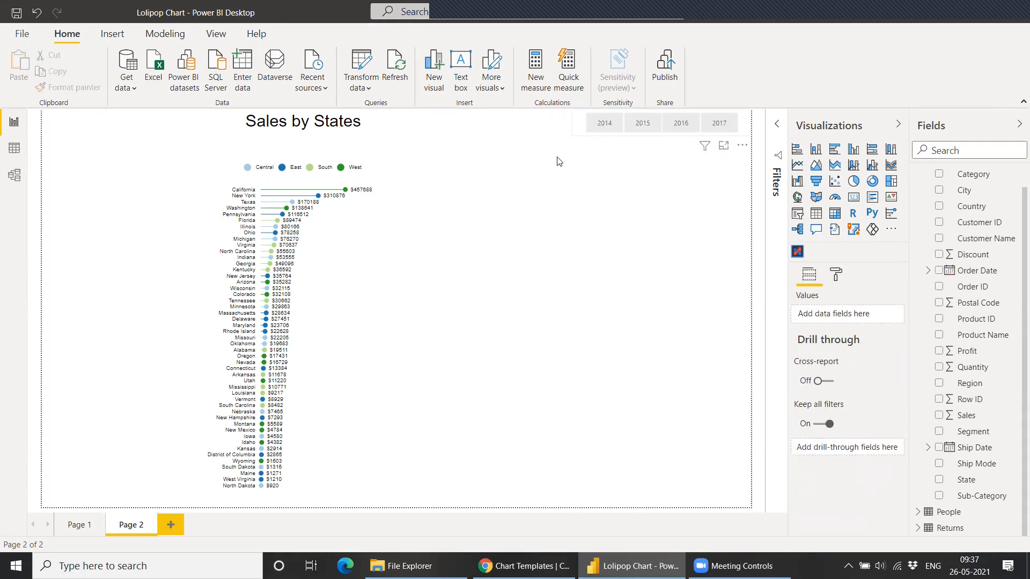
{"action": "left_click", "coordinate": [585, 137]}
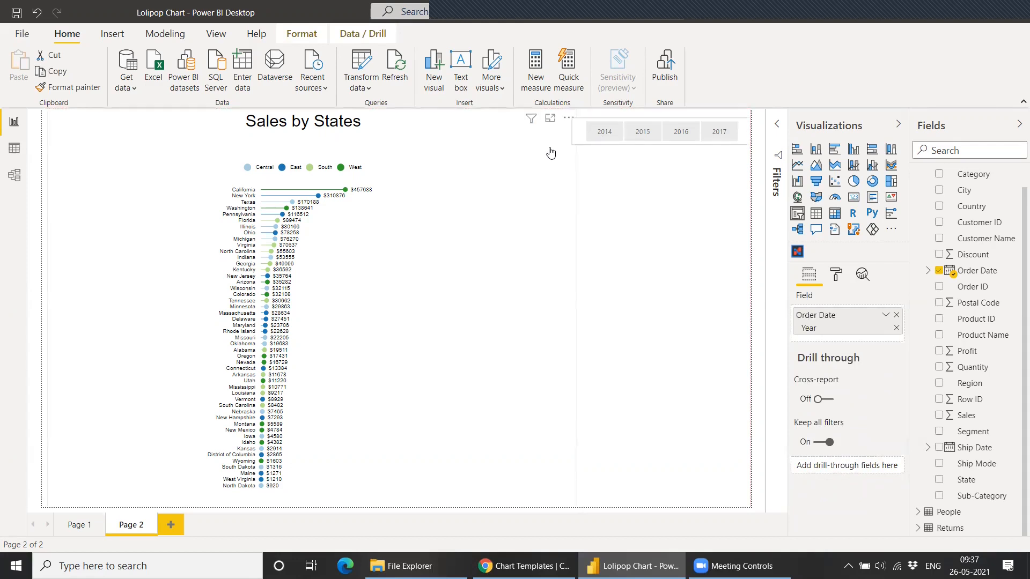
{"action": "left_click", "coordinate": [230, 155]}
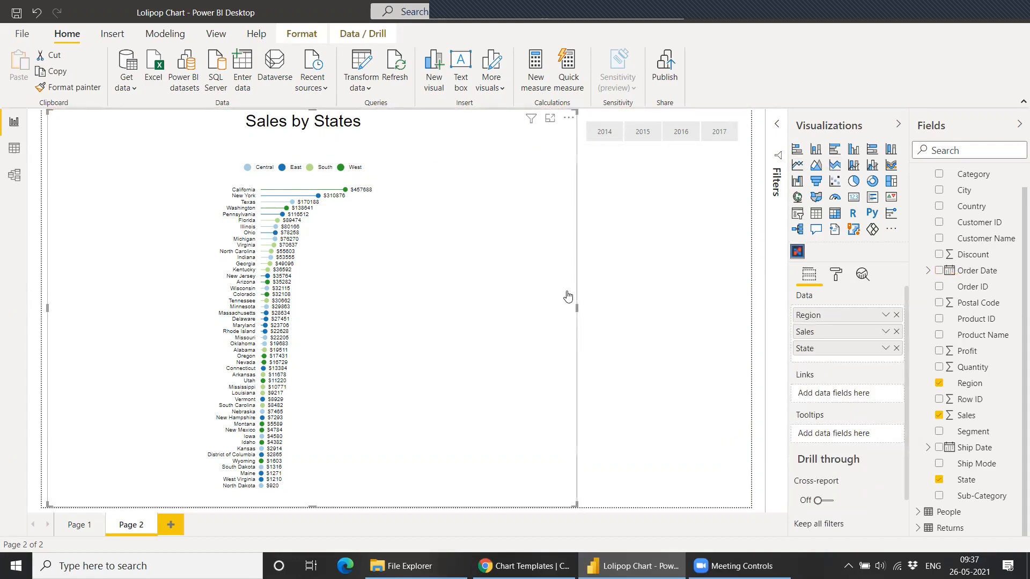
{"action": "left_click", "coordinate": [651, 205]}
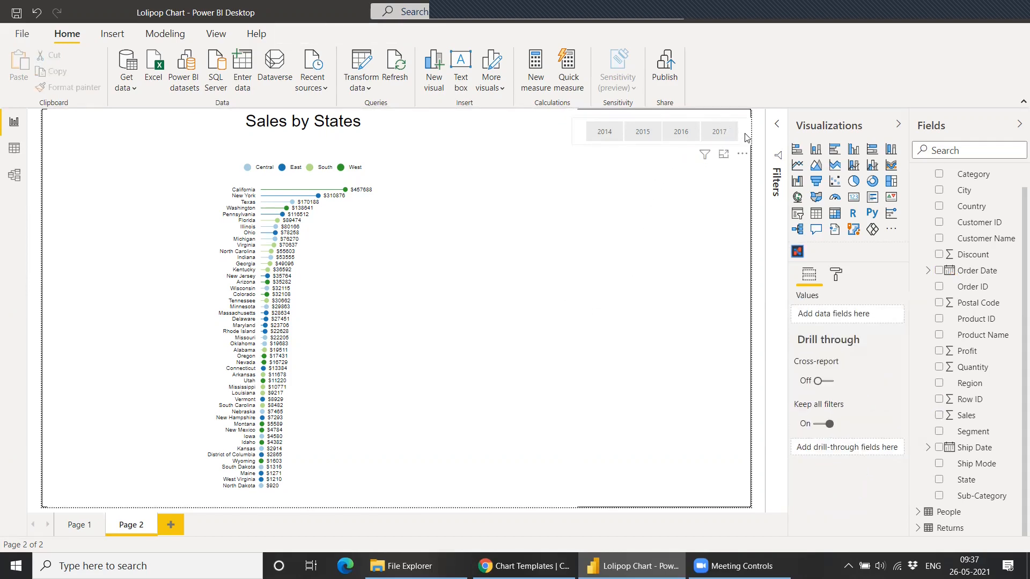
{"action": "left_click_drag", "start_coordinate": [749, 136], "coordinate": [389, 152]}
Step: Widen the Sales by States chart across the empty page area, leaving a narrow margin at the page's right edge
{"action": "left_click", "coordinate": [507, 225]}
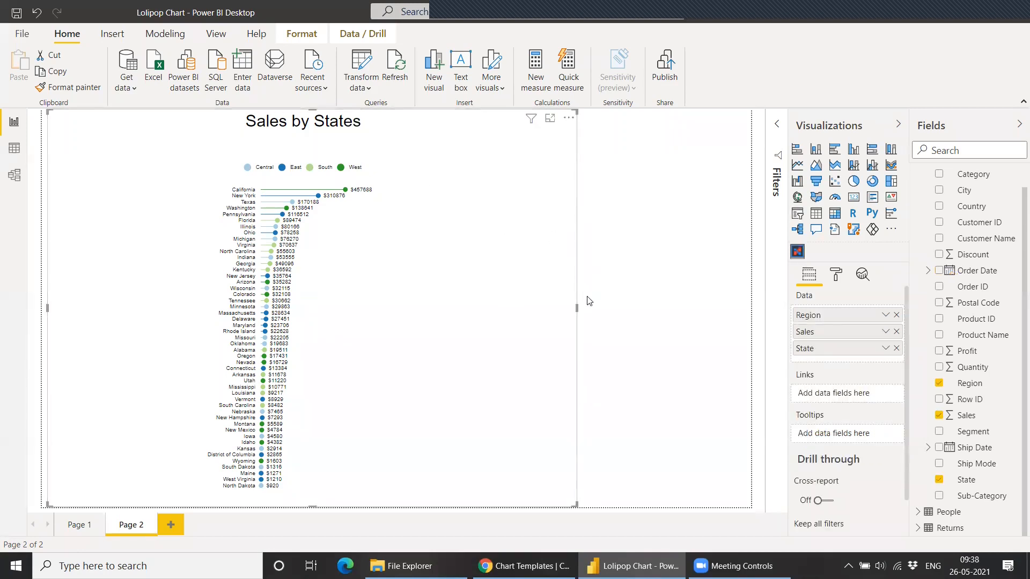
{"action": "left_click_drag", "start_coordinate": [577, 307], "coordinate": [750, 309]}
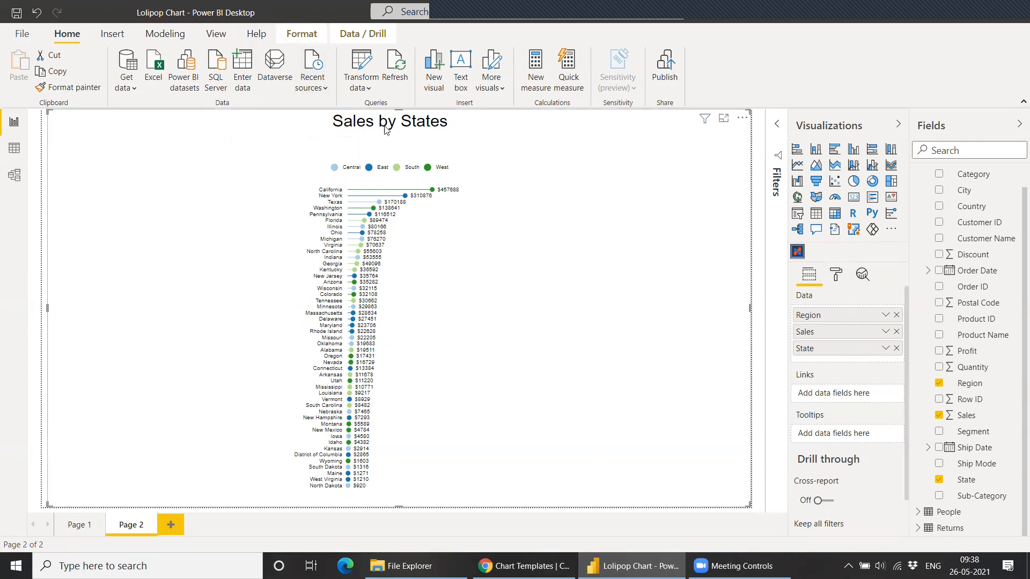
{"action": "left_click", "coordinate": [302, 33]}
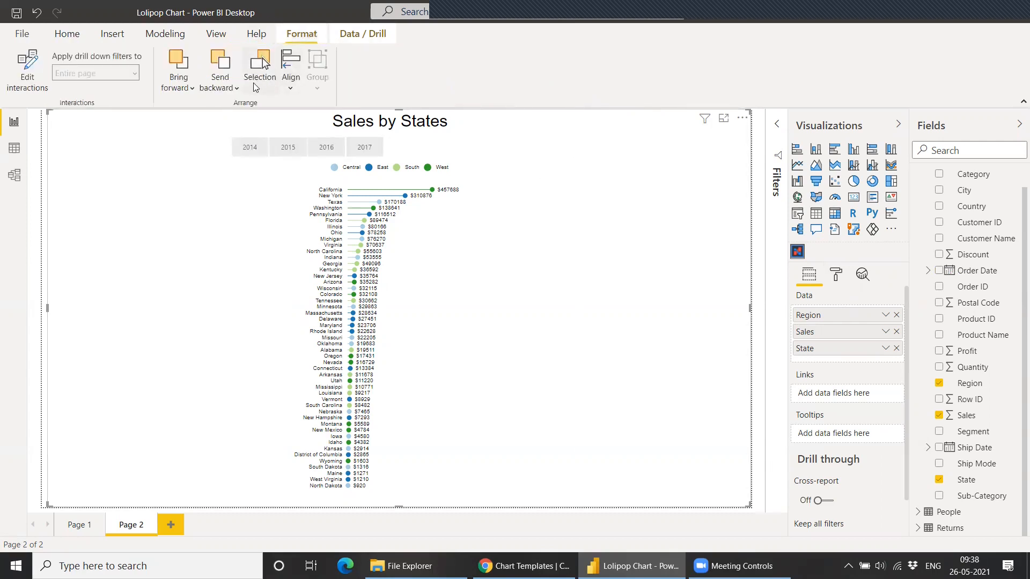
{"action": "left_click_drag", "start_coordinate": [750, 308], "coordinate": [731, 306]}
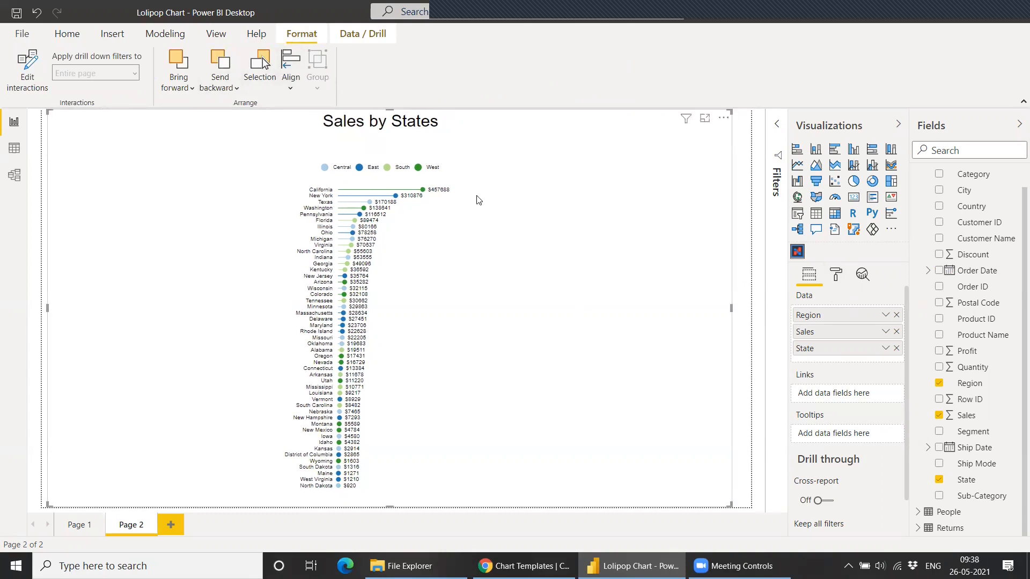
{"action": "left_click", "coordinate": [739, 148]}
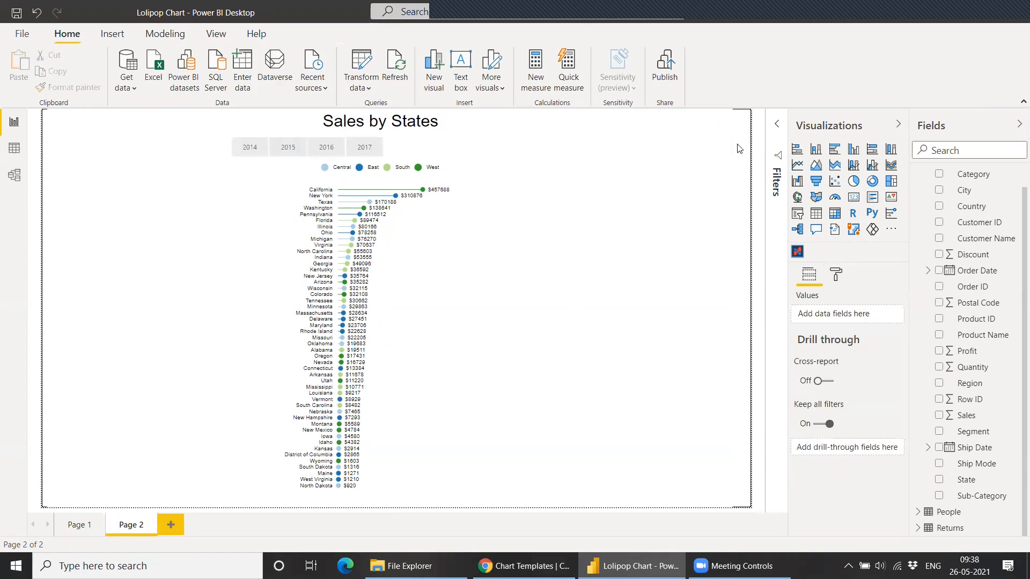
Step: Shift the year slicer right so it sits between the chart title and the region legend
{"action": "left_click", "coordinate": [223, 148]}
{"action": "mouse_move", "coordinate": [224, 149]}
{"action": "left_mouse_down"}
{"action": "mouse_move", "coordinate": [255, 151]}
{"action": "mouse_move", "coordinate": [234, 152]}
{"action": "left_mouse_up"}
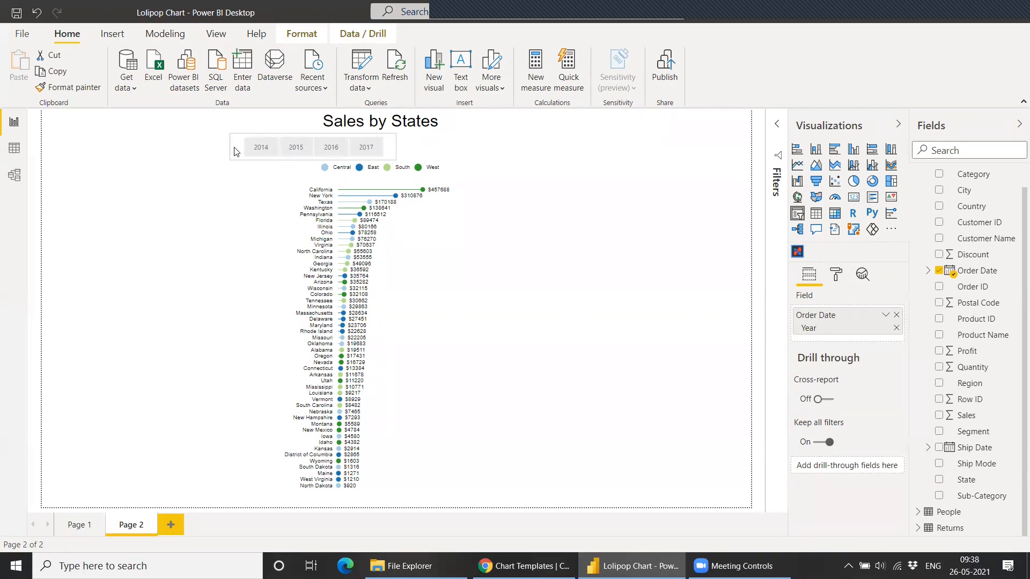
{"action": "left_click_drag", "start_coordinate": [387, 147], "coordinate": [433, 151]}
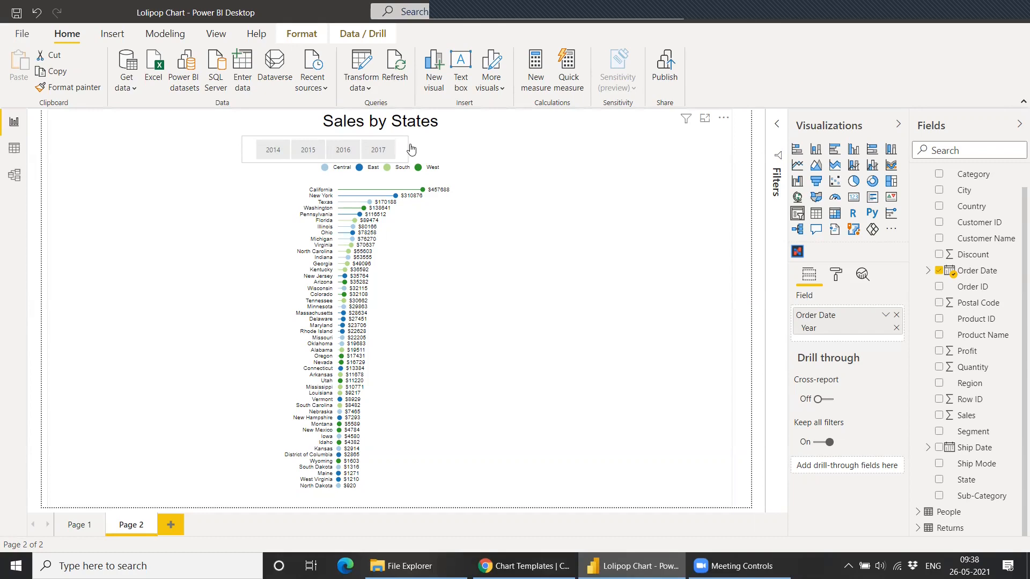
{"action": "left_click_drag", "start_coordinate": [409, 146], "coordinate": [449, 147]}
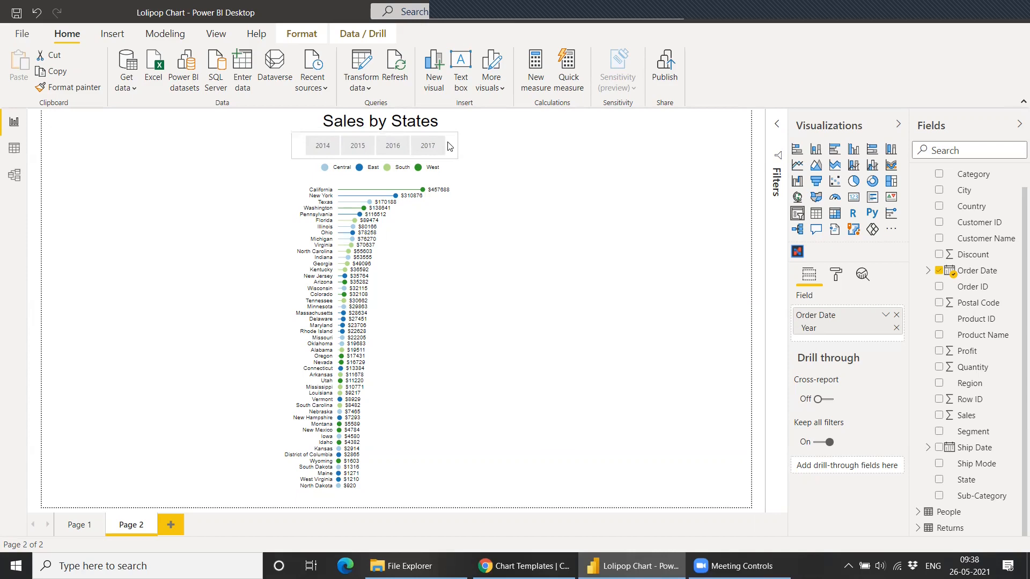
{"action": "left_click", "coordinate": [450, 146]}
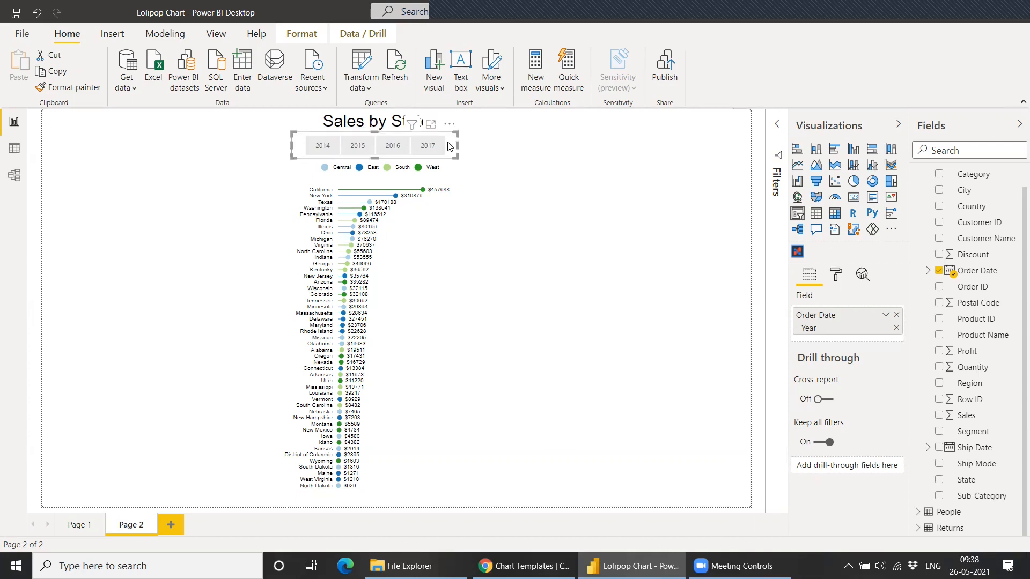
{"action": "left_click", "coordinate": [742, 143]}
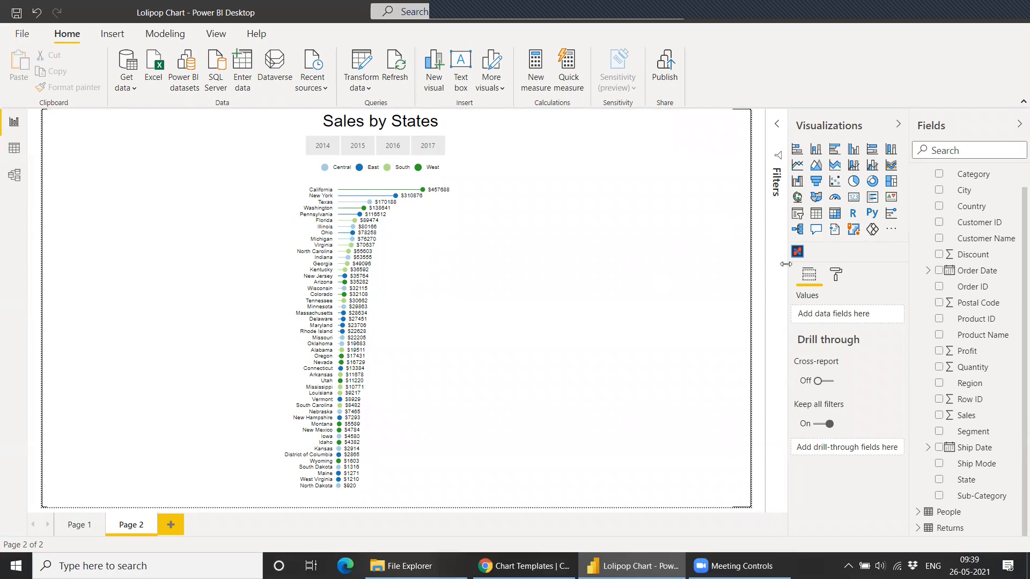
Step: Set the page size type to Custom with a height of 1020 pixels
{"action": "left_click", "coordinate": [834, 276]}
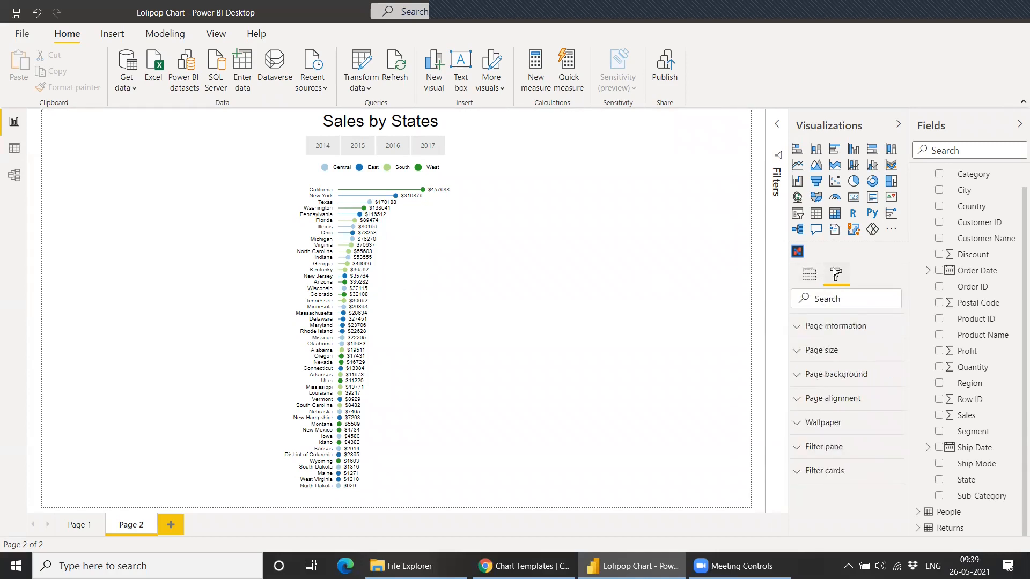
{"action": "left_click", "coordinate": [829, 351]}
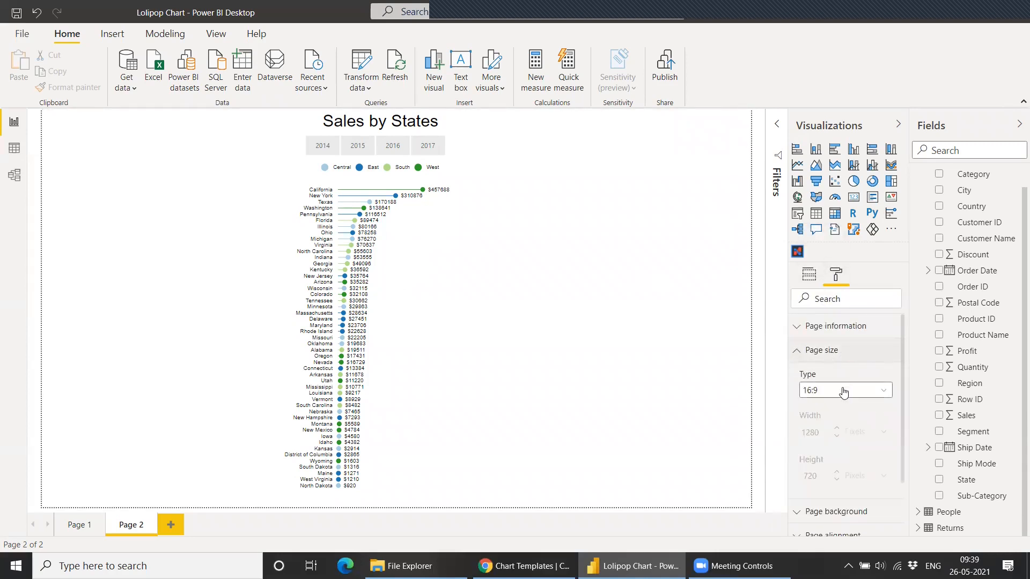
{"action": "left_click", "coordinate": [844, 391]}
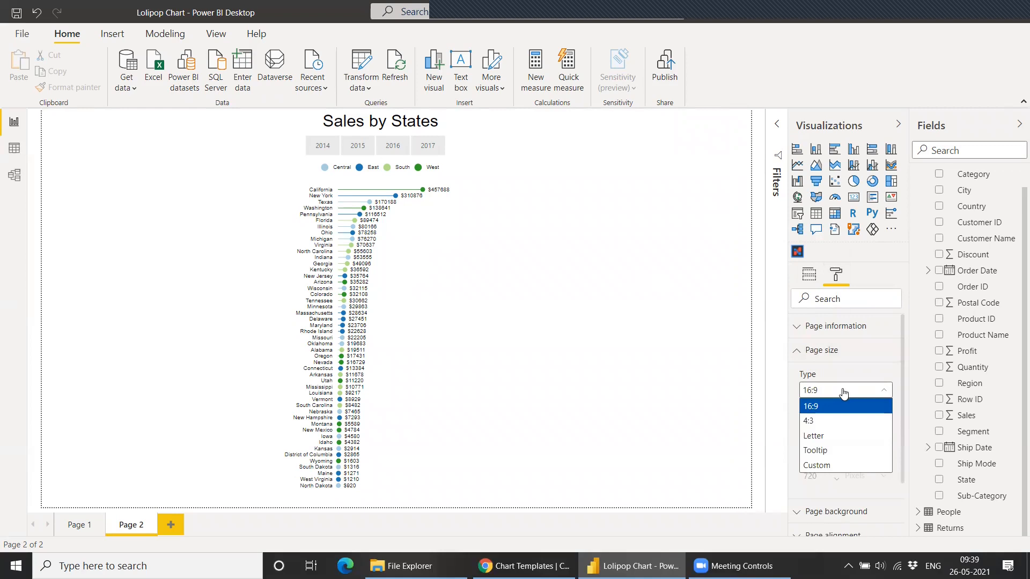
{"action": "left_click", "coordinate": [834, 465]}
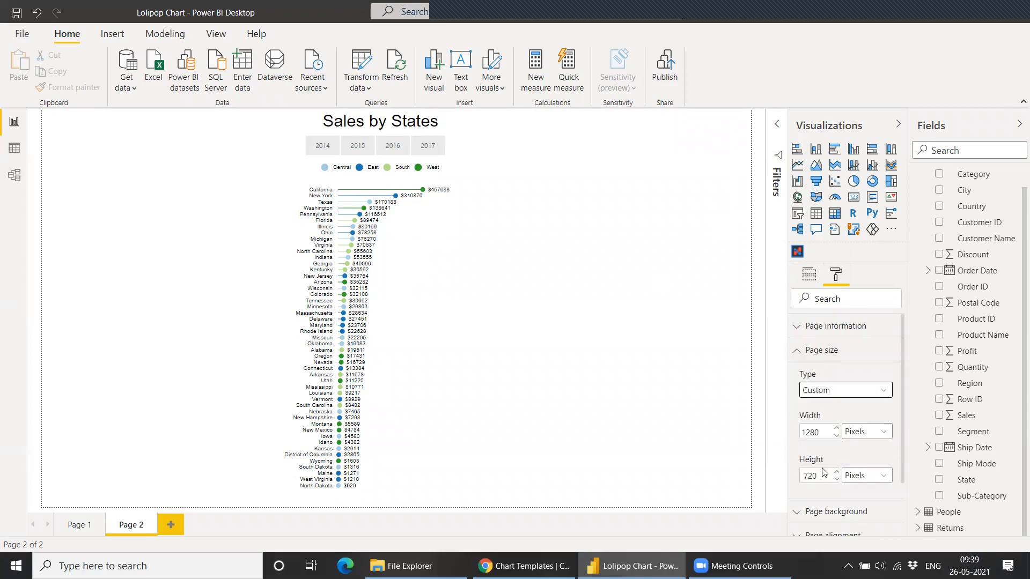
{"action": "left_click", "coordinate": [807, 475]}
{"action": "key", "text": "BackSpace"}
{"action": "key", "text": "BackSpace"}
{"action": "key", "text": "BackSpace"}
{"action": "type", "text": "1020"}
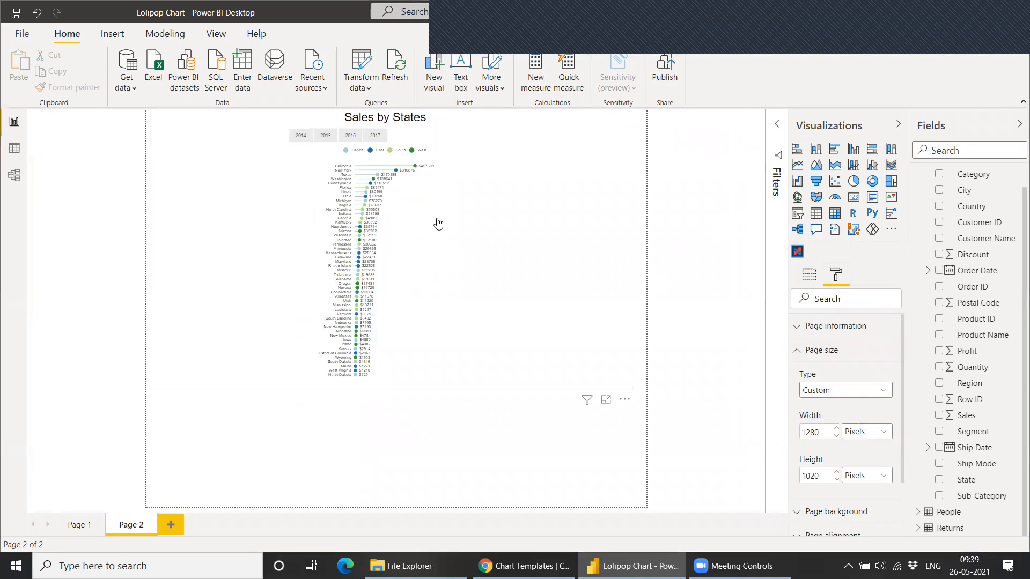
Step: Set the Sales by States chart's height to 1020 so it fills the taller page
{"action": "left_click", "coordinate": [464, 236]}
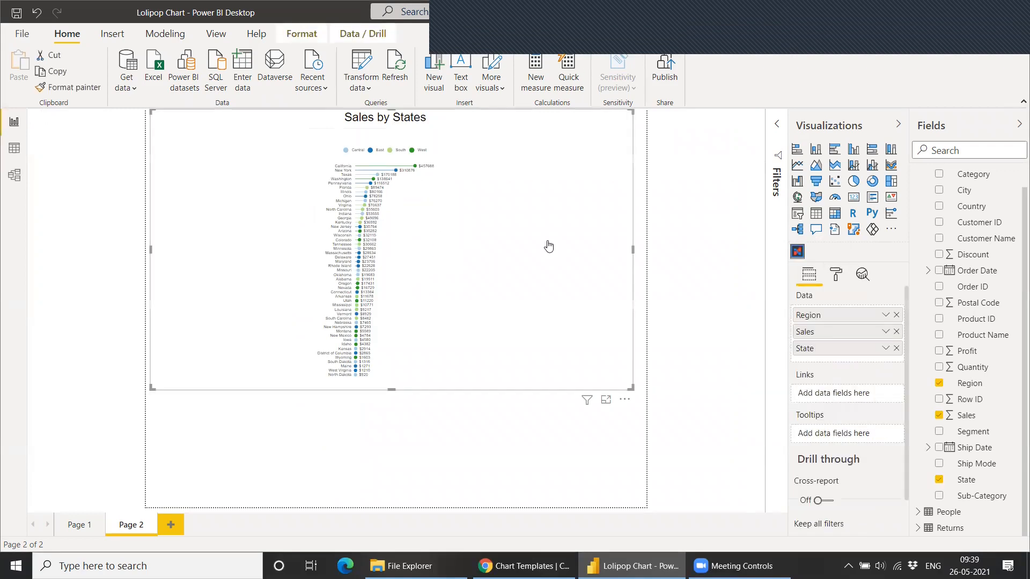
{"action": "left_click", "coordinate": [834, 275]}
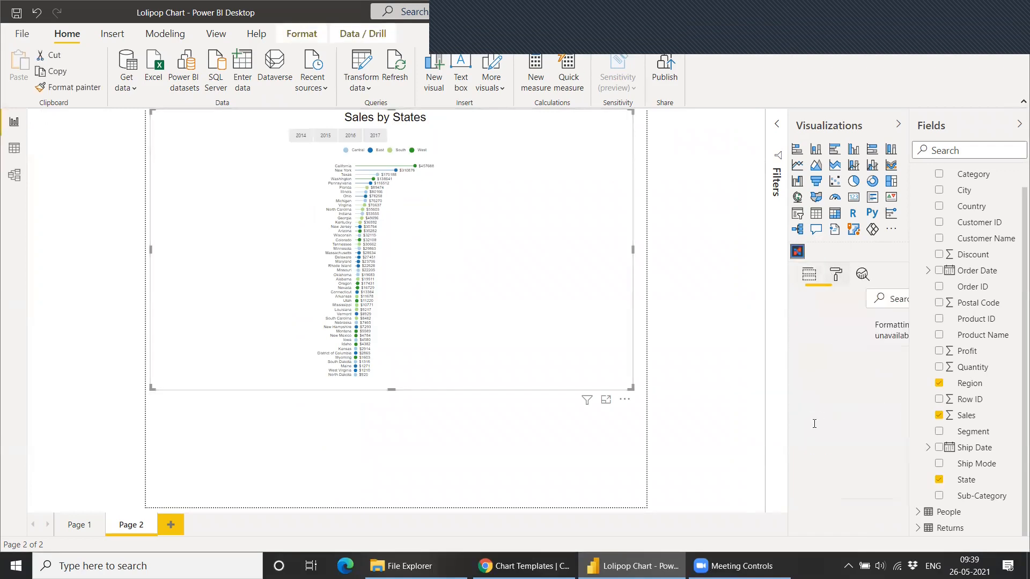
{"action": "left_click", "coordinate": [807, 489]}
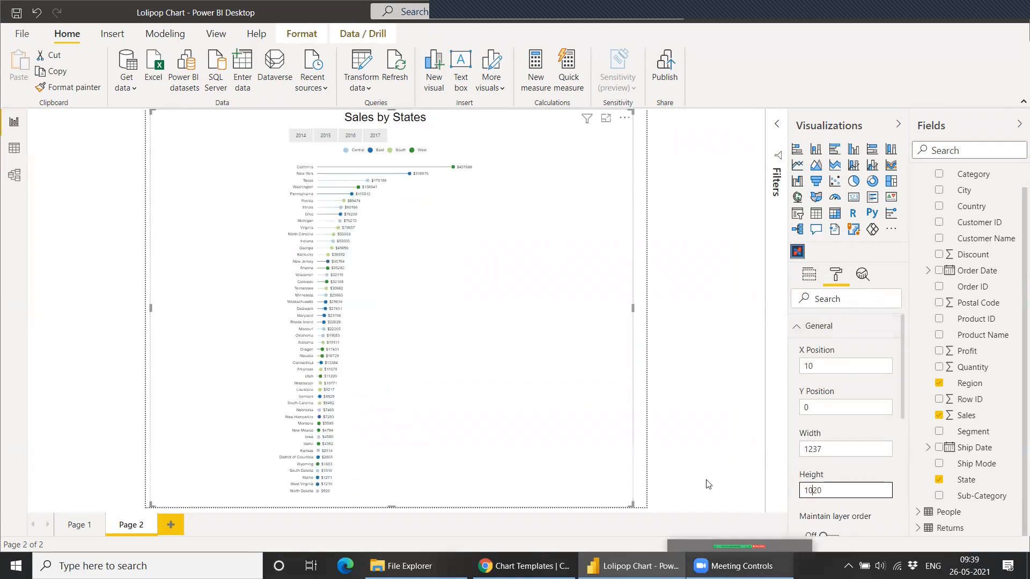
{"action": "left_click", "coordinate": [643, 156]}
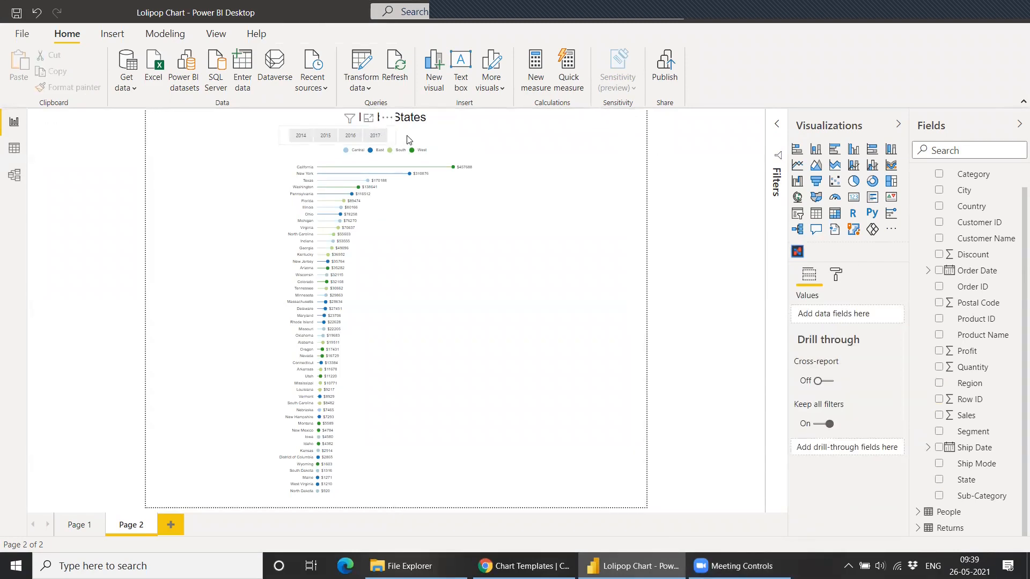
Step: Move the year slicer slightly up and left, beneath the start of the chart title
{"action": "mouse_move", "coordinate": [434, 137]}
{"action": "left_mouse_down"}
{"action": "mouse_move", "coordinate": [374, 139]}
{"action": "mouse_move", "coordinate": [419, 135]}
{"action": "left_mouse_up"}
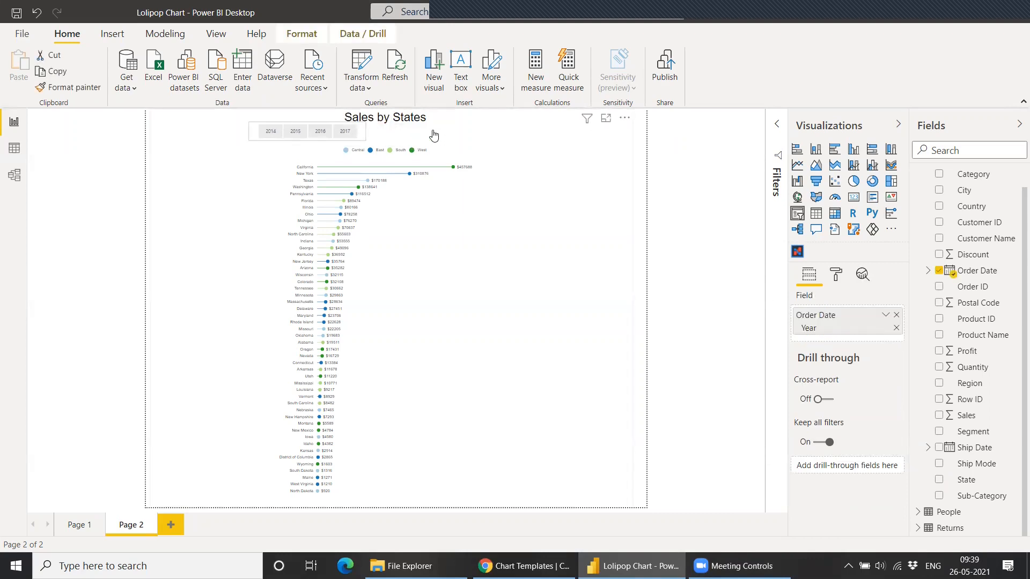
{"action": "left_click", "coordinate": [397, 138]}
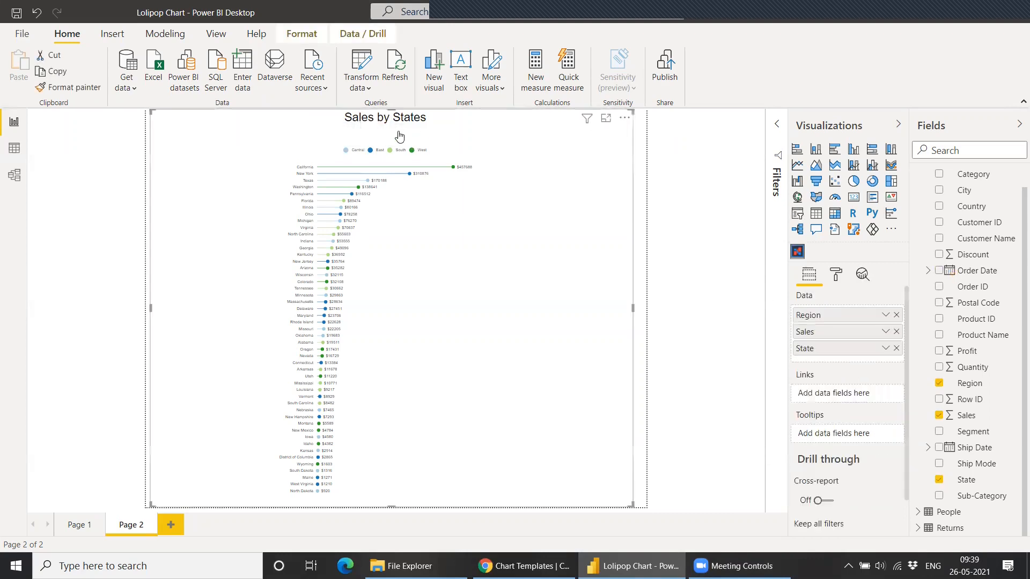
{"action": "left_click", "coordinate": [638, 136]}
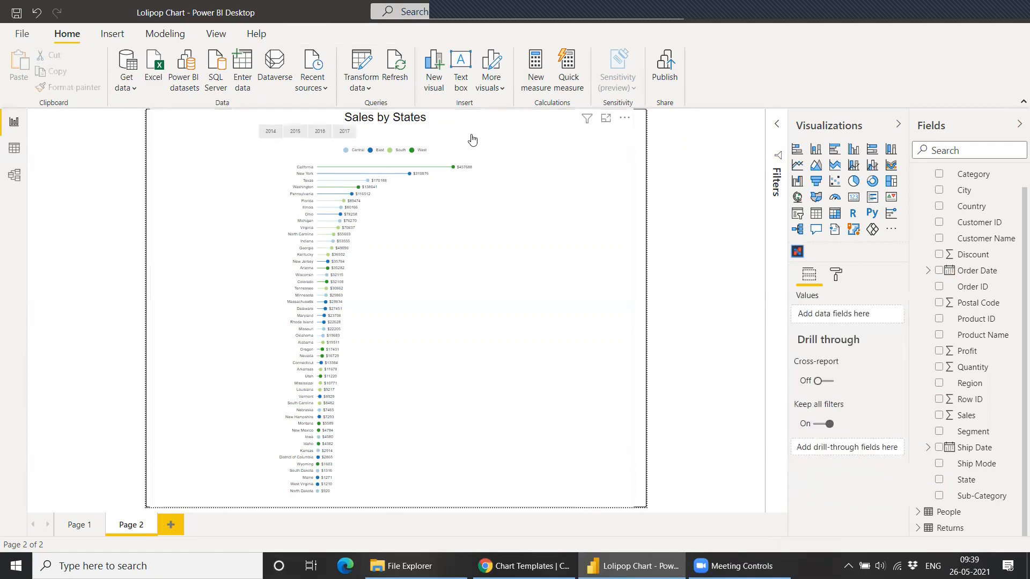
Step: Try the year slicer at the page's left edge and centred on the chart between title and legend
{"action": "left_click", "coordinate": [378, 143]}
{"action": "left_click_drag", "start_coordinate": [380, 142], "coordinate": [258, 147]}
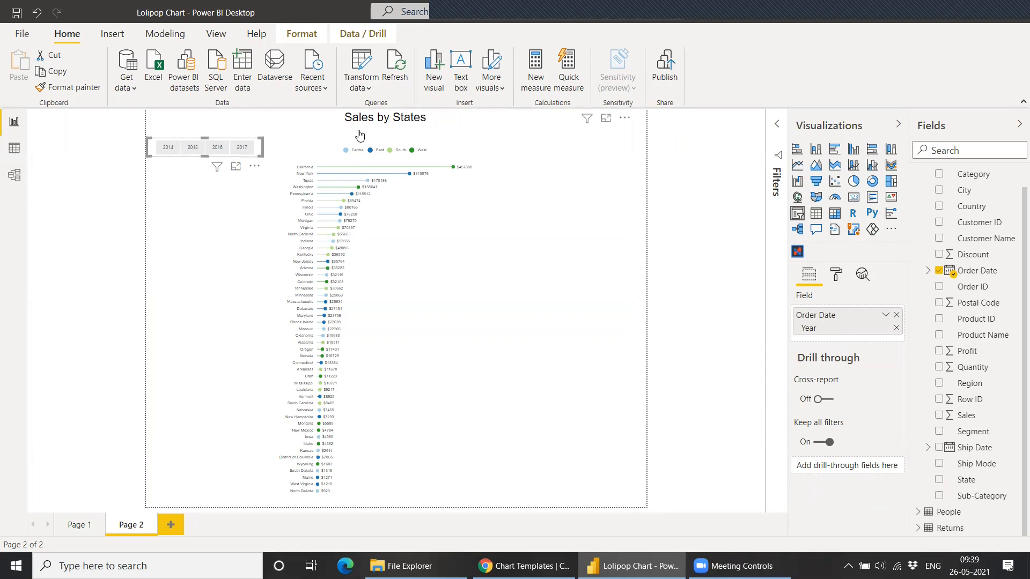
{"action": "left_click_drag", "start_coordinate": [360, 135], "coordinate": [441, 137]}
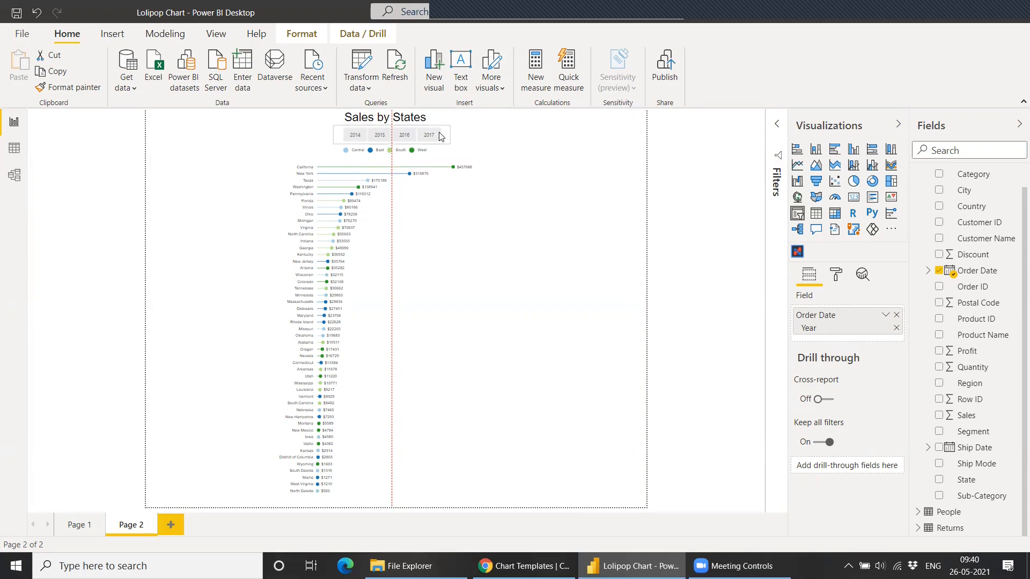
{"action": "left_click_drag", "start_coordinate": [440, 135], "coordinate": [440, 136]}
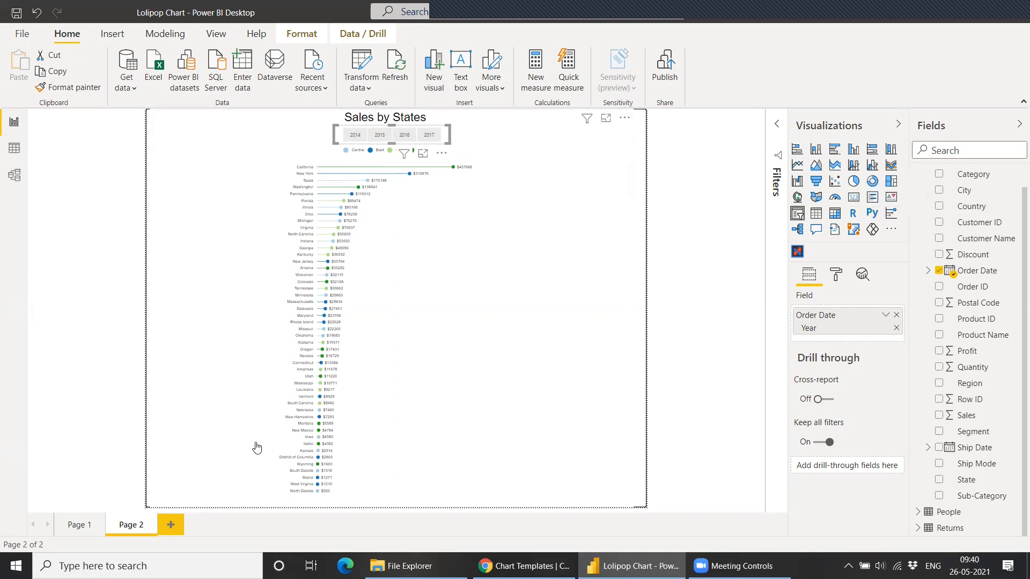
Step: Add a new report page with a Key influencers visual and enlarge the visual
{"action": "left_click", "coordinate": [175, 531]}
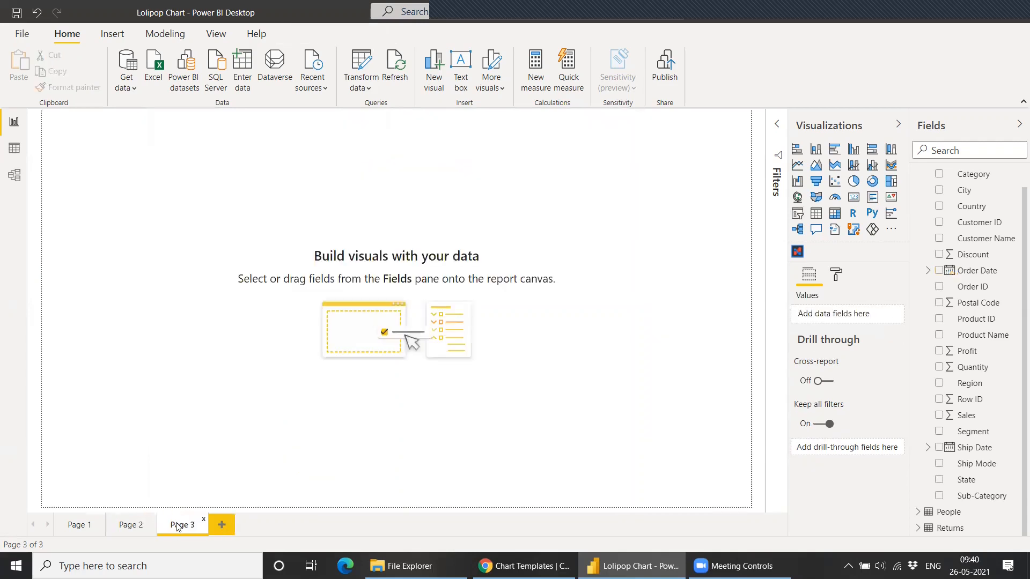
{"action": "left_click", "coordinate": [892, 215]}
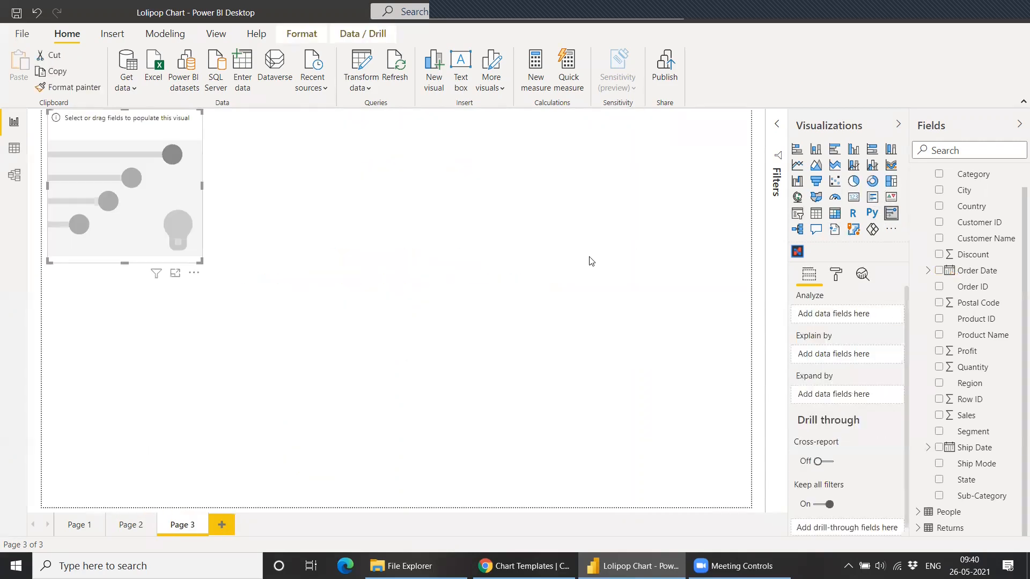
{"action": "left_click_drag", "start_coordinate": [201, 262], "coordinate": [487, 339]}
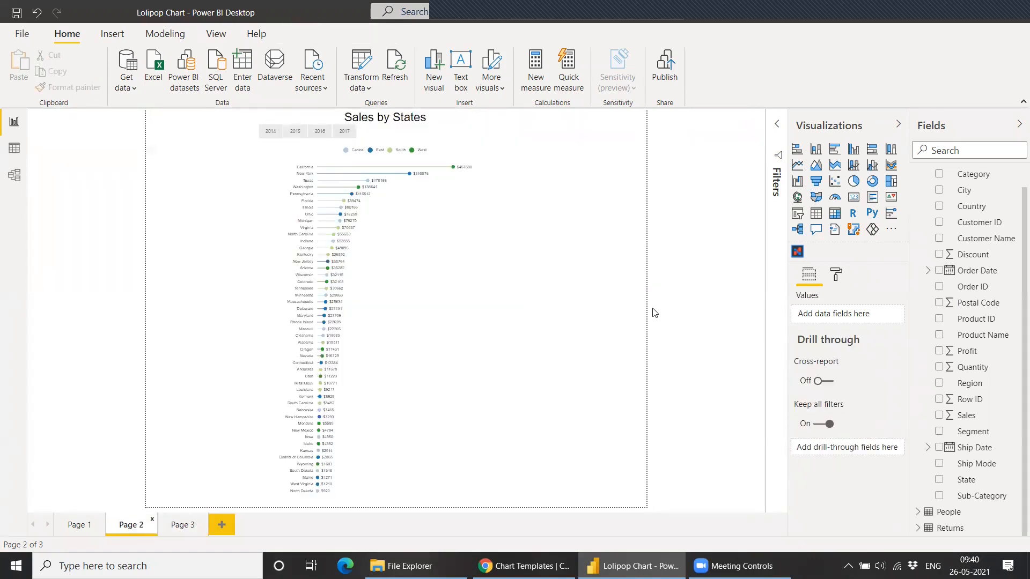
Step: Widen the year slicer on Page 2 to span roughly the chart's bar area and nudge it slightly to the right
{"action": "left_click", "coordinate": [361, 135]}
{"action": "left_click_drag", "start_coordinate": [361, 135], "coordinate": [515, 135]}
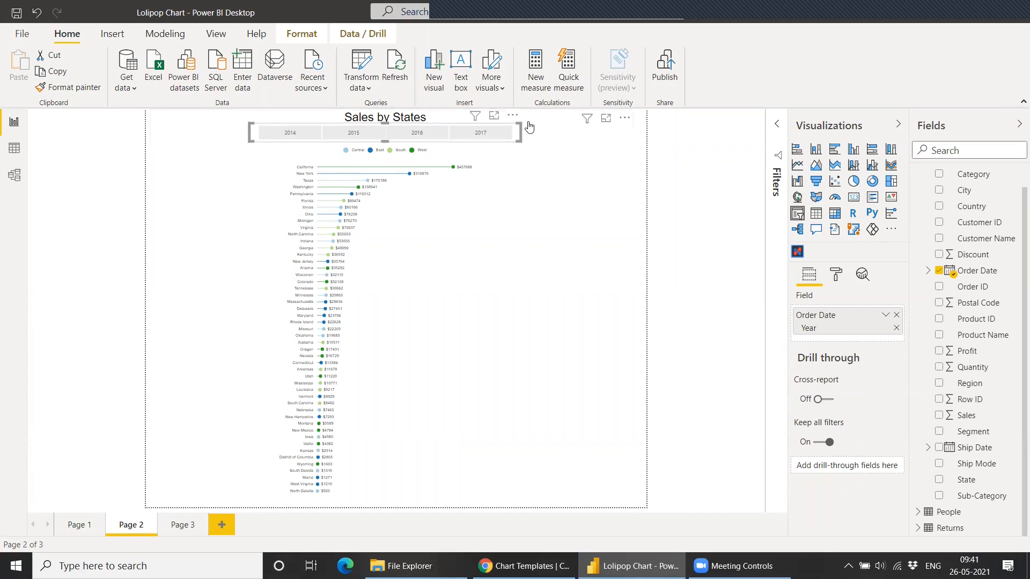
{"action": "key", "text": "Right"}
{"action": "key", "text": "Right"}
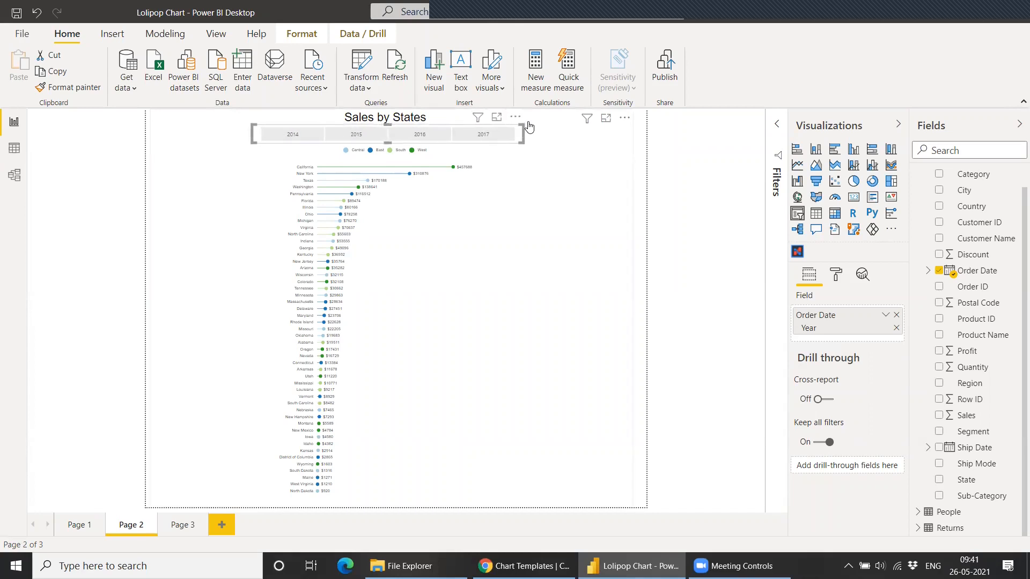
{"action": "left_click_drag", "start_coordinate": [526, 136], "coordinate": [474, 144]}
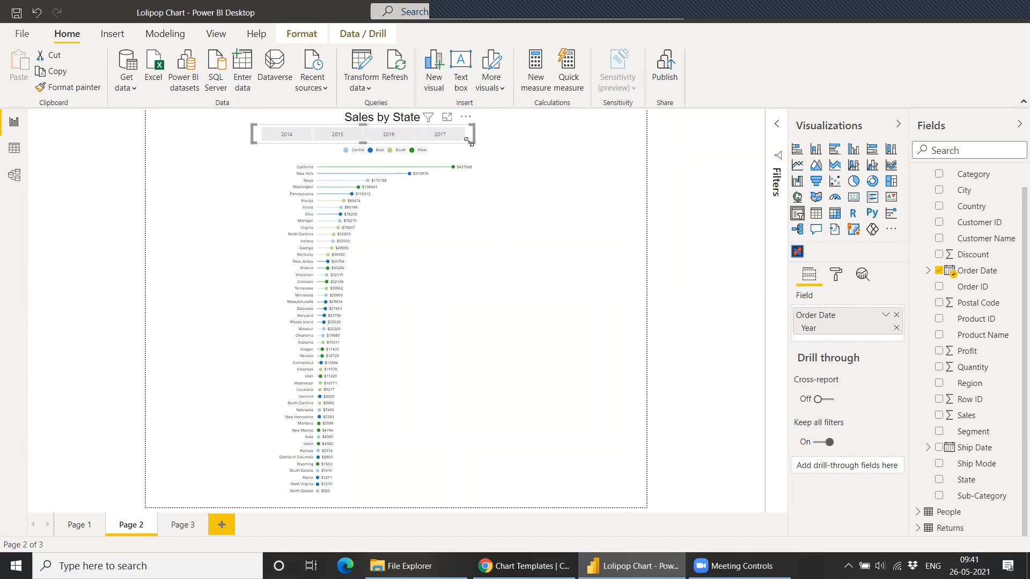
Step: Nudge the year slicer to the right until it is centred beneath the Sales by States title, and deselect it
{"action": "key", "text": "Right"}
{"action": "key", "text": "Right"}
{"action": "key", "text": "Right"}
{"action": "key", "text": "Right"}
{"action": "key", "text": "Right"}
{"action": "key", "text": "Right"}
{"action": "key", "text": "Right"}
{"action": "key", "text": "Right"}
{"action": "key", "text": "Right"}
{"action": "key", "text": "Right"}
{"action": "key", "text": "Right"}
{"action": "key", "text": "Right"}
{"action": "key", "text": "Right"}
{"action": "key", "text": "Right"}
{"action": "key", "text": "Right"}
{"action": "key", "text": "Right"}
{"action": "key", "text": "Right"}
{"action": "key", "text": "Right"}
{"action": "key", "text": "Right"}
{"action": "key", "text": "Right"}
{"action": "key", "text": "Right"}
{"action": "key", "text": "Right"}
{"action": "key", "text": "Right"}
{"action": "key", "text": "Right"}
{"action": "key", "text": "Right"}
{"action": "key", "text": "Right"}
{"action": "key", "text": "Right"}
{"action": "key", "text": "Right"}
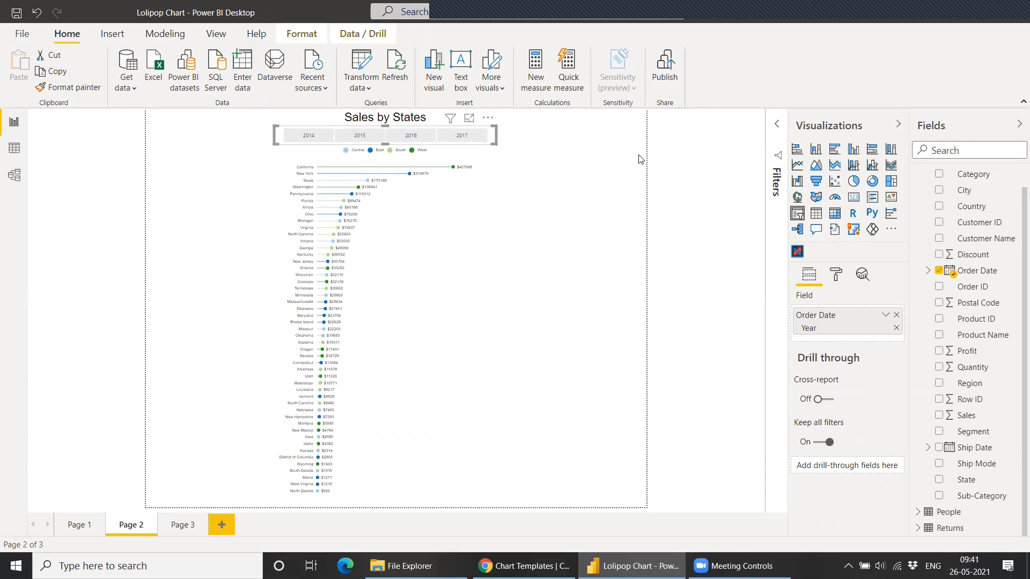
{"action": "key", "text": "Escape"}
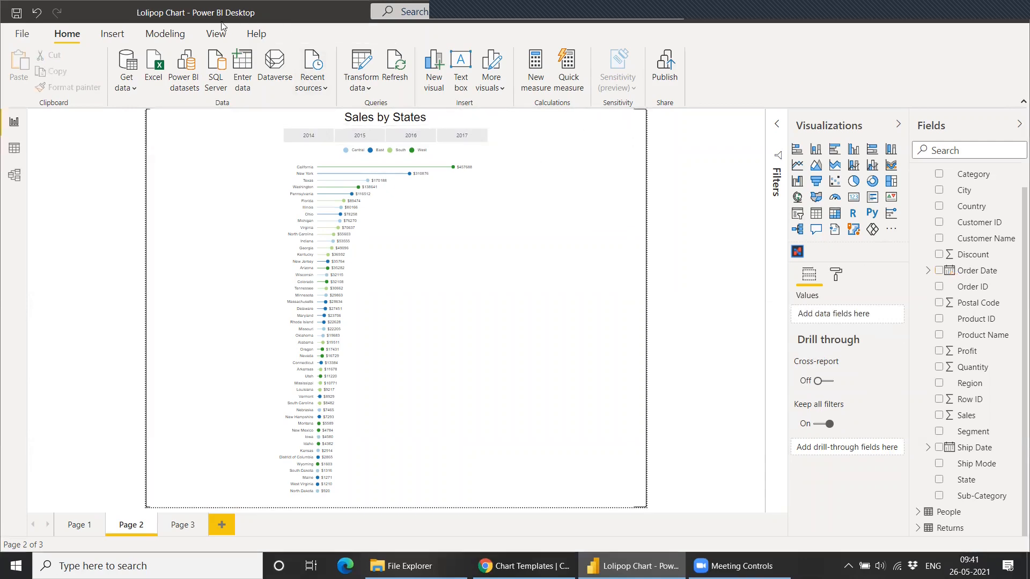
Step: Fit the page view to width and filter the chart with the year slicer by 2017, followed by 2014
{"action": "left_click", "coordinate": [215, 34]}
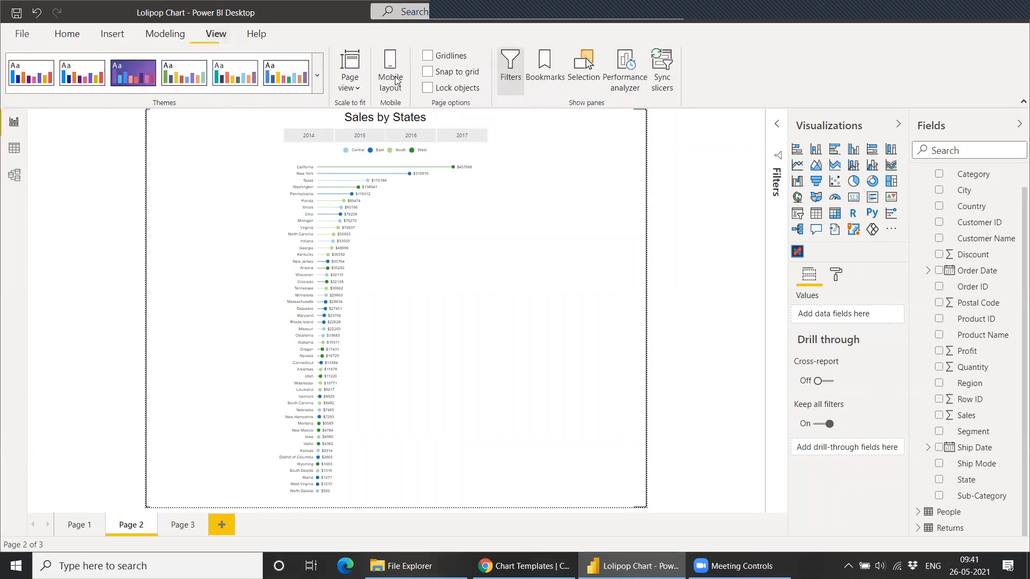
{"action": "left_click", "coordinate": [352, 86]}
{"action": "left_click", "coordinate": [379, 135]}
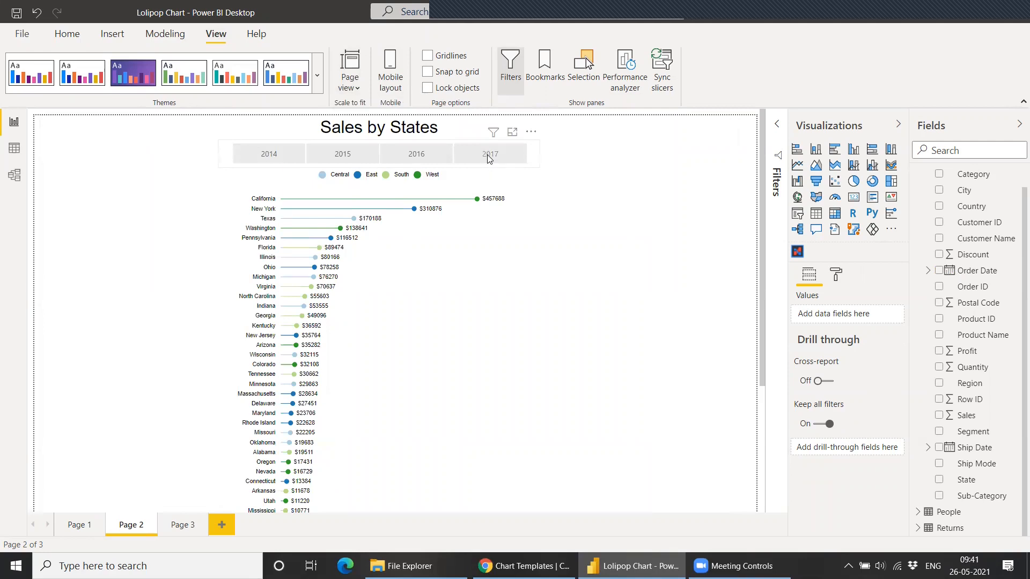
{"action": "left_click", "coordinate": [488, 155]}
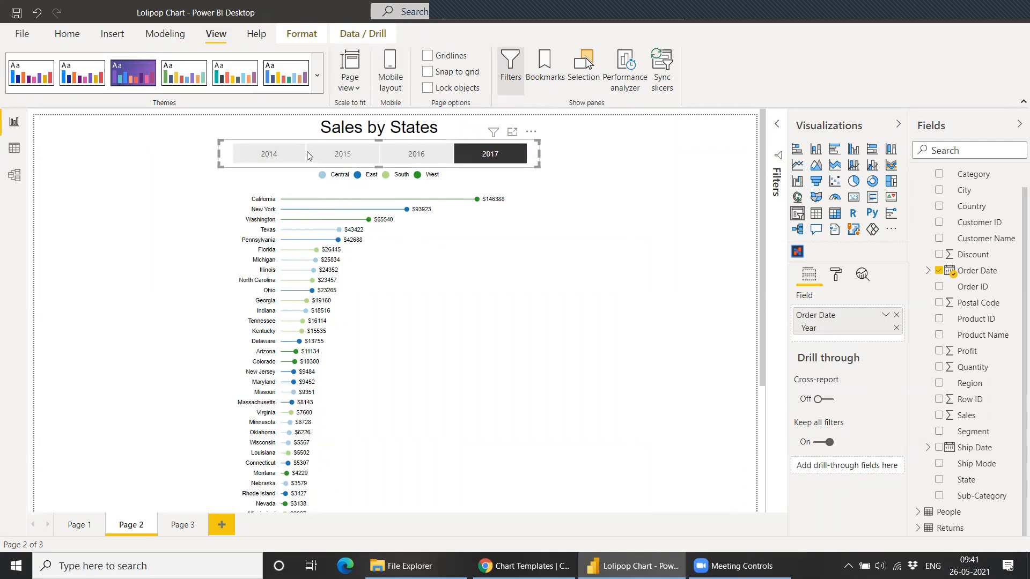
{"action": "left_click", "coordinate": [292, 161]}
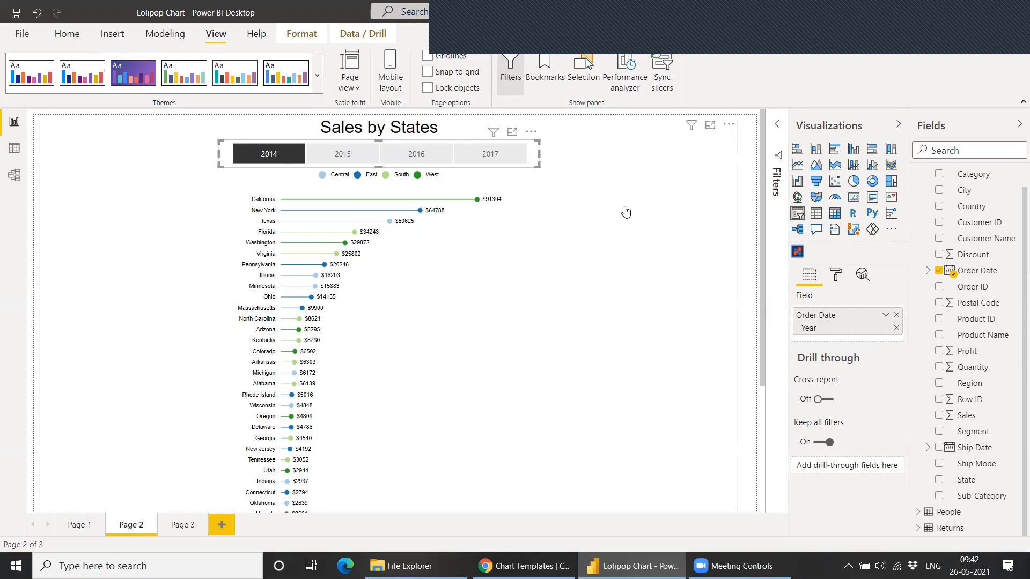
Step: Open the lollipop chart for editing and add a horizontal guide between title and legend, at about 76 from the Top baseline
{"action": "left_click", "coordinate": [723, 137]}
{"action": "left_click", "coordinate": [729, 124]}
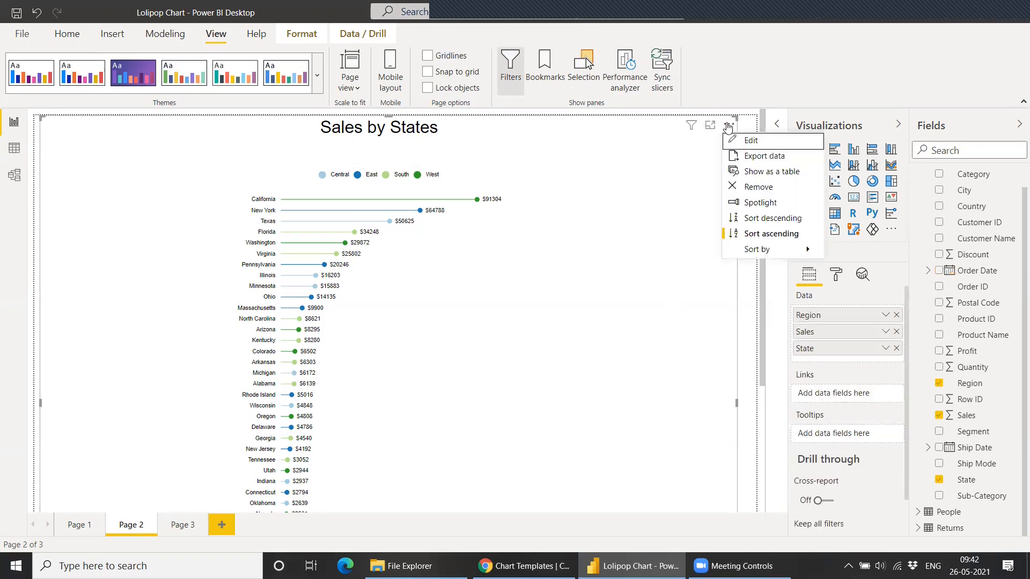
{"action": "left_click", "coordinate": [748, 141]}
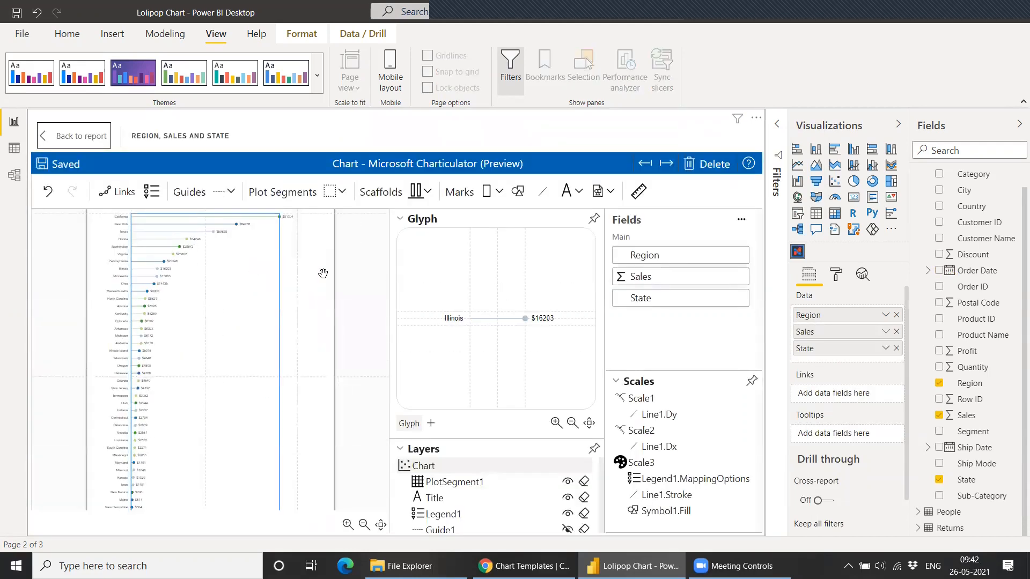
{"action": "left_click_drag", "start_coordinate": [354, 284], "coordinate": [340, 343]}
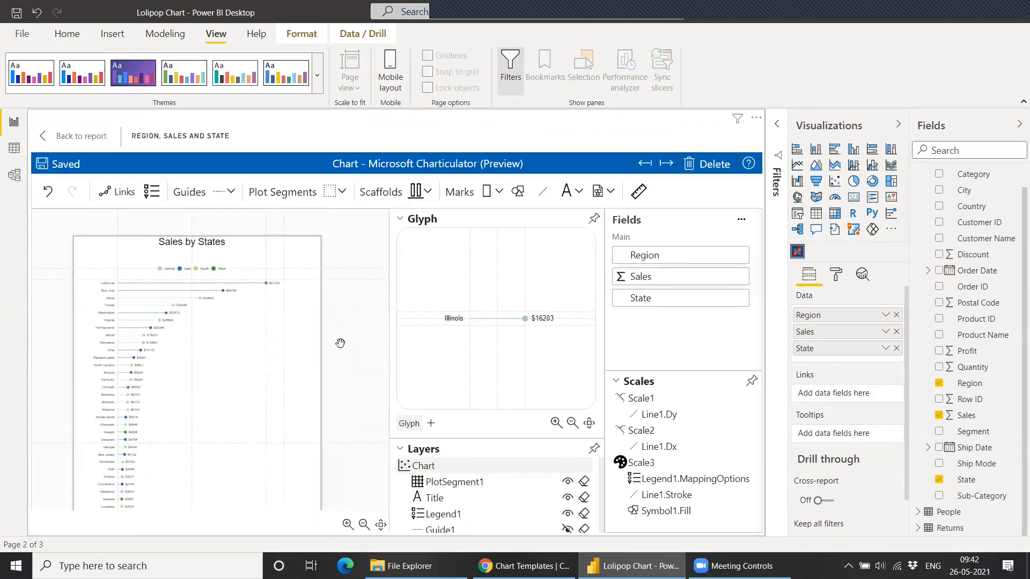
{"action": "left_click", "coordinate": [233, 194]}
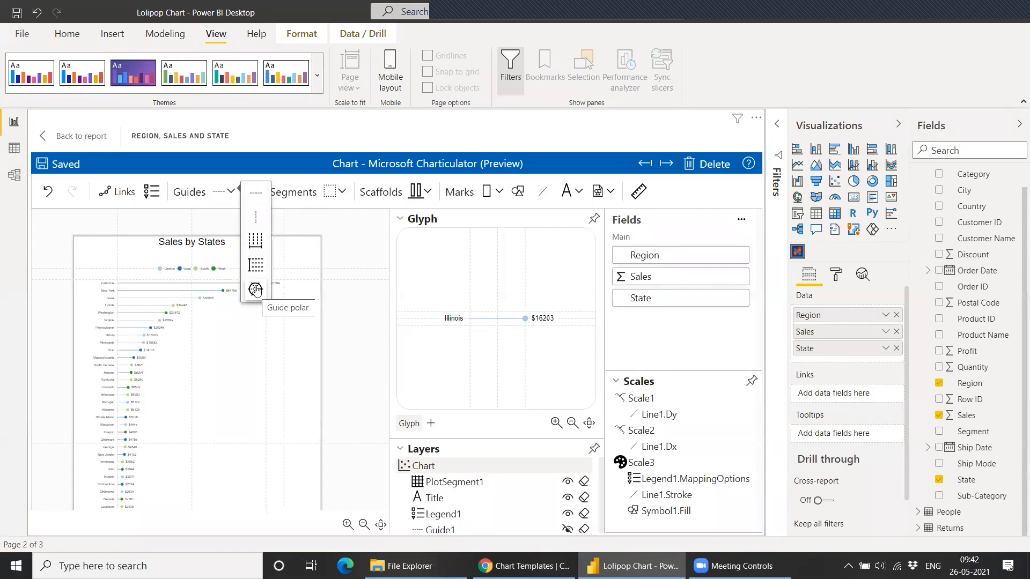
{"action": "left_click", "coordinate": [259, 198]}
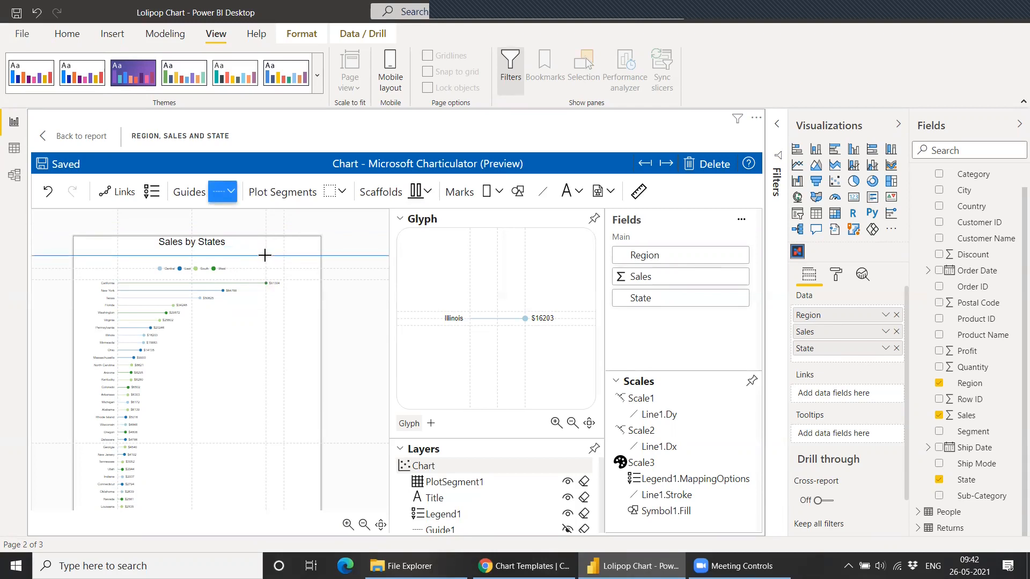
{"action": "left_click", "coordinate": [265, 256]}
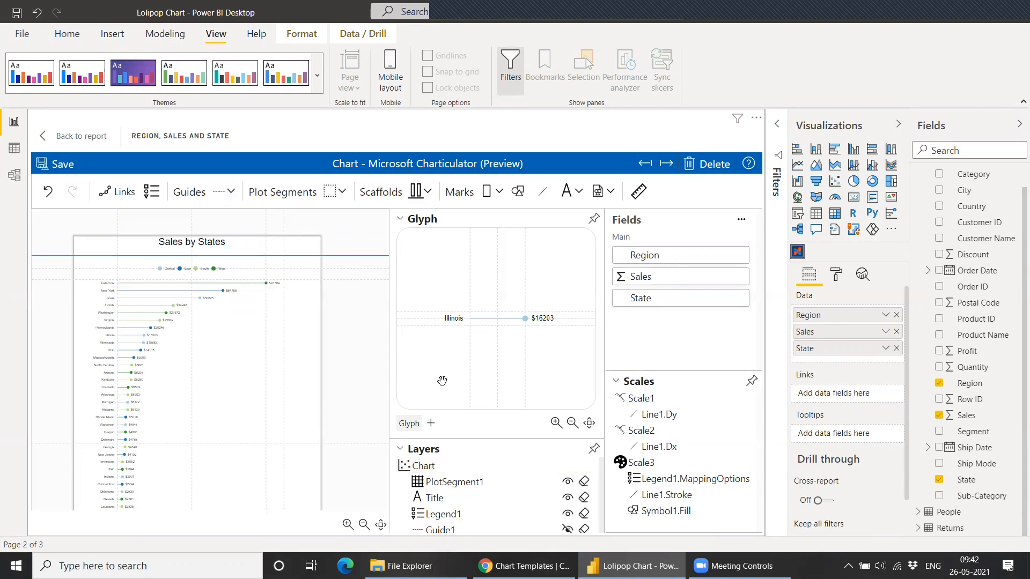
Step: Collapse the Glyph section and examine the new guide's value and baseline options
{"action": "left_click", "coordinate": [399, 220]}
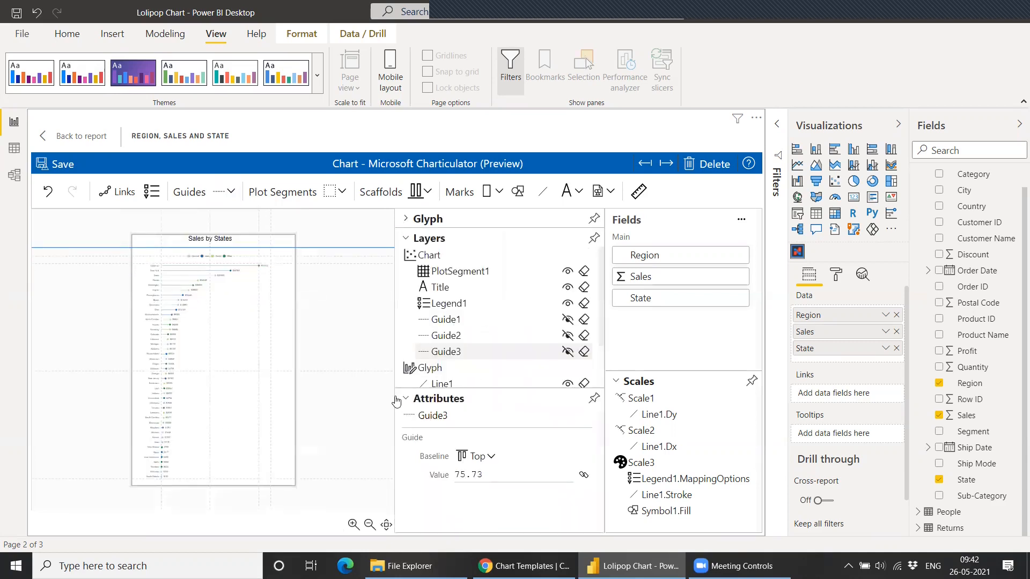
{"action": "left_click", "coordinate": [486, 477]}
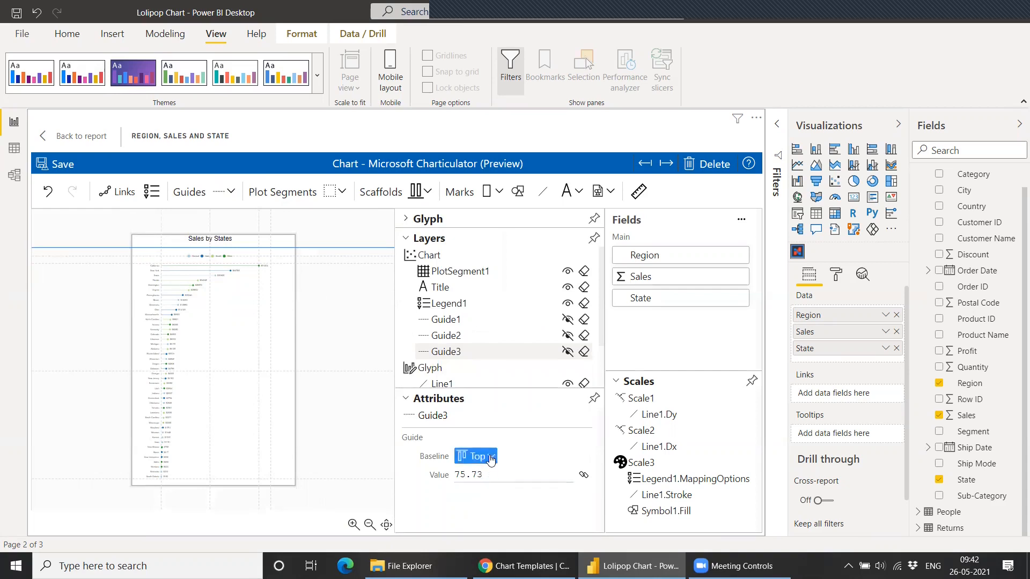
{"action": "left_click", "coordinate": [477, 457]}
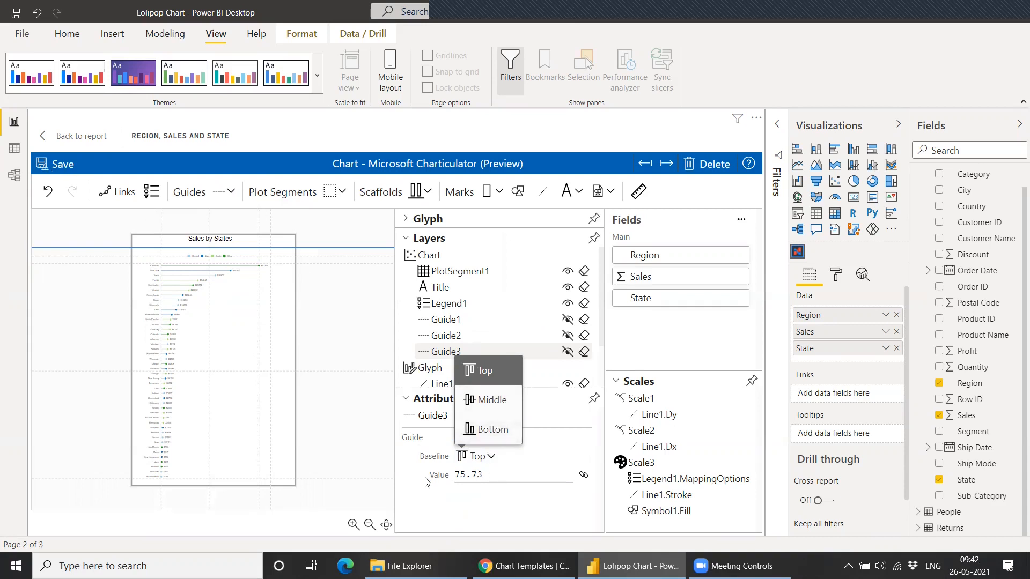
{"action": "left_click", "coordinate": [218, 227]}
Step: Save the chart in Charticulator, return to the report page and deselect the visual
{"action": "left_click", "coordinate": [61, 164]}
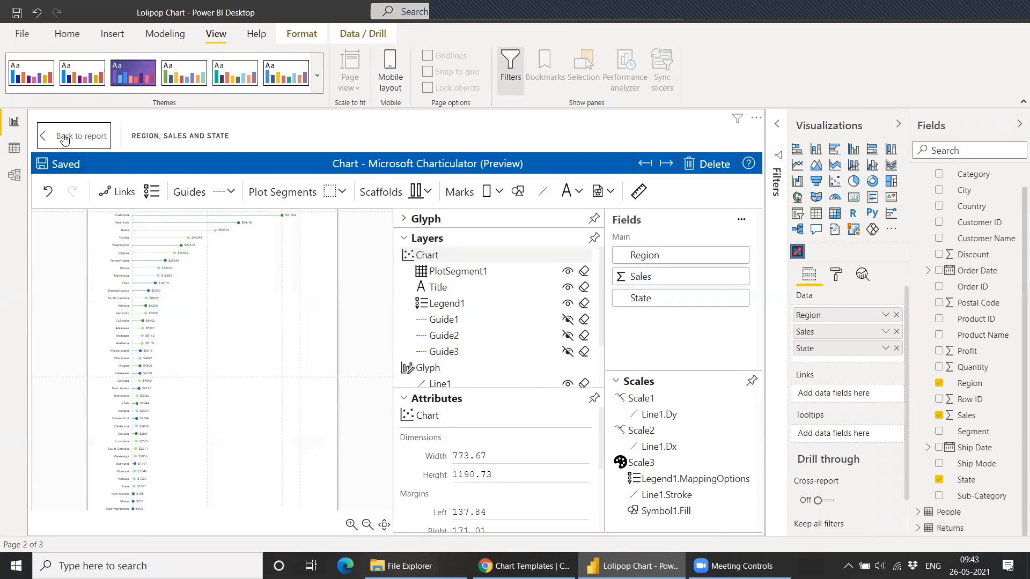
{"action": "left_click", "coordinate": [64, 139]}
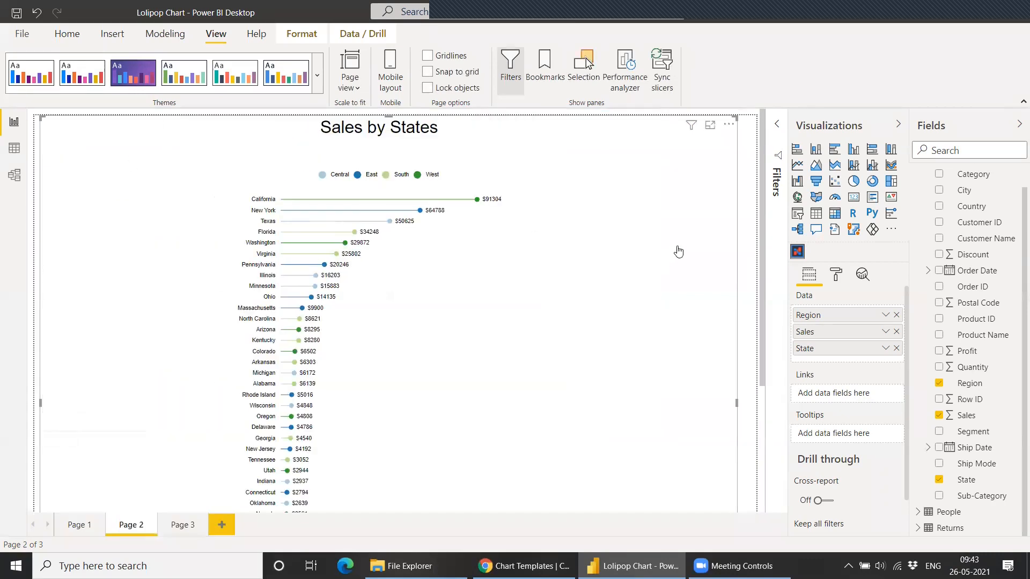
{"action": "left_click", "coordinate": [753, 177]}
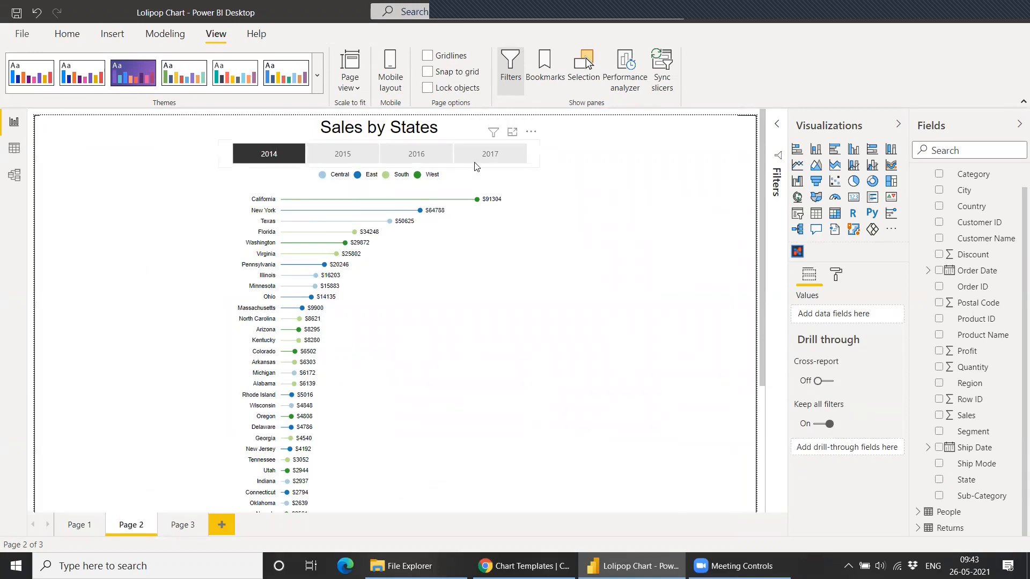